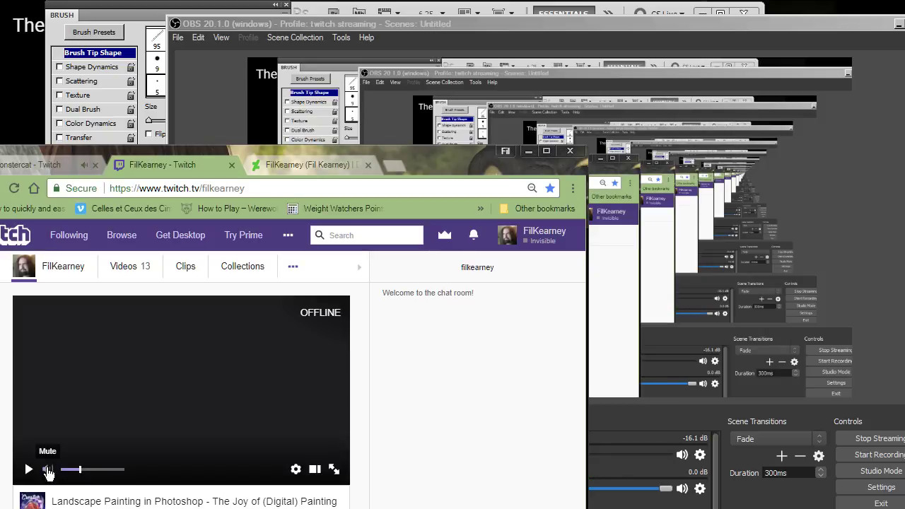
Start playback on the streamer's own Twitch channel page and post the prepared DeviantArt status announcing part 3 of the Joy of Painting paint-along
{"action": "left_click", "coordinate": [25, 471]}
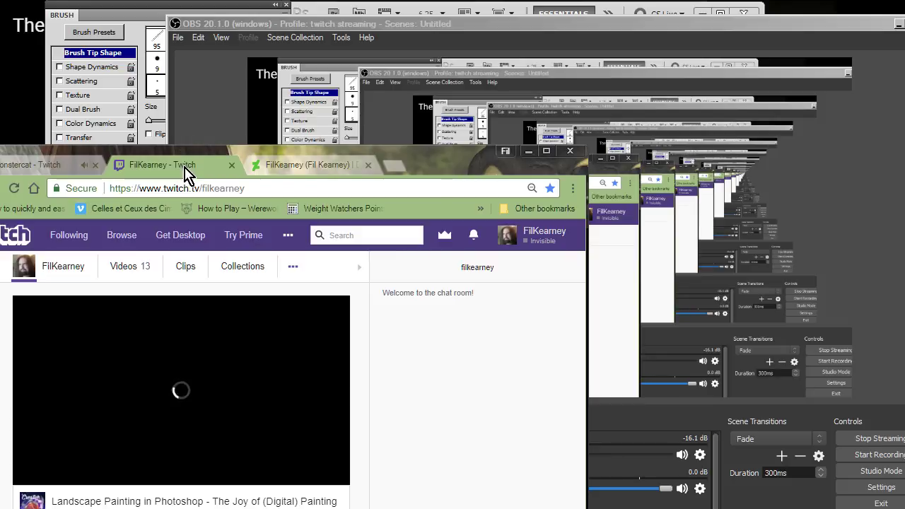
{"action": "left_click", "coordinate": [309, 177]}
{"action": "left_click", "coordinate": [18, 169]}
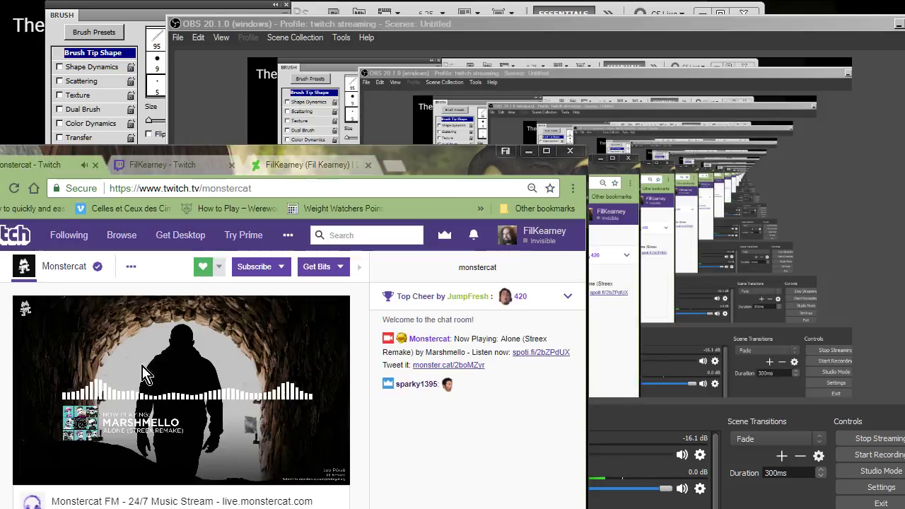
{"action": "left_click", "coordinate": [308, 177]}
{"action": "left_click", "coordinate": [525, 448]}
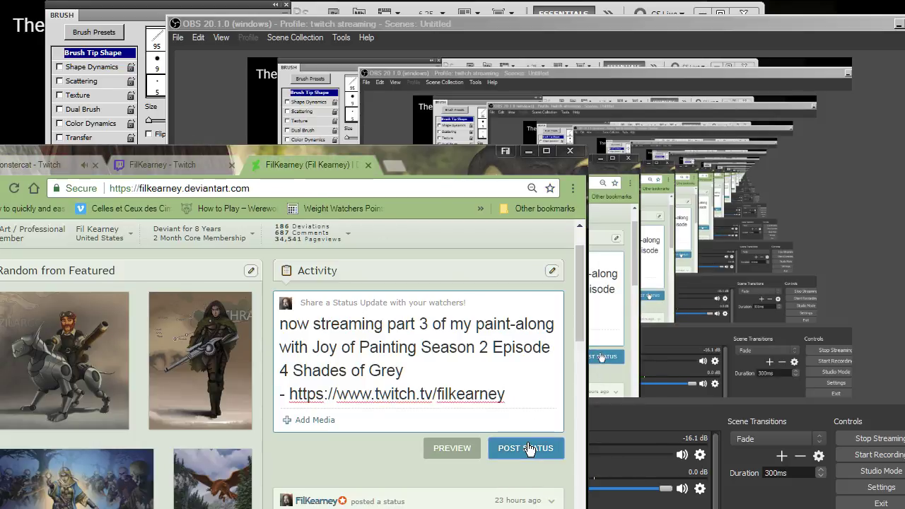
Return to the Monstercat music stream on Twitch and switch to the Photoshop painting s02e04 Shades of Grey.psd
{"action": "left_click", "coordinate": [41, 171]}
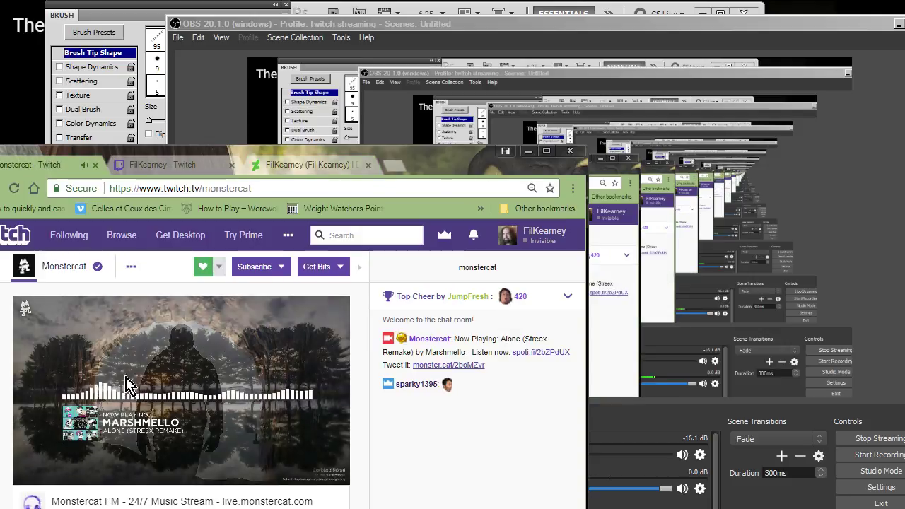
{"action": "mouse_move", "coordinate": [50, 472]}
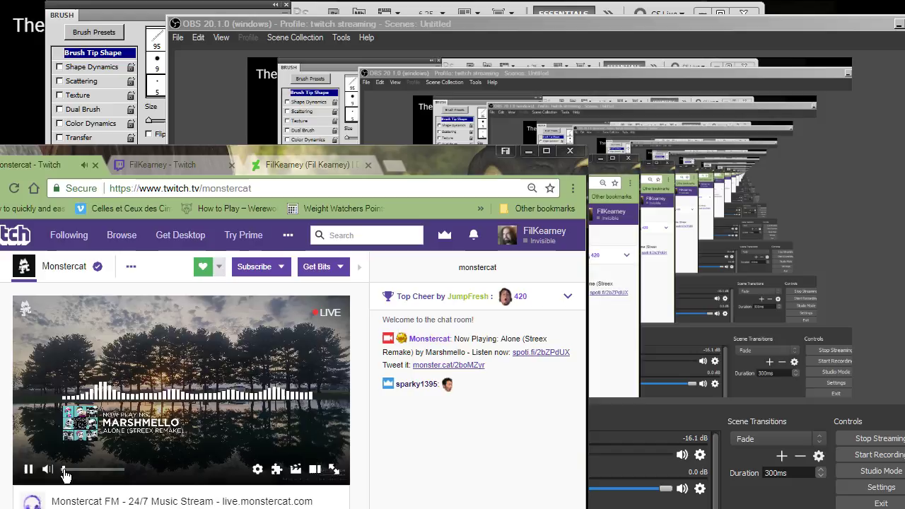
{"action": "key", "text": "alt+Tab"}
{"action": "key", "text": "Tab"}
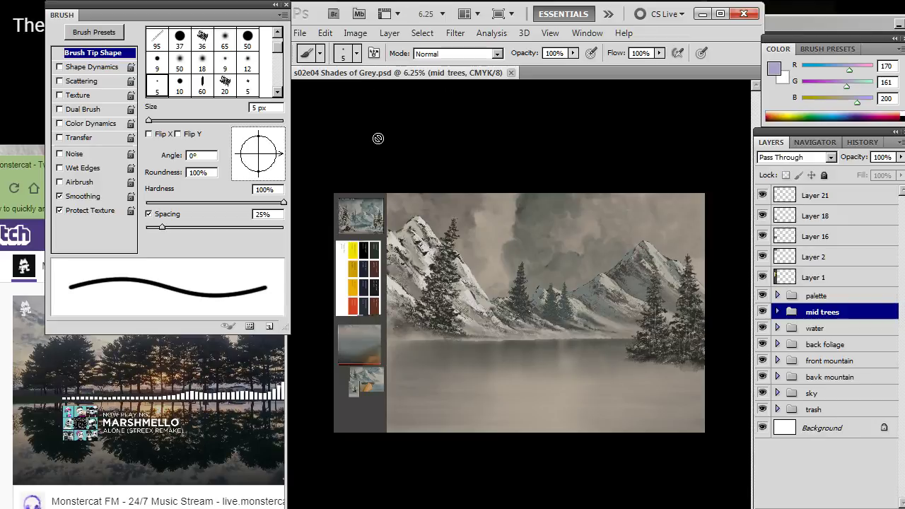
Bring up the Joy of Painting S02E04 video and the Snipping Tool, and snip the trees, bushes and shoreline area of the frame
{"action": "key", "text": "alt+Tab"}
{"action": "key", "text": "Tab"}
{"action": "key", "text": "Tab"}
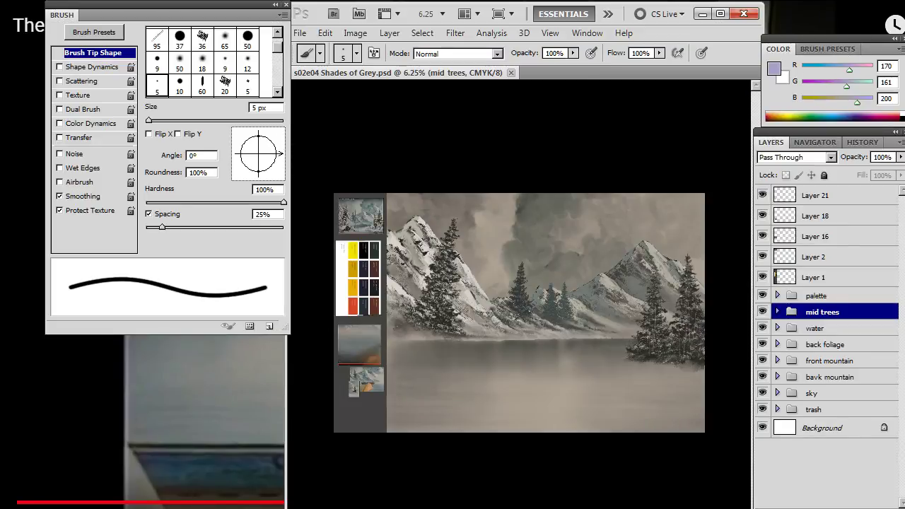
{"action": "key", "text": "alt+Tab"}
{"action": "key", "text": "alt+Tab"}
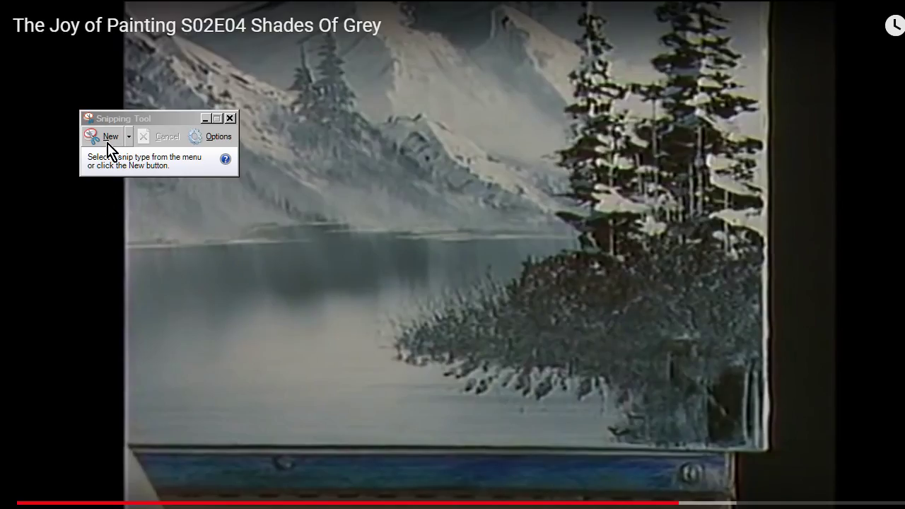
{"action": "left_click", "coordinate": [107, 136]}
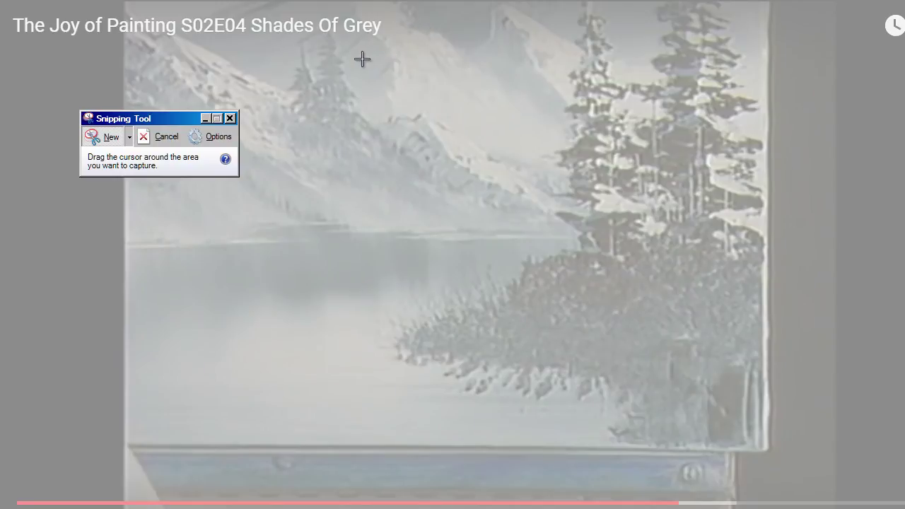
{"action": "left_click_drag", "start_coordinate": [362, 59], "coordinate": [836, 507]}
Switch to Photoshop, paste the snip above Layer 21 and place it in the reference strip under the other reference images
{"action": "key", "text": "alt+Tab"}
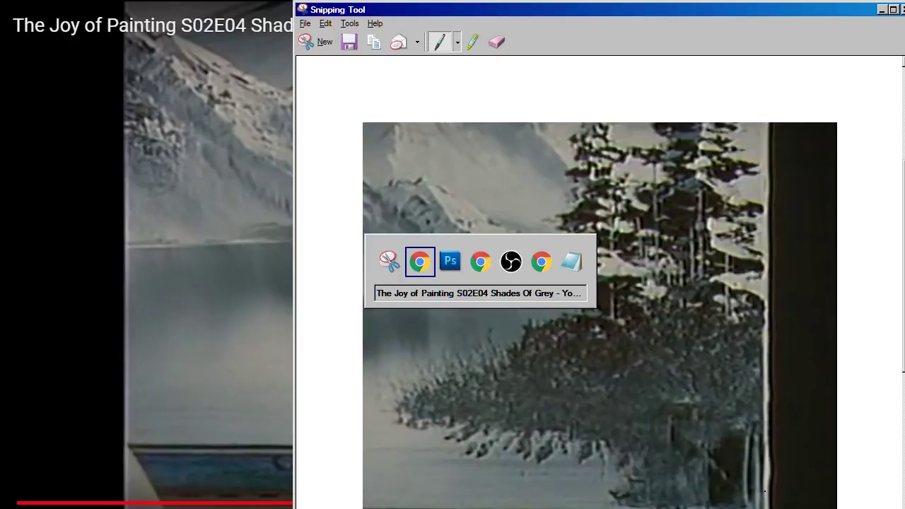
{"action": "key", "text": "alt+Tab"}
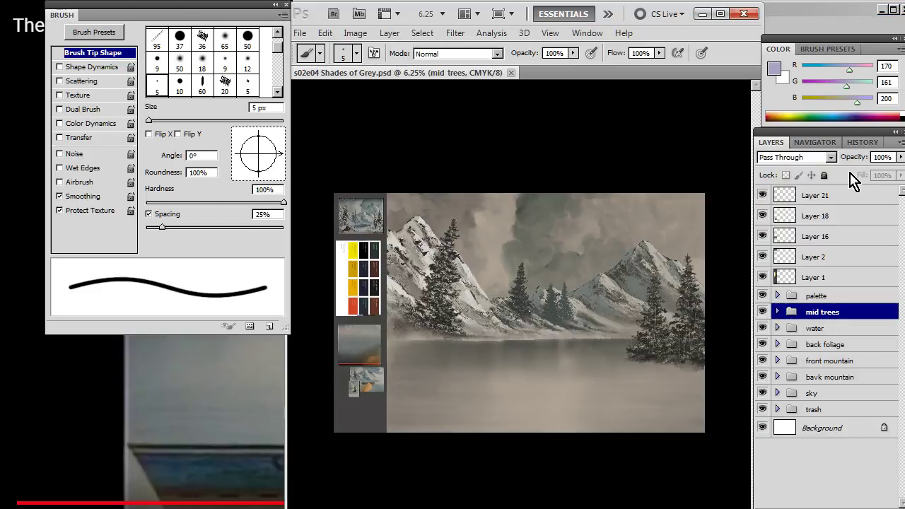
{"action": "left_click", "coordinate": [837, 201]}
{"action": "key", "text": "ctrl+v"}
{"action": "key", "text": "v"}
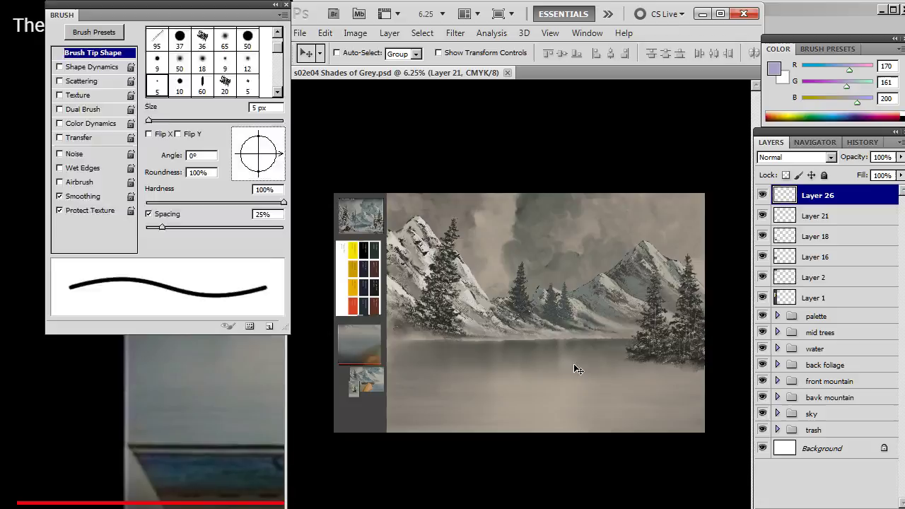
{"action": "left_click_drag", "start_coordinate": [545, 377], "coordinate": [424, 461]}
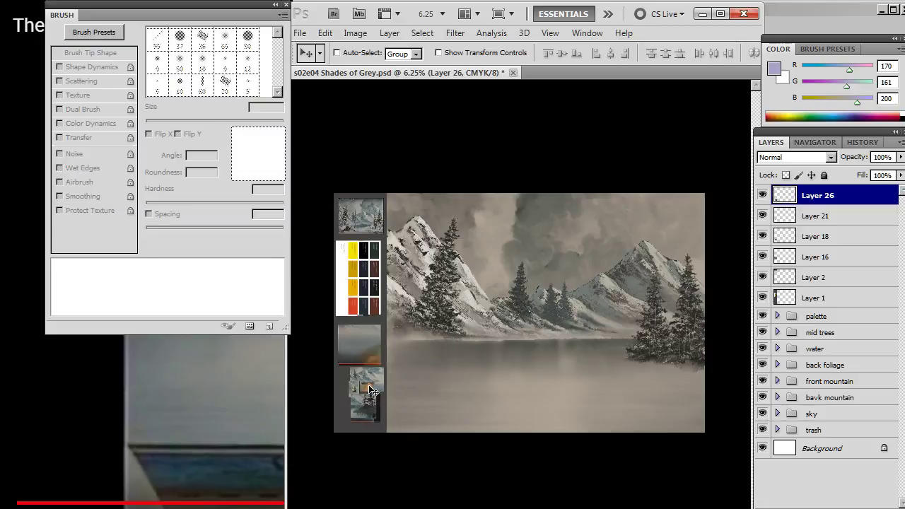
Add a new layer above the mid trees group and sample dark foliage colours from the pasted reference, with RGB 36, 34, 33 as foreground
{"action": "left_click", "coordinate": [848, 334]}
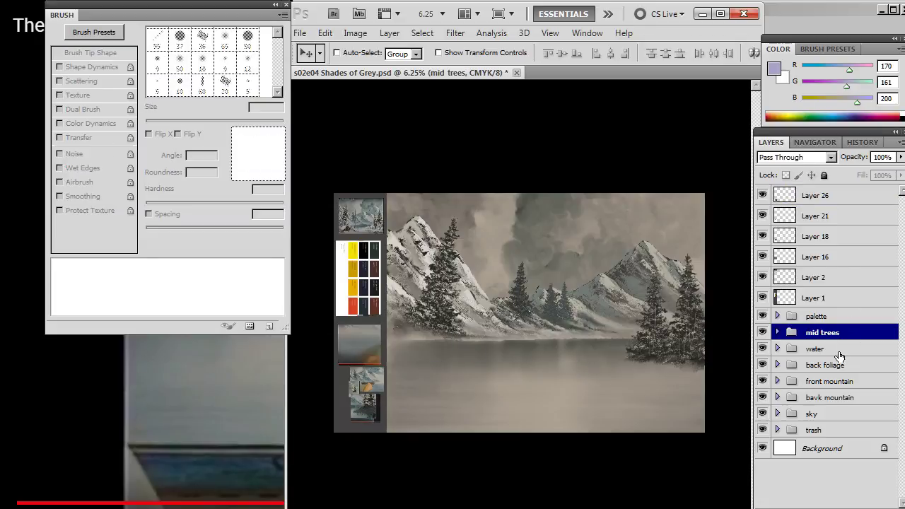
{"action": "key", "text": "ctrl+shift+alt+n"}
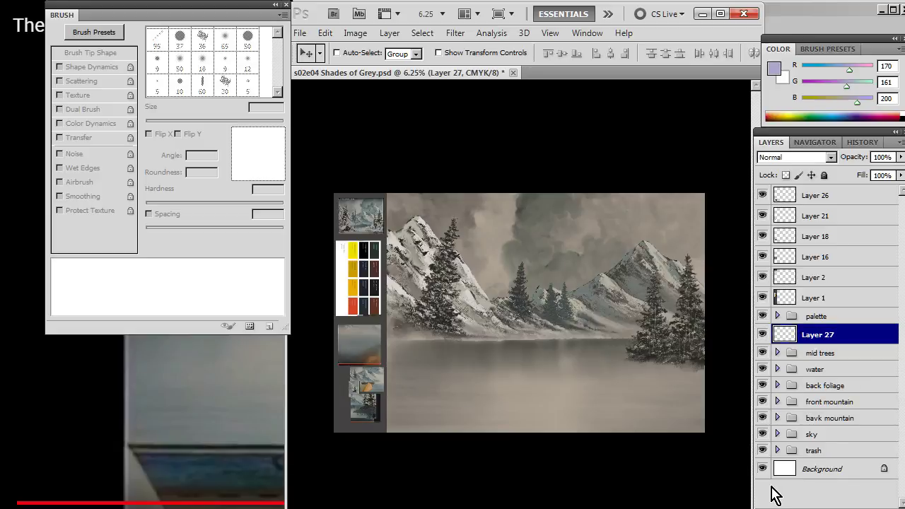
{"action": "key", "text": "z"}
{"action": "left_click_drag", "start_coordinate": [332, 413], "coordinate": [547, 380]}
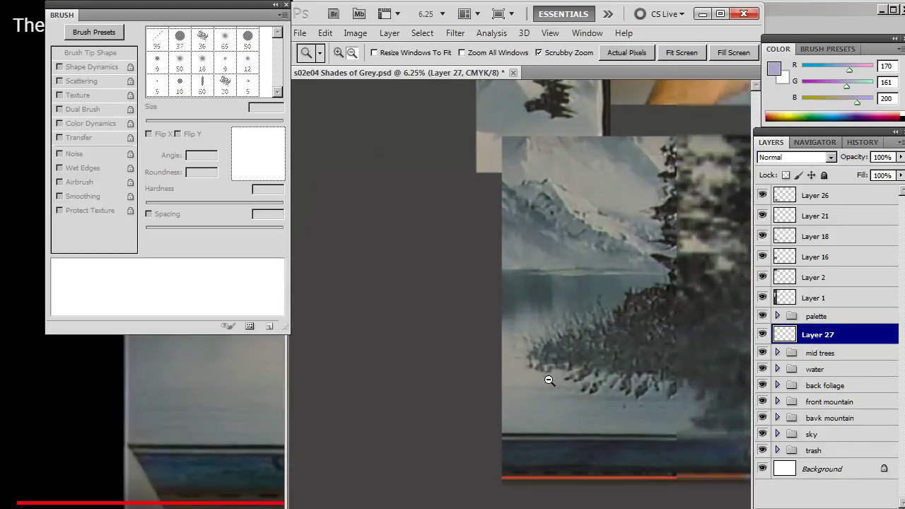
{"action": "left_click_drag", "start_coordinate": [650, 320], "coordinate": [439, 383]}
{"action": "key", "text": "b"}
{"action": "left_click", "coordinate": [463, 361], "text": "alt"}
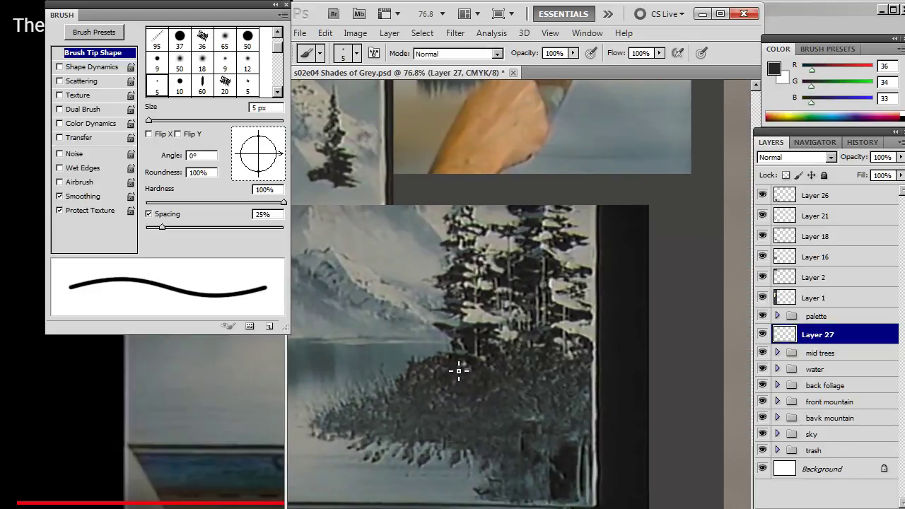
{"action": "left_click", "coordinate": [536, 384], "text": "alt"}
{"action": "left_click_drag", "start_coordinate": [536, 384], "coordinate": [470, 375]}
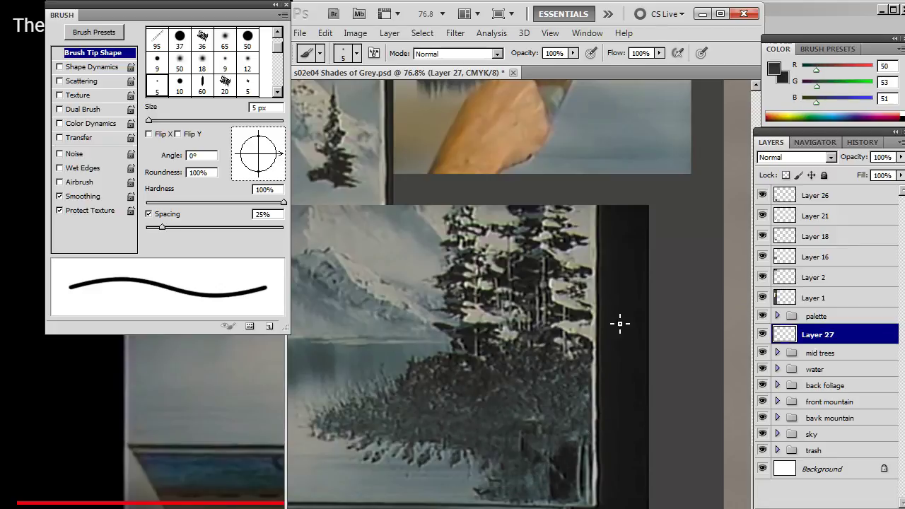
{"action": "key", "text": "z"}
{"action": "left_click_drag", "start_coordinate": [637, 302], "coordinate": [551, 298]}
{"action": "key", "text": "x"}
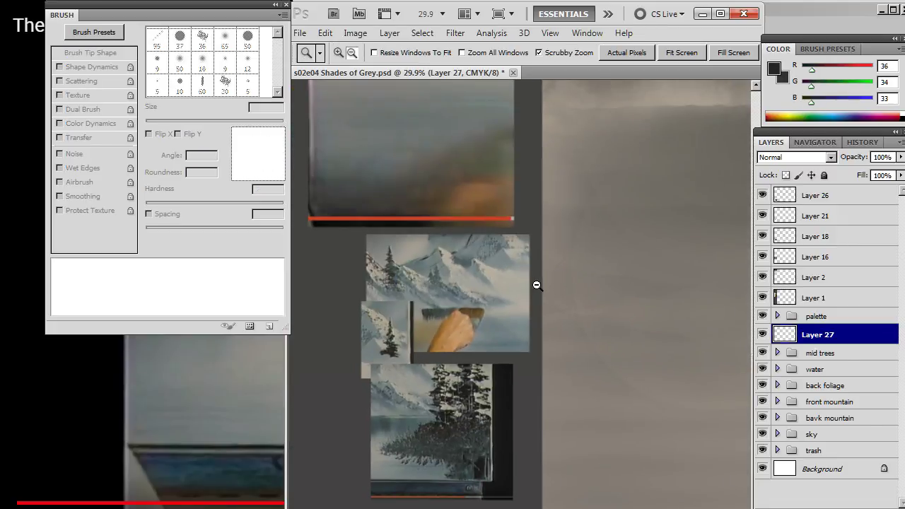
Choose the 70 px rough-textured brush tip for the Brush tool and enlarge it to 175 px
{"action": "left_click_drag", "start_coordinate": [638, 291], "coordinate": [597, 294]}
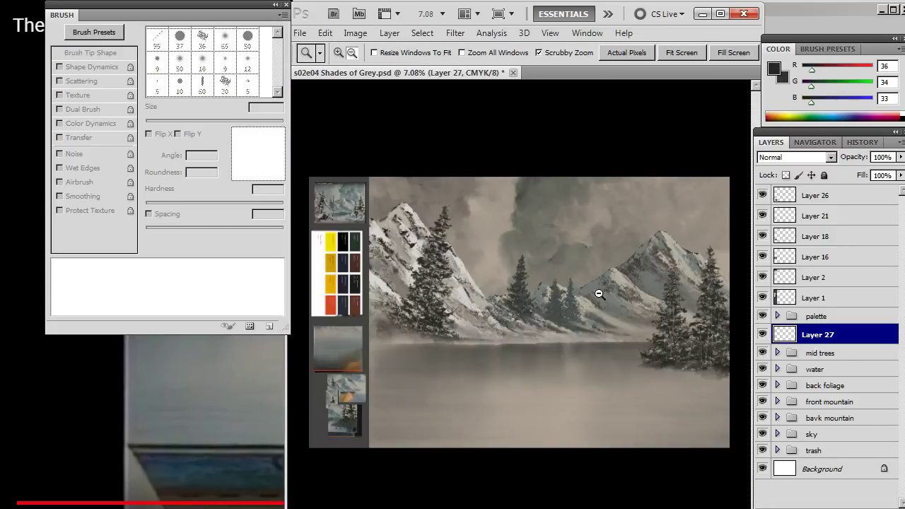
{"action": "left_click_drag", "start_coordinate": [632, 372], "coordinate": [701, 363]}
{"action": "key", "text": "b"}
{"action": "right_click", "coordinate": [640, 364]}
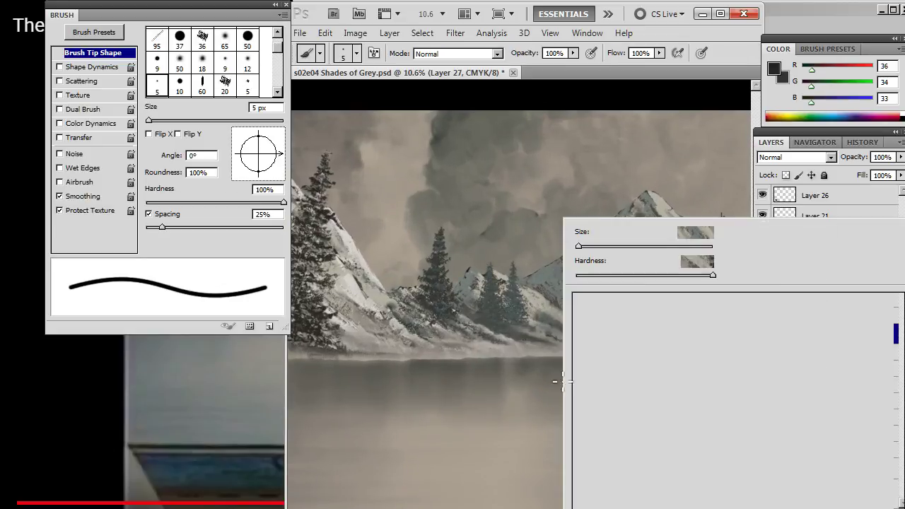
{"action": "left_click", "coordinate": [764, 415]}
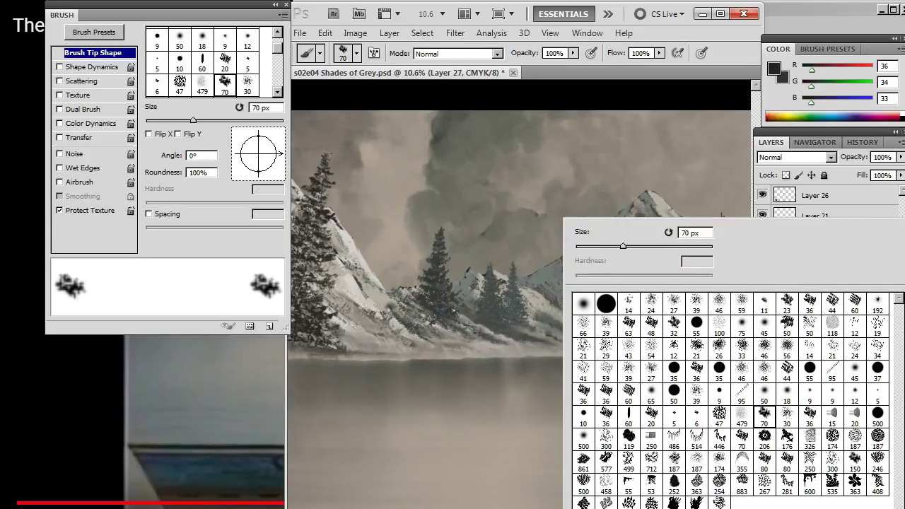
{"action": "key", "text": "Return"}
{"action": "key", "text": "bracketright"}
{"action": "key", "text": "bracketright"}
{"action": "key", "text": "bracketright"}
{"action": "key", "text": "bracketright"}
{"action": "key", "text": "bracketright"}
{"action": "key", "text": "bracketright"}
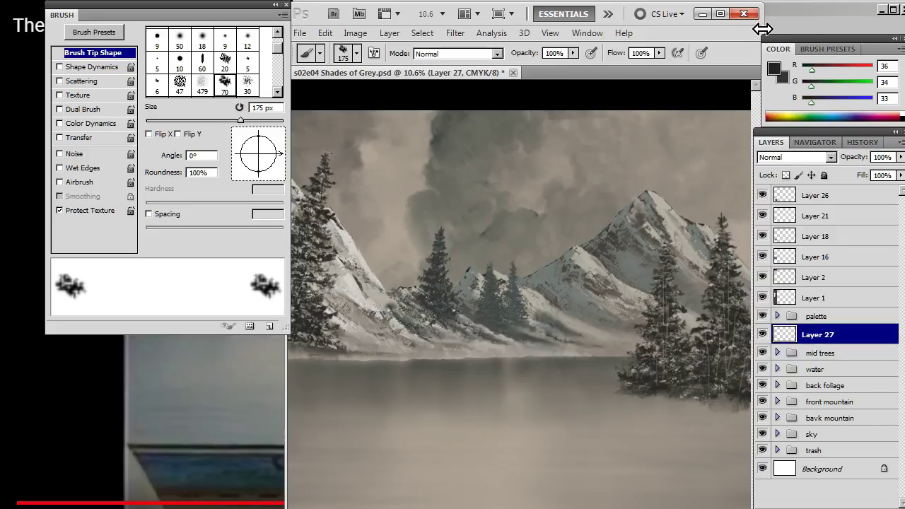
Narrow the Photoshop window and paint a dark bank below the right-hand trees with the brush enlarged to 250 px
{"action": "left_click_drag", "start_coordinate": [762, 28], "coordinate": [741, 34]}
{"action": "key", "text": "bracketright"}
{"action": "key", "text": "bracketright"}
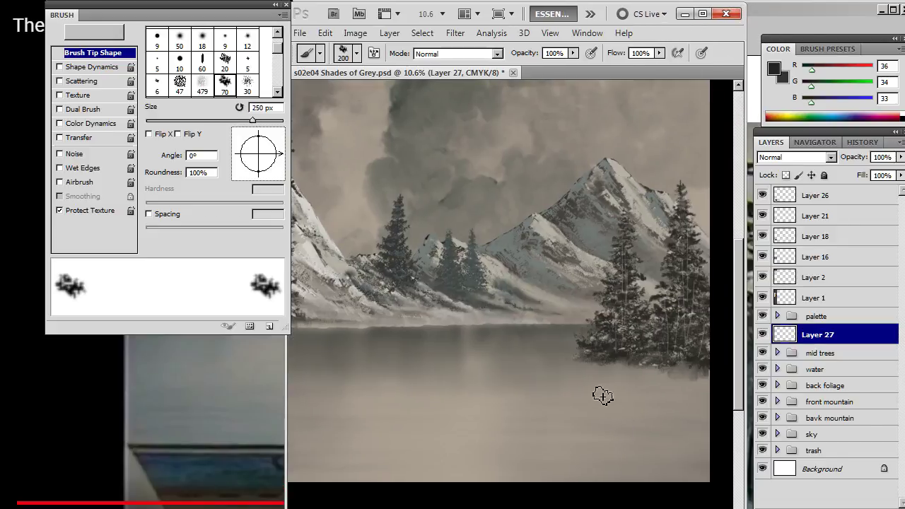
{"action": "mouse_move", "coordinate": [602, 396]}
{"action": "left_mouse_down"}
{"action": "mouse_move", "coordinate": [575, 396]}
{"action": "mouse_move", "coordinate": [587, 393]}
{"action": "mouse_move", "coordinate": [602, 414]}
{"action": "mouse_move", "coordinate": [689, 452]}
{"action": "mouse_move", "coordinate": [703, 453]}
{"action": "mouse_move", "coordinate": [698, 410]}
{"action": "left_mouse_up"}
Smudge the dark bank into a solid mass with downward reflections, using the 70 px textured tip enlarged to 200 px at 70% strength
{"action": "key", "text": "r"}
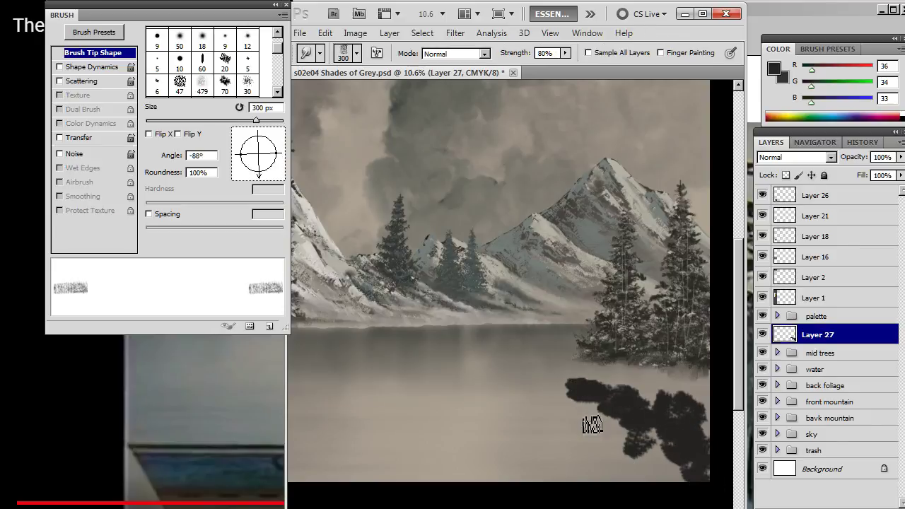
{"action": "right_click", "coordinate": [595, 420]}
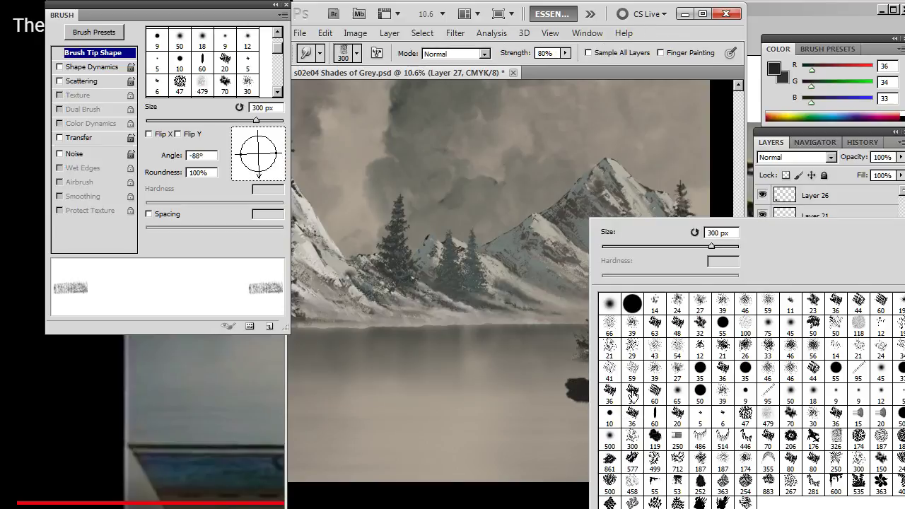
{"action": "left_click", "coordinate": [787, 402]}
{"action": "double_click", "coordinate": [790, 414]}
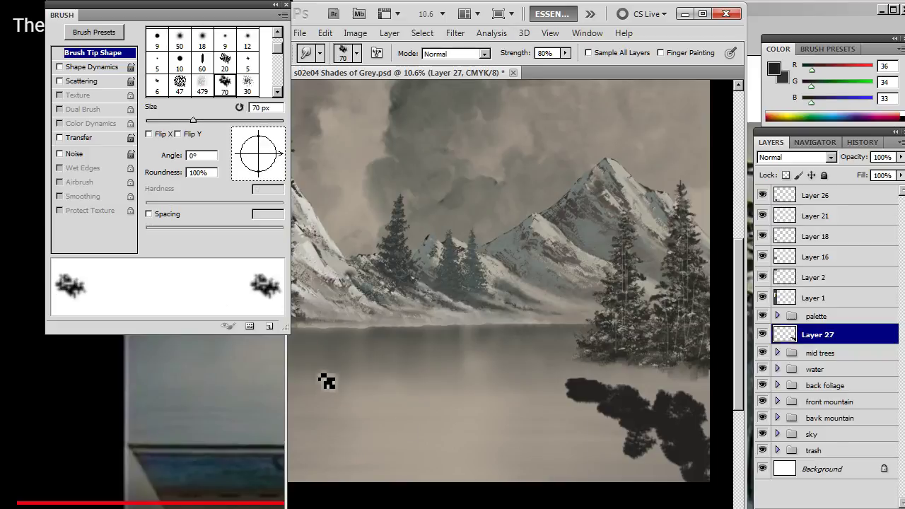
{"action": "key", "text": "bracketright"}
{"action": "key", "text": "bracketright"}
{"action": "key", "text": "bracketright"}
{"action": "key", "text": "bracketright"}
{"action": "key", "text": "bracketright"}
{"action": "key", "text": "bracketright"}
{"action": "key", "text": "bracketright"}
{"action": "mouse_move", "coordinate": [574, 394]}
{"action": "left_mouse_down"}
{"action": "mouse_move", "coordinate": [599, 403]}
{"action": "mouse_move", "coordinate": [609, 392]}
{"action": "mouse_move", "coordinate": [620, 429]}
{"action": "mouse_move", "coordinate": [595, 411]}
{"action": "mouse_move", "coordinate": [615, 423]}
{"action": "mouse_move", "coordinate": [618, 407]}
{"action": "mouse_move", "coordinate": [639, 423]}
{"action": "mouse_move", "coordinate": [639, 464]}
{"action": "mouse_move", "coordinate": [640, 437]}
{"action": "mouse_move", "coordinate": [626, 427]}
{"action": "mouse_move", "coordinate": [625, 462]}
{"action": "mouse_move", "coordinate": [645, 435]}
{"action": "mouse_move", "coordinate": [647, 443]}
{"action": "mouse_move", "coordinate": [656, 408]}
{"action": "mouse_move", "coordinate": [661, 435]}
{"action": "mouse_move", "coordinate": [672, 413]}
{"action": "mouse_move", "coordinate": [665, 455]}
{"action": "mouse_move", "coordinate": [650, 426]}
{"action": "mouse_move", "coordinate": [670, 412]}
{"action": "mouse_move", "coordinate": [646, 420]}
{"action": "mouse_move", "coordinate": [685, 407]}
{"action": "mouse_move", "coordinate": [681, 436]}
{"action": "mouse_move", "coordinate": [691, 411]}
{"action": "mouse_move", "coordinate": [700, 427]}
{"action": "mouse_move", "coordinate": [683, 416]}
{"action": "mouse_move", "coordinate": [717, 413]}
{"action": "mouse_move", "coordinate": [717, 438]}
{"action": "left_mouse_up"}
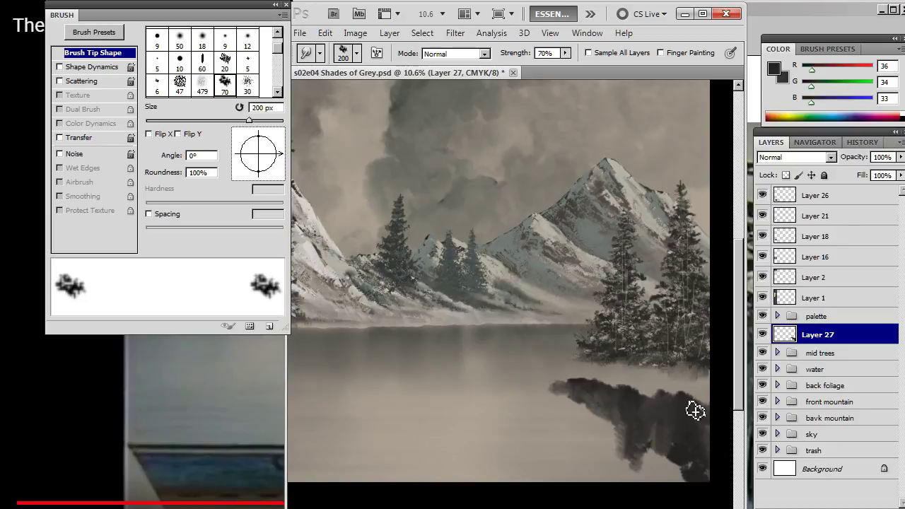
Check the reference images and smudge the bank's upper edge, tip and lower reflections into softer shapes
{"action": "left_click_drag", "start_coordinate": [429, 341], "coordinate": [664, 459]}
{"action": "key", "text": "z"}
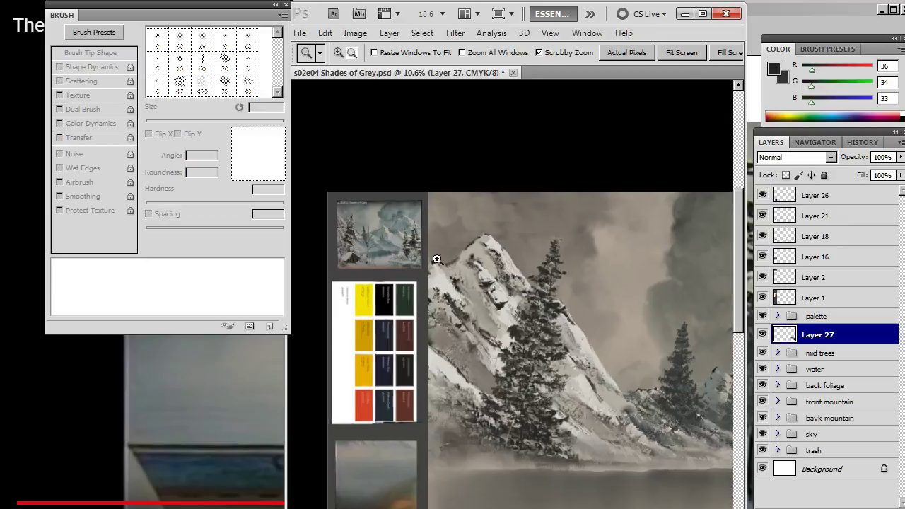
{"action": "left_click_drag", "start_coordinate": [396, 260], "coordinate": [512, 263]}
{"action": "left_click_drag", "start_coordinate": [625, 338], "coordinate": [514, 327]}
{"action": "mouse_move", "coordinate": [659, 370]}
{"action": "left_mouse_down"}
{"action": "mouse_move", "coordinate": [632, 344]}
{"action": "mouse_move", "coordinate": [359, 231]}
{"action": "mouse_move", "coordinate": [325, 229]}
{"action": "left_mouse_up"}
{"action": "left_click_drag", "start_coordinate": [586, 377], "coordinate": [567, 364]}
{"action": "key", "text": "r"}
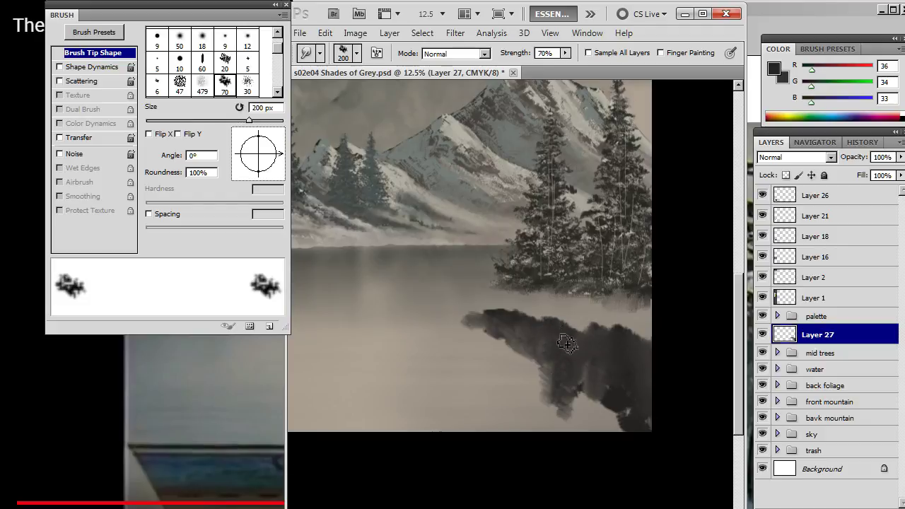
{"action": "mouse_move", "coordinate": [502, 320]}
{"action": "left_mouse_down"}
{"action": "mouse_move", "coordinate": [561, 318]}
{"action": "mouse_move", "coordinate": [581, 330]}
{"action": "mouse_move", "coordinate": [546, 328]}
{"action": "mouse_move", "coordinate": [629, 339]}
{"action": "mouse_move", "coordinate": [543, 317]}
{"action": "mouse_move", "coordinate": [652, 335]}
{"action": "mouse_move", "coordinate": [516, 316]}
{"action": "left_mouse_up"}
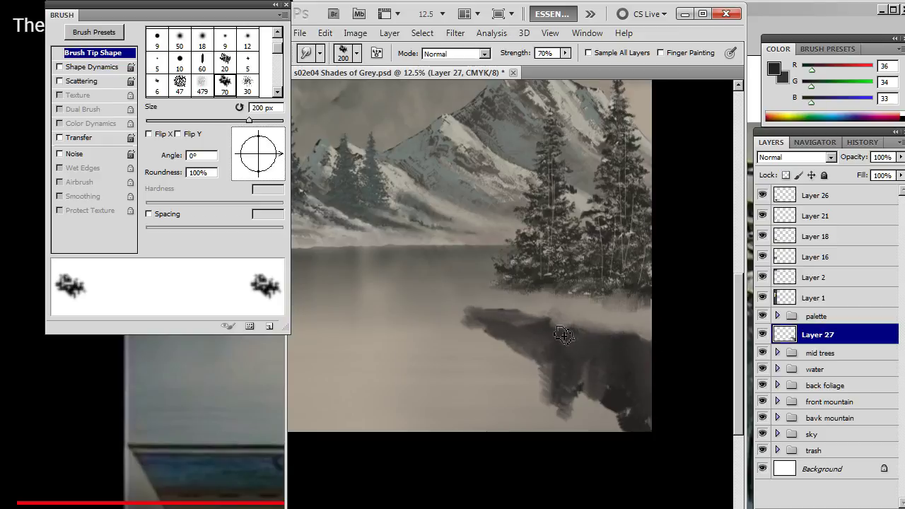
{"action": "mouse_move", "coordinate": [563, 335]}
{"action": "left_mouse_down"}
{"action": "mouse_move", "coordinate": [497, 327]}
{"action": "mouse_move", "coordinate": [600, 369]}
{"action": "mouse_move", "coordinate": [618, 402]}
{"action": "mouse_move", "coordinate": [610, 424]}
{"action": "mouse_move", "coordinate": [585, 382]}
{"action": "mouse_move", "coordinate": [615, 418]}
{"action": "mouse_move", "coordinate": [633, 393]}
{"action": "mouse_move", "coordinate": [656, 411]}
{"action": "mouse_move", "coordinate": [638, 379]}
{"action": "mouse_move", "coordinate": [607, 367]}
{"action": "mouse_move", "coordinate": [595, 384]}
{"action": "mouse_move", "coordinate": [624, 398]}
{"action": "mouse_move", "coordinate": [627, 389]}
{"action": "mouse_move", "coordinate": [615, 430]}
{"action": "mouse_move", "coordinate": [620, 400]}
{"action": "mouse_move", "coordinate": [609, 385]}
{"action": "mouse_move", "coordinate": [622, 381]}
{"action": "mouse_move", "coordinate": [620, 408]}
{"action": "mouse_move", "coordinate": [591, 368]}
{"action": "mouse_move", "coordinate": [613, 418]}
{"action": "mouse_move", "coordinate": [615, 443]}
{"action": "left_mouse_up"}
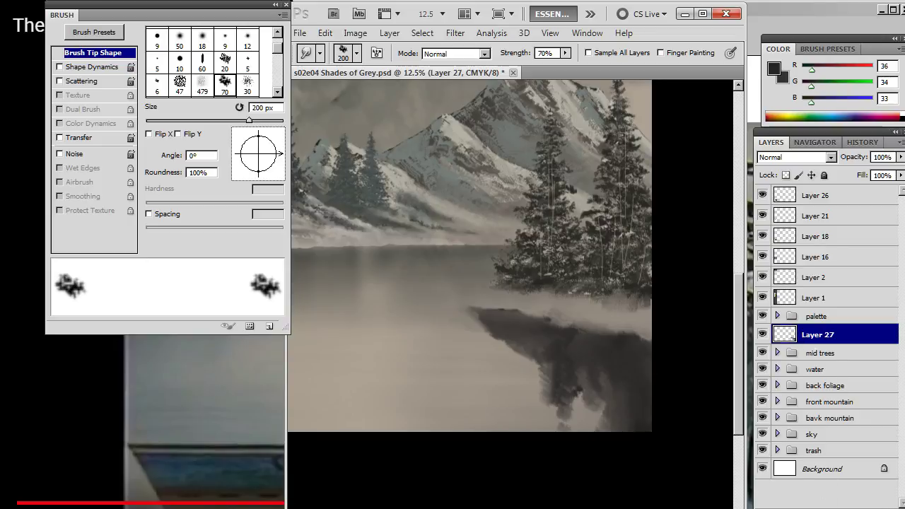
Add another layer above the bank and sample a darker brush colour, RGB 28, 28, 27, from the reference snip's bushes
{"action": "key", "text": "ctrl+shift+alt+n"}
{"action": "key", "text": "b"}
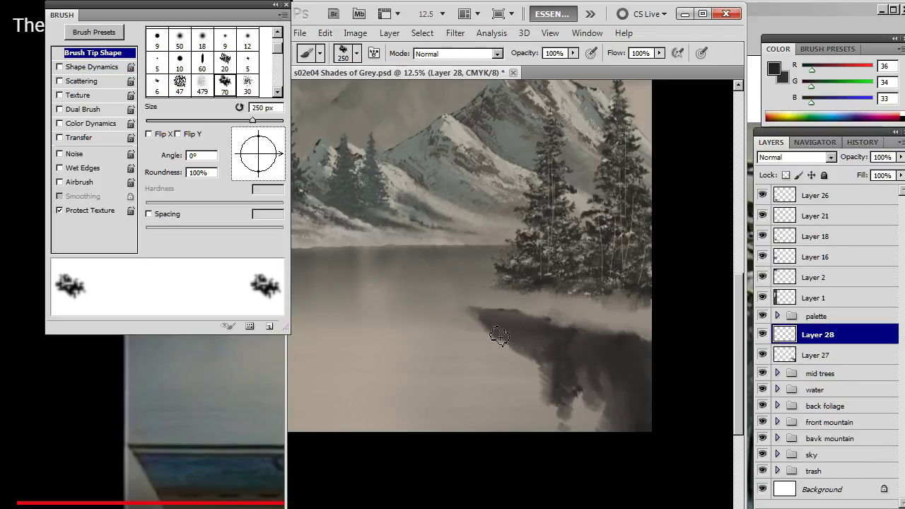
{"action": "left_click_drag", "start_coordinate": [472, 365], "coordinate": [679, 296]}
{"action": "left_click_drag", "start_coordinate": [353, 311], "coordinate": [567, 342]}
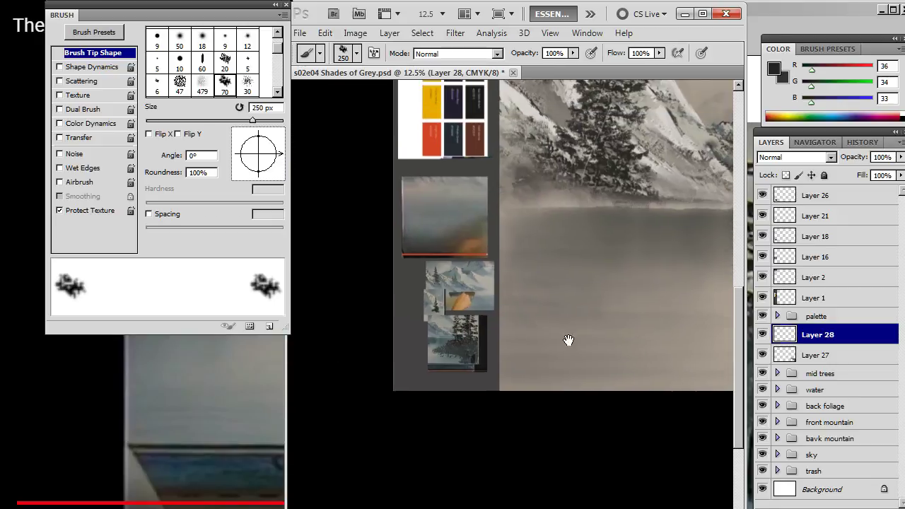
{"action": "key", "text": "z"}
{"action": "left_click_drag", "start_coordinate": [461, 356], "coordinate": [587, 347]}
{"action": "key", "text": "b"}
{"action": "left_click", "coordinate": [535, 343], "text": "alt"}
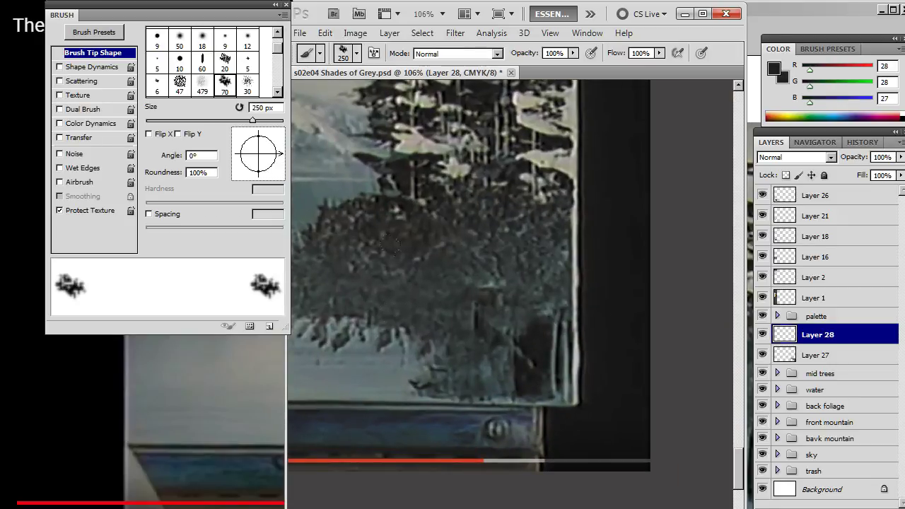
Sample two bush colours from the reference snip: RGB 78, 84, 80 as the lighter grey and RGB 45, 46, 43 as the active dark
{"action": "left_click", "coordinate": [366, 277], "text": "alt"}
{"action": "left_click_drag", "start_coordinate": [488, 236], "coordinate": [525, 251]}
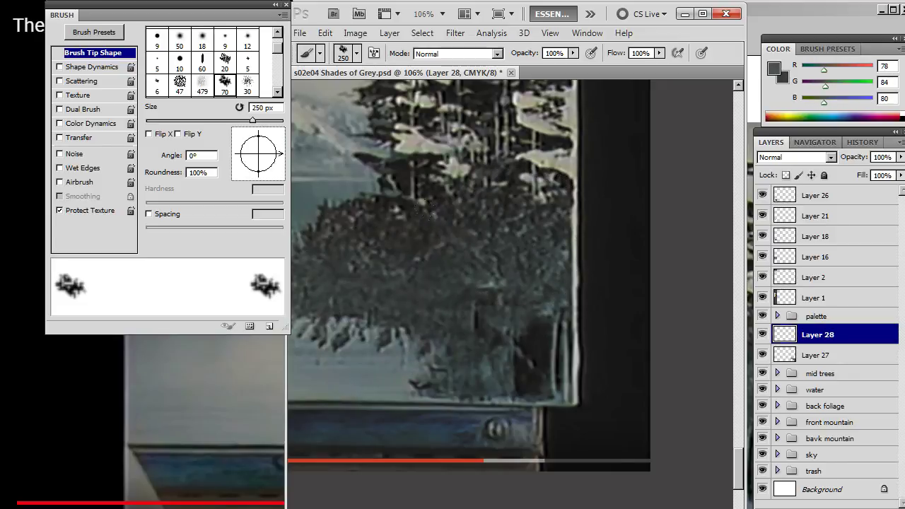
{"action": "left_click", "coordinate": [367, 219], "text": "alt"}
Choose the 187 px textured tip for the brush, ready to paint on the bank below the right-hand trees
{"action": "key", "text": "z"}
{"action": "left_click", "coordinate": [579, 232], "text": "alt"}
{"action": "left_click_drag", "start_coordinate": [642, 243], "coordinate": [466, 248]}
{"action": "left_click_drag", "start_coordinate": [557, 252], "coordinate": [522, 276]}
{"action": "left_click", "coordinate": [530, 269], "text": "alt"}
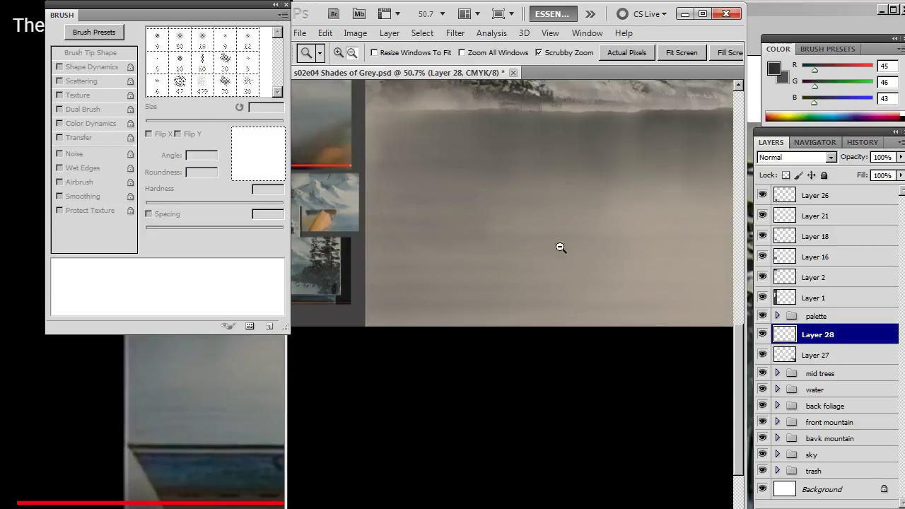
{"action": "left_click_drag", "start_coordinate": [616, 229], "coordinate": [400, 392]}
{"action": "left_click_drag", "start_coordinate": [594, 320], "coordinate": [295, 255]}
{"action": "left_click_drag", "start_coordinate": [454, 309], "coordinate": [528, 296]}
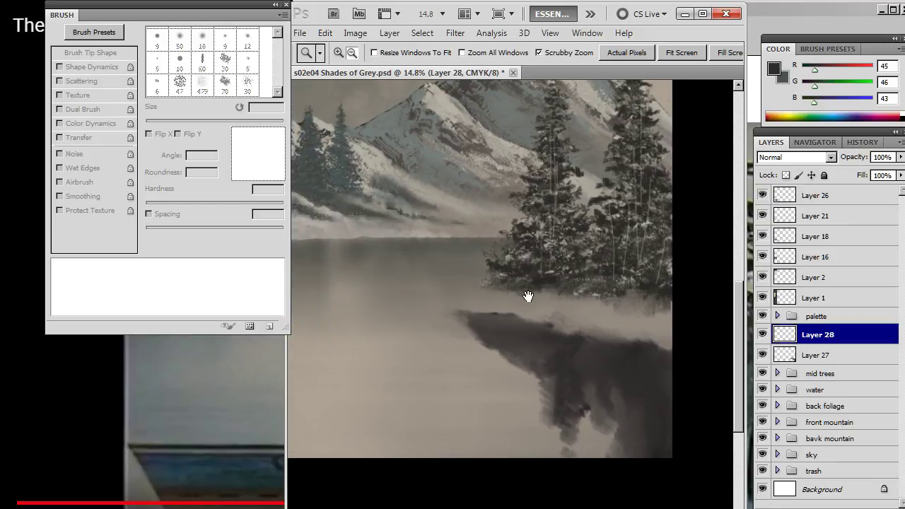
{"action": "key", "text": "b"}
{"action": "right_click", "coordinate": [563, 297]}
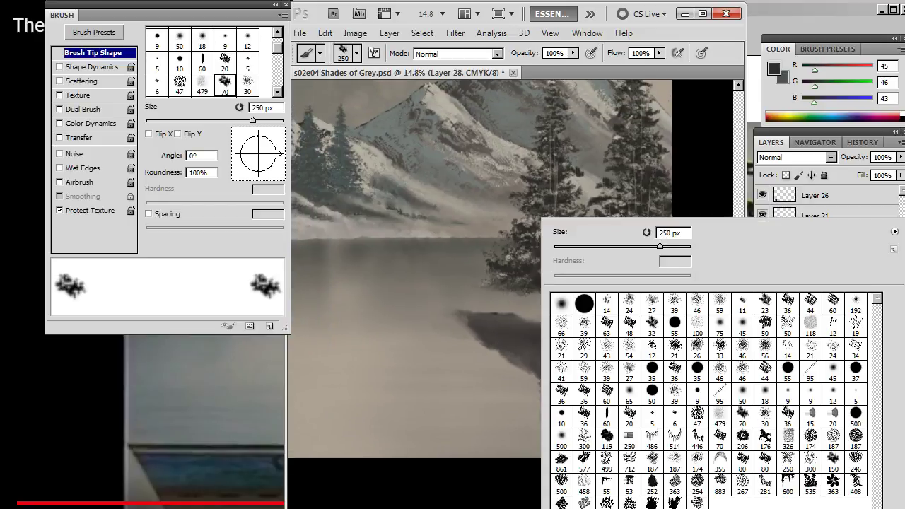
{"action": "left_click", "coordinate": [649, 463]}
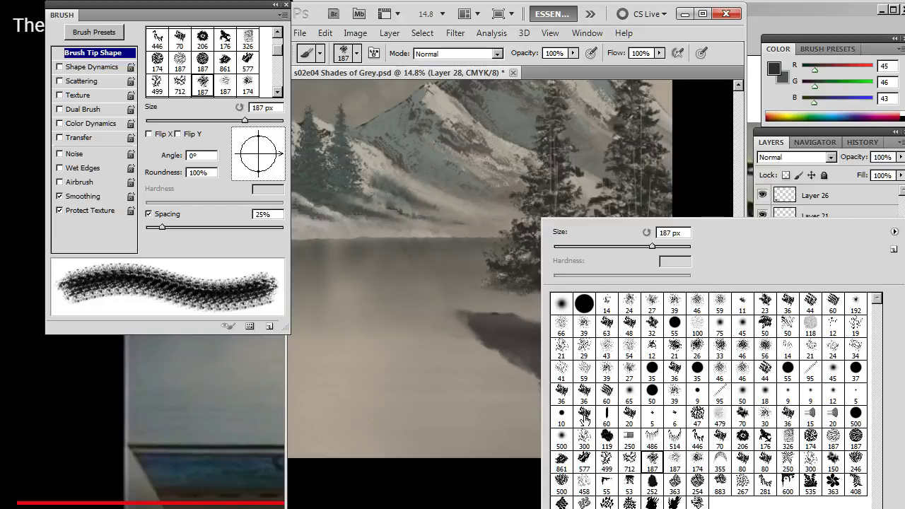
{"action": "left_click", "coordinate": [719, 82]}
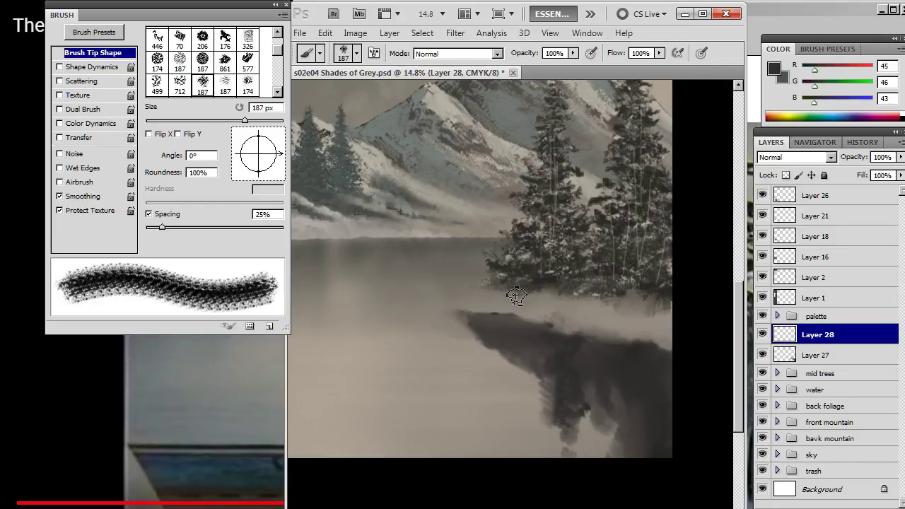
Enlarge the tip to 500 px at -83° and 68% roundness, and paint dark bushes across the bank under the right-hand trees
{"action": "key", "text": "bracketright"}
{"action": "key", "text": "bracketright"}
{"action": "key", "text": "bracketright"}
{"action": "key", "text": "bracketright"}
{"action": "key", "text": "bracketright"}
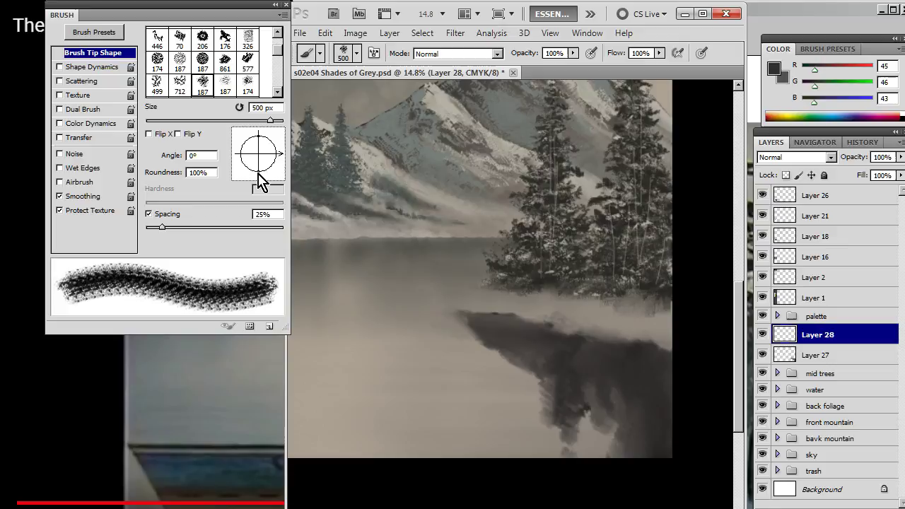
{"action": "mouse_move", "coordinate": [256, 182]}
{"action": "left_mouse_down"}
{"action": "mouse_move", "coordinate": [276, 157]}
{"action": "mouse_move", "coordinate": [265, 178]}
{"action": "left_mouse_up"}
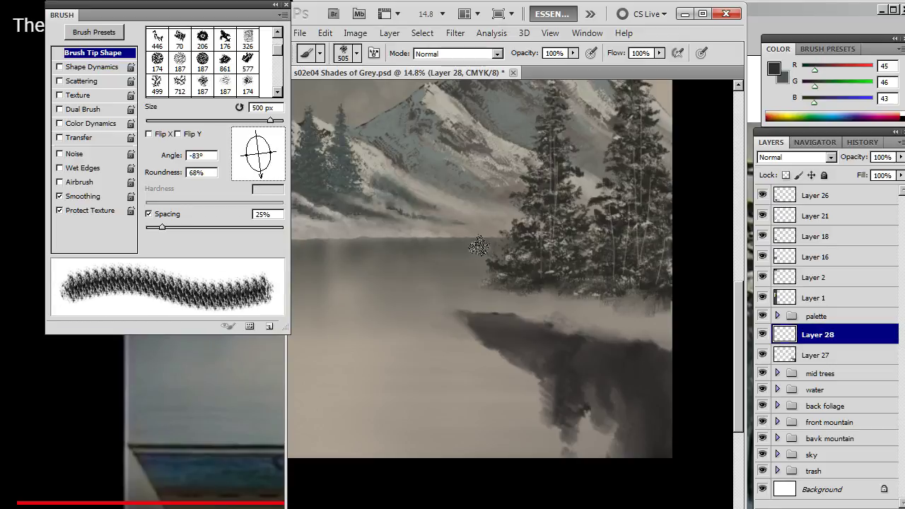
{"action": "mouse_move", "coordinate": [464, 283]}
{"action": "left_mouse_down"}
{"action": "mouse_move", "coordinate": [487, 290]}
{"action": "mouse_move", "coordinate": [467, 292]}
{"action": "mouse_move", "coordinate": [496, 268]}
{"action": "mouse_move", "coordinate": [528, 293]}
{"action": "mouse_move", "coordinate": [485, 298]}
{"action": "mouse_move", "coordinate": [554, 290]}
{"action": "mouse_move", "coordinate": [552, 273]}
{"action": "mouse_move", "coordinate": [531, 289]}
{"action": "mouse_move", "coordinate": [583, 293]}
{"action": "mouse_move", "coordinate": [526, 311]}
{"action": "mouse_move", "coordinate": [600, 276]}
{"action": "mouse_move", "coordinate": [583, 319]}
{"action": "mouse_move", "coordinate": [611, 293]}
{"action": "mouse_move", "coordinate": [576, 313]}
{"action": "mouse_move", "coordinate": [619, 314]}
{"action": "mouse_move", "coordinate": [638, 279]}
{"action": "mouse_move", "coordinate": [647, 314]}
{"action": "mouse_move", "coordinate": [665, 304]}
{"action": "mouse_move", "coordinate": [566, 325]}
{"action": "mouse_move", "coordinate": [683, 316]}
{"action": "mouse_move", "coordinate": [622, 335]}
{"action": "left_mouse_up"}
{"action": "left_click_drag", "start_coordinate": [491, 318], "coordinate": [445, 320]}
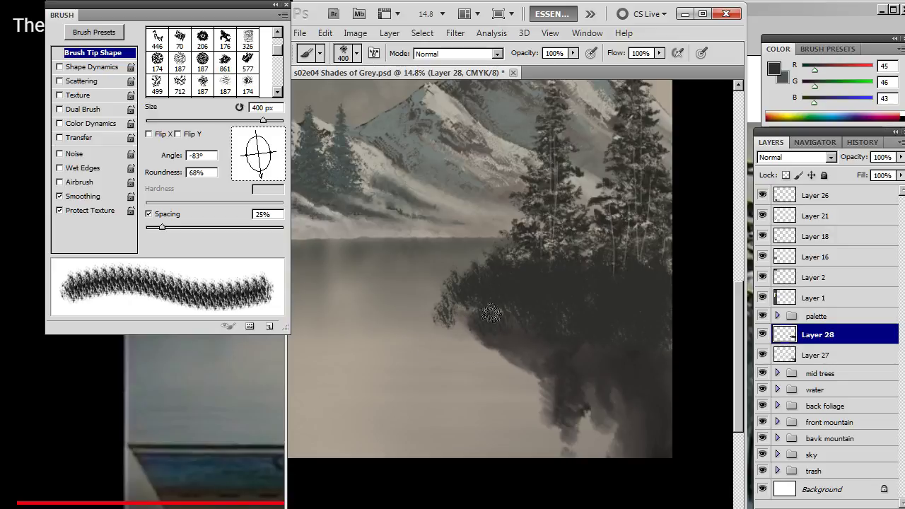
Undo the last bush stroke and, on a new layer, highlight the bushes' left side in RGB 78, 84, 80 at 300 px, 137° and 96% roundness
{"action": "key", "text": "x"}
{"action": "key", "text": "ctrl+z"}
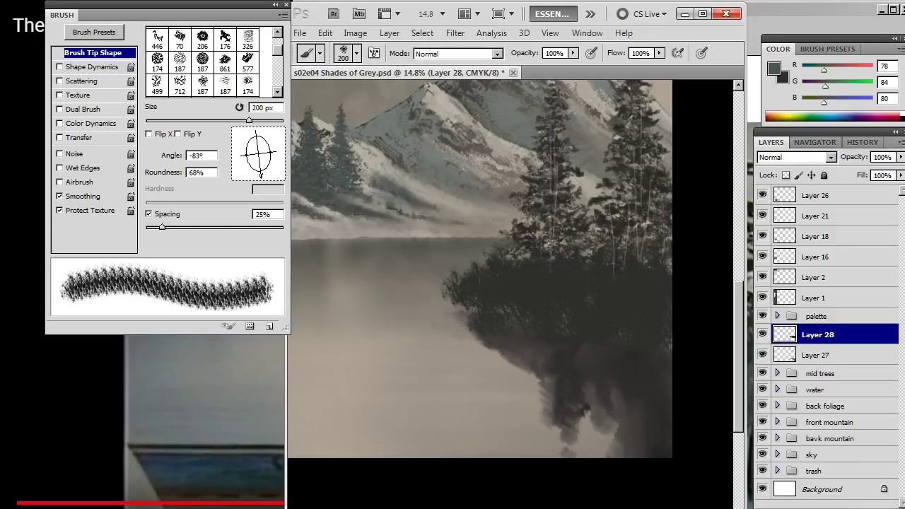
{"action": "key", "text": "ctrl+shift+alt+n"}
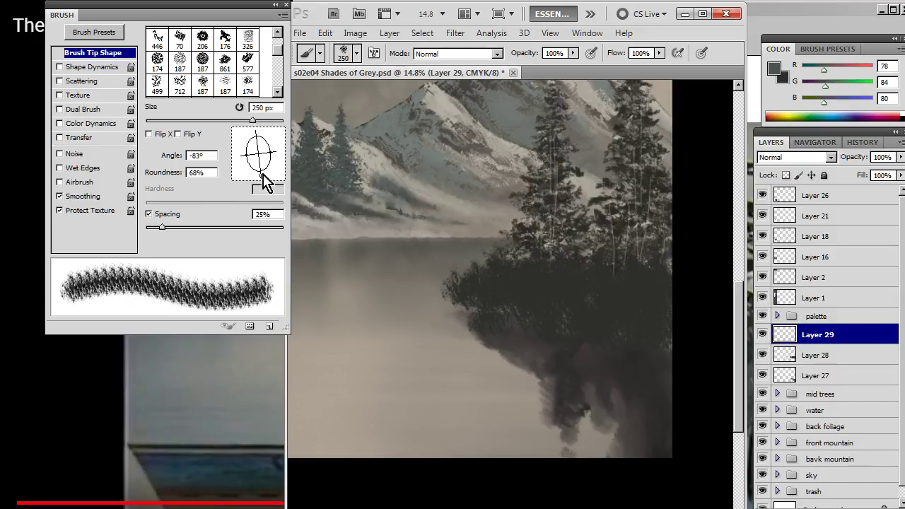
{"action": "mouse_move", "coordinate": [242, 164]}
{"action": "left_mouse_down"}
{"action": "mouse_move", "coordinate": [247, 147]}
{"action": "mouse_move", "coordinate": [249, 175]}
{"action": "left_mouse_up"}
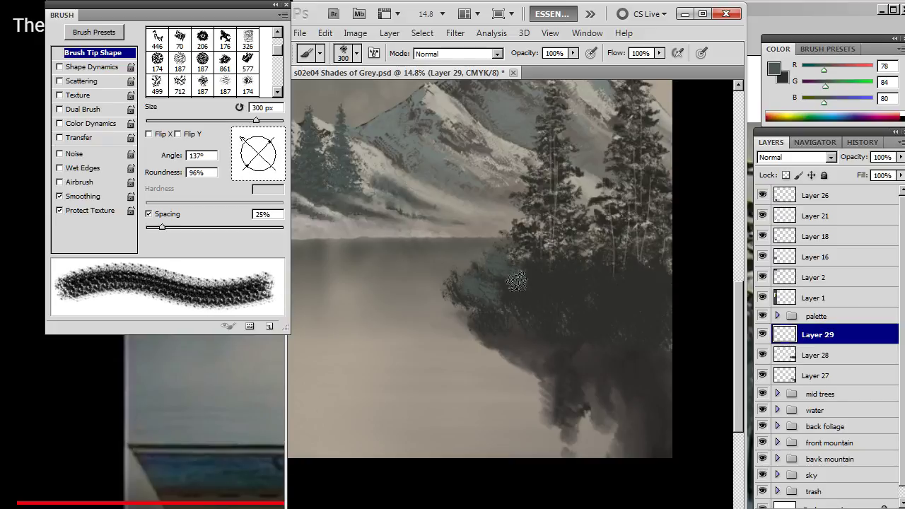
Give the eraser the 712 px textured tip for breaking up the bush highlights
{"action": "key", "text": "e"}
{"action": "key", "text": "bracketright"}
{"action": "right_click", "coordinate": [550, 352]}
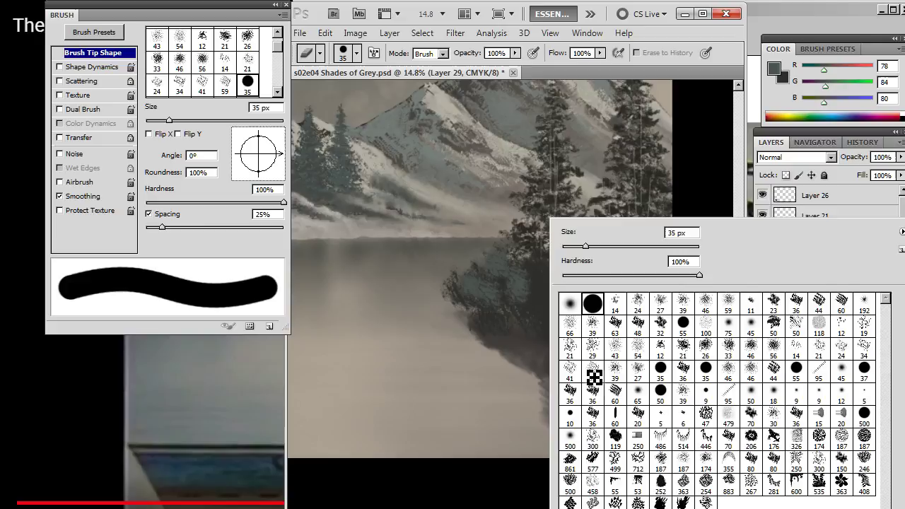
{"action": "left_click", "coordinate": [629, 466]}
{"action": "key", "text": "Return"}
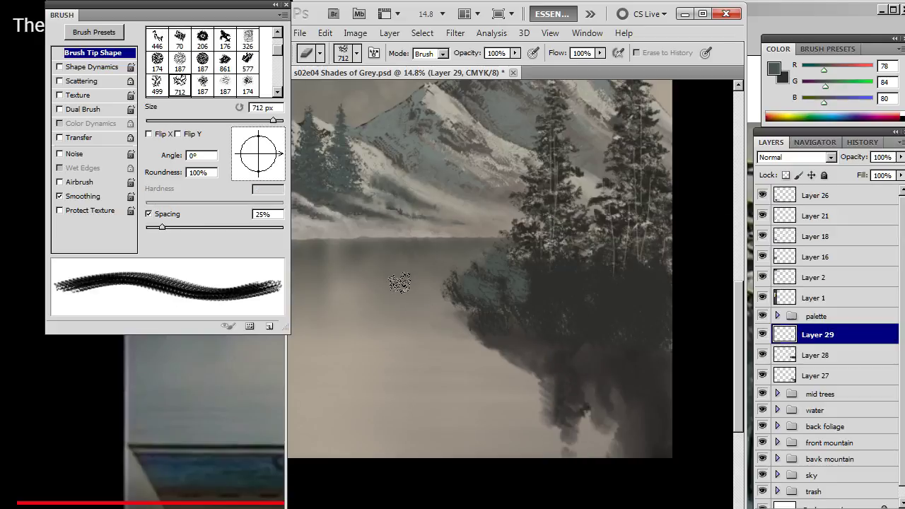
Alternate the 300 px brush and textured eraser to build broken grey highlights over the left and middle bushes
{"action": "key", "text": "b"}
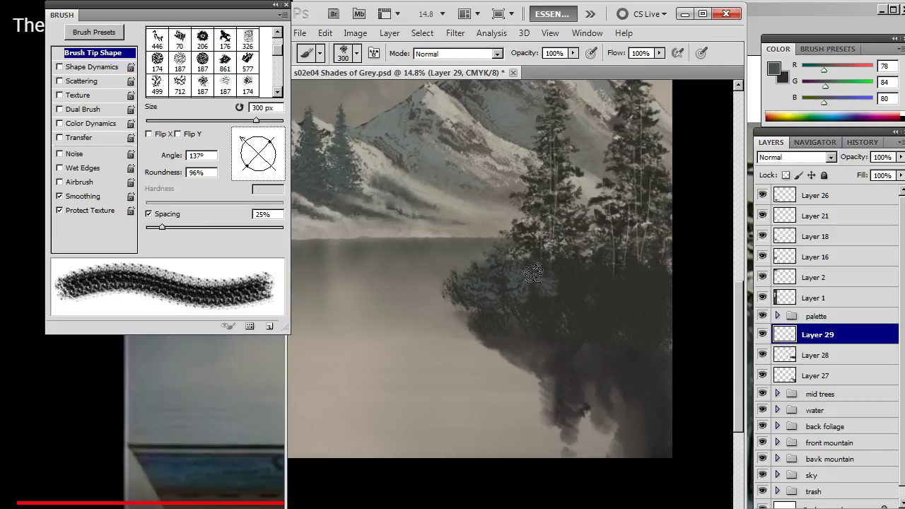
{"action": "mouse_move", "coordinate": [544, 302]}
{"action": "left_mouse_down"}
{"action": "mouse_move", "coordinate": [522, 290]}
{"action": "mouse_move", "coordinate": [535, 263]}
{"action": "mouse_move", "coordinate": [561, 284]}
{"action": "mouse_move", "coordinate": [562, 260]}
{"action": "mouse_move", "coordinate": [574, 274]}
{"action": "mouse_move", "coordinate": [494, 271]}
{"action": "mouse_move", "coordinate": [484, 321]}
{"action": "left_mouse_up"}
{"action": "key", "text": "e"}
{"action": "left_click_drag", "start_coordinate": [531, 287], "coordinate": [530, 349]}
{"action": "key", "text": "b"}
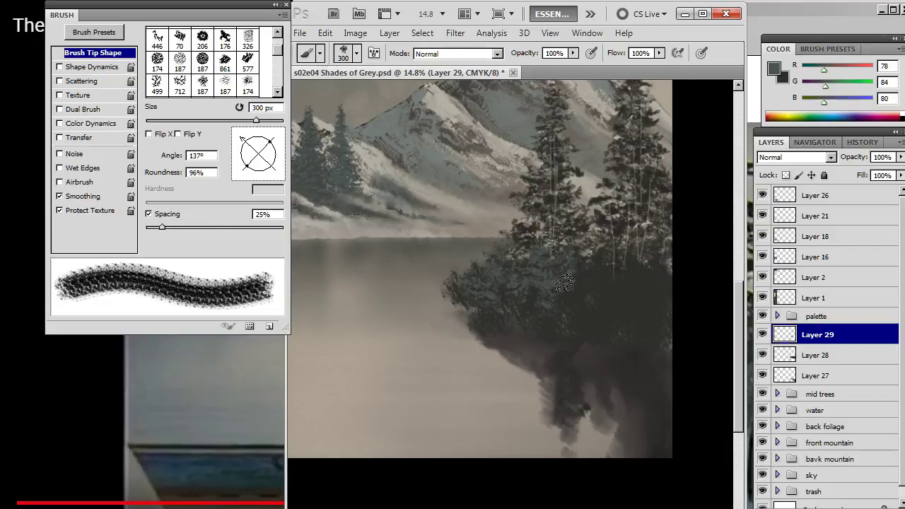
{"action": "left_click_drag", "start_coordinate": [567, 287], "coordinate": [563, 314]}
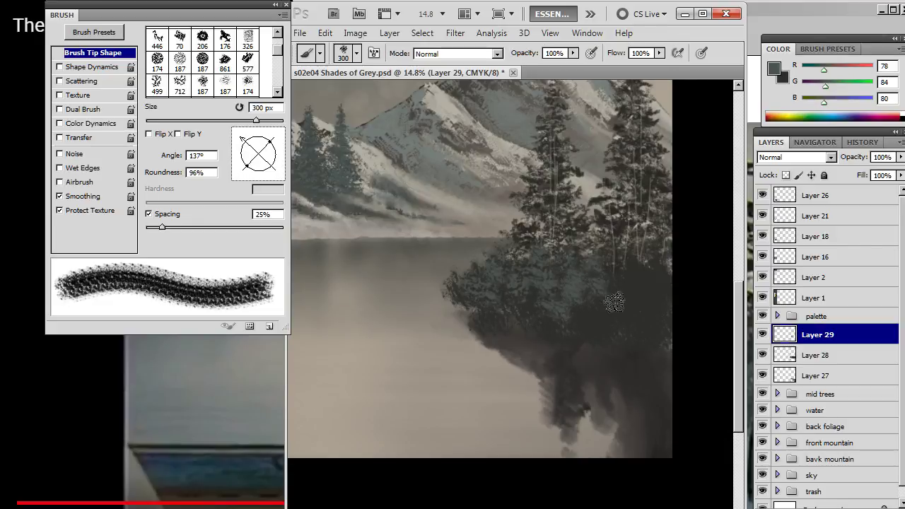
Extend the highlights across the right end of the bushes, and fade them with the eraser at 30% opacity and -79° tip angle
{"action": "key", "text": "e"}
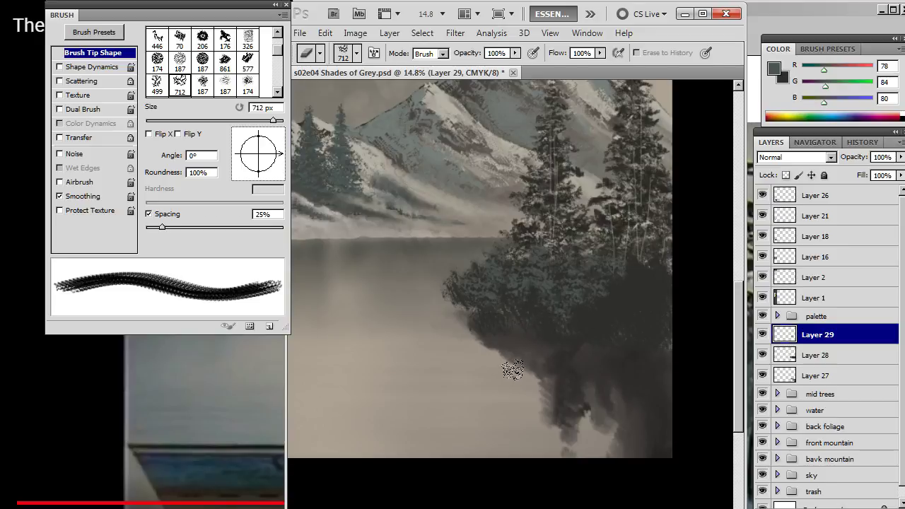
{"action": "key", "text": "b"}
{"action": "key", "text": "e"}
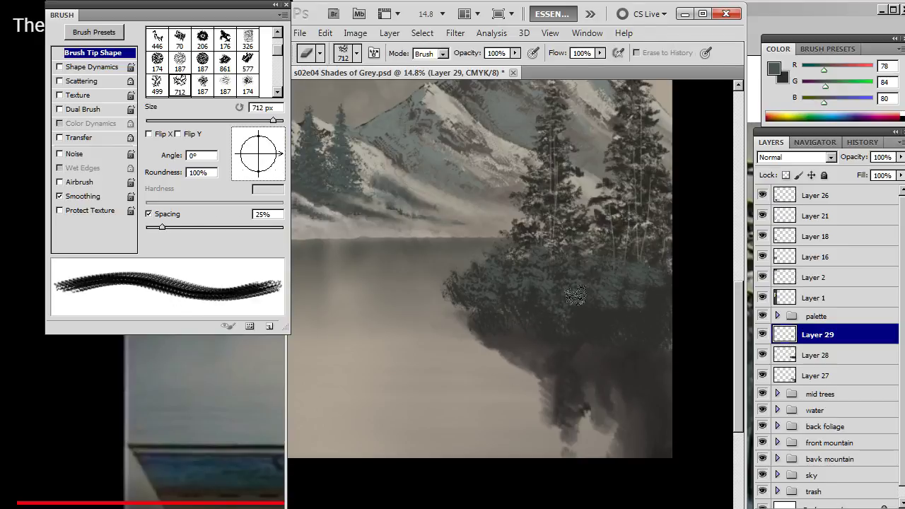
{"action": "key", "text": "b"}
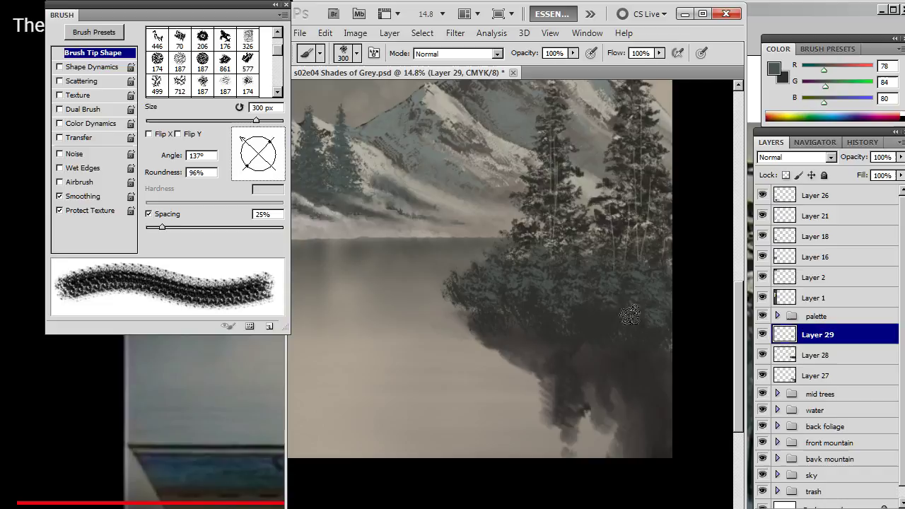
{"action": "key", "text": "e"}
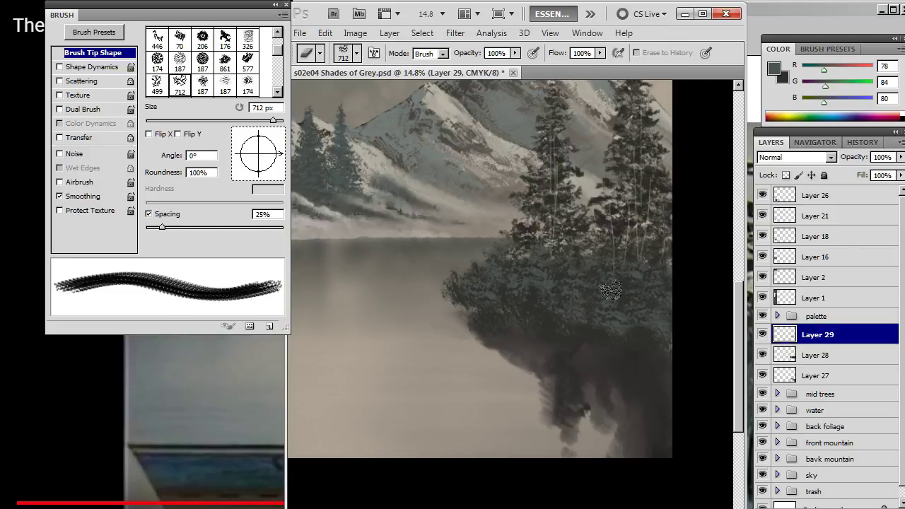
{"action": "left_click_drag", "start_coordinate": [279, 153], "coordinate": [262, 175]}
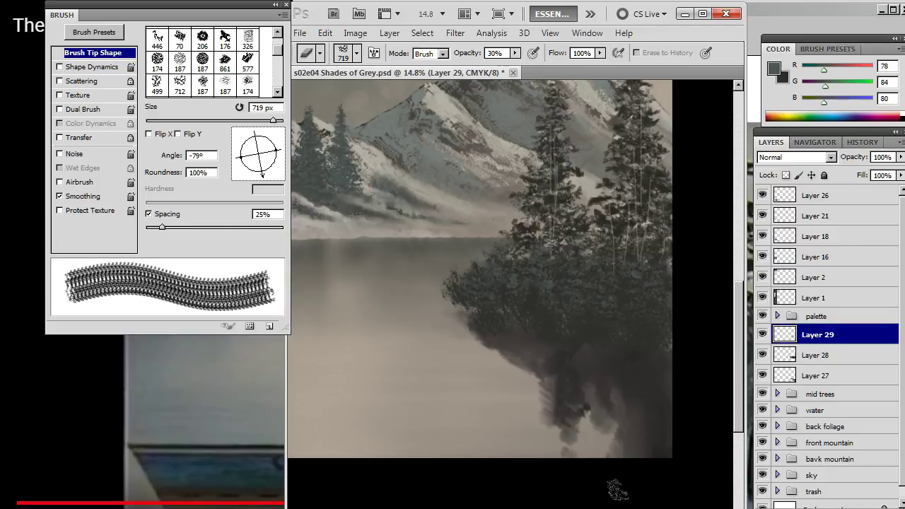
Check the reference video and prepare the brush for the left shore at 700 px, 68° angle and dark RGB 45, 46, 43
{"action": "key", "text": "alt+Tab"}
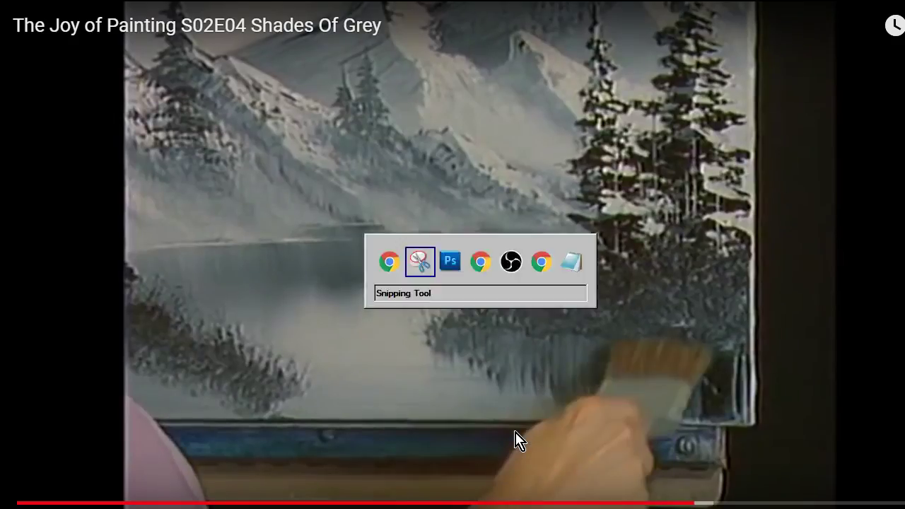
{"action": "key", "text": "alt+Tab"}
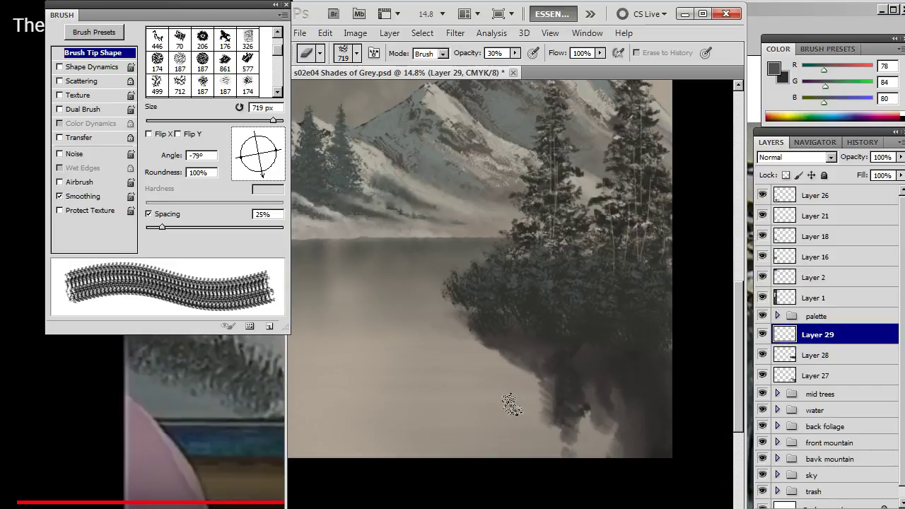
{"action": "key", "text": "ctrl+space"}
{"action": "mouse_move", "coordinate": [536, 369]}
{"action": "left_mouse_down"}
{"action": "mouse_move", "coordinate": [406, 366]}
{"action": "mouse_move", "coordinate": [541, 327]}
{"action": "left_mouse_up"}
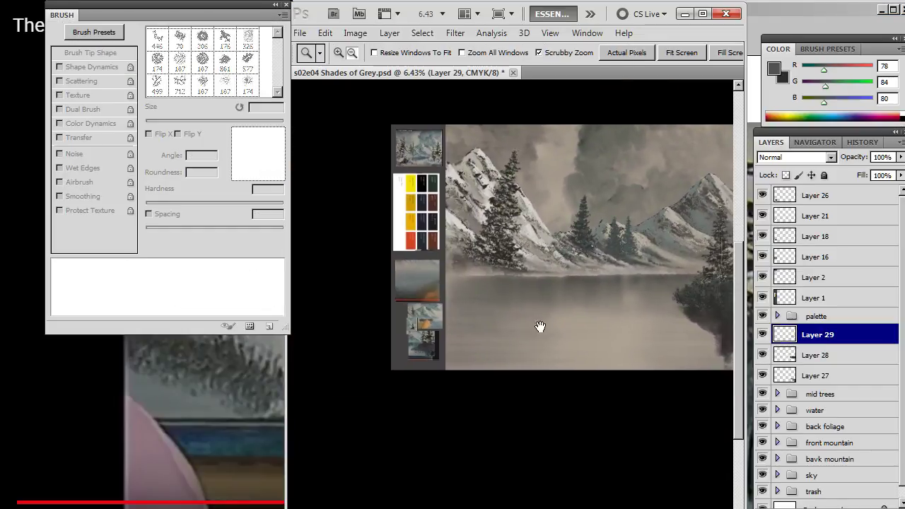
{"action": "left_click_drag", "start_coordinate": [419, 337], "coordinate": [416, 340]}
{"action": "key", "text": "b"}
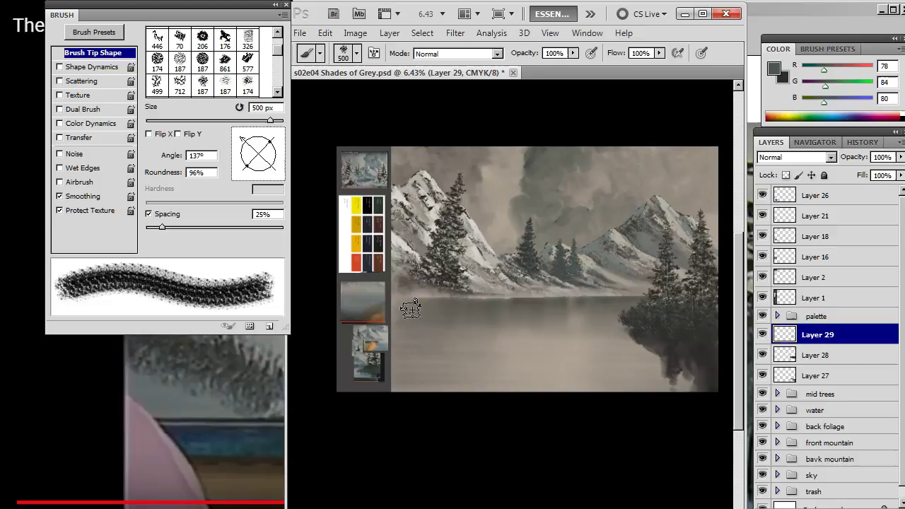
{"action": "key", "text": "bracketright"}
{"action": "left_click", "coordinate": [448, 299], "text": "alt"}
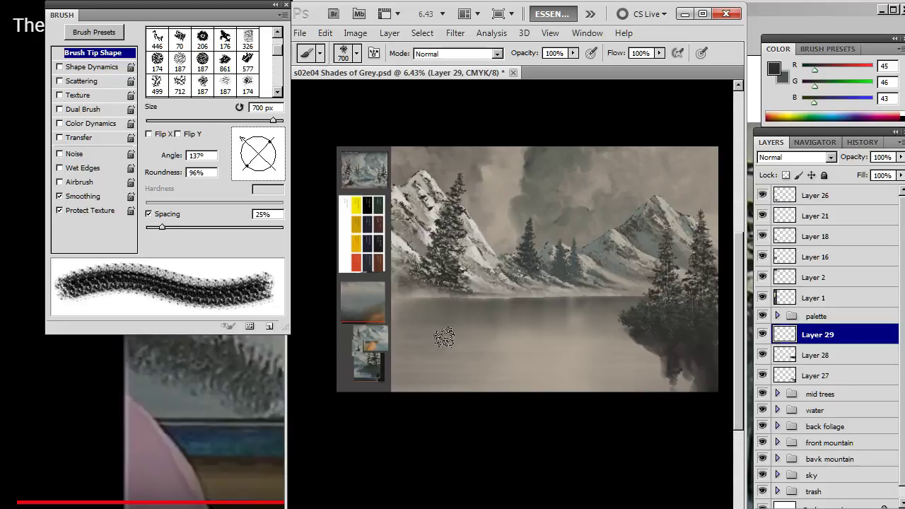
{"action": "left_click_drag", "start_coordinate": [260, 160], "coordinate": [265, 136]}
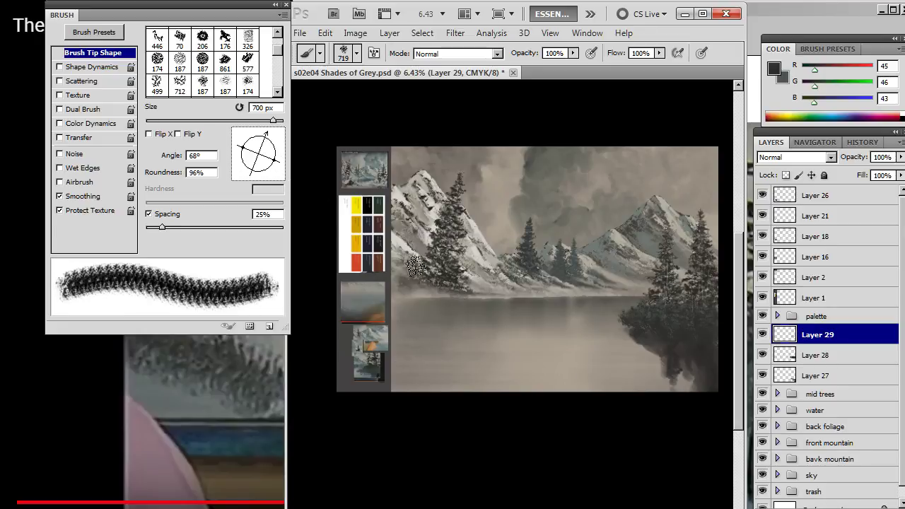
Paint a dark mass of bushes over the left shore below the tall tree, checking the reference snip
{"action": "mouse_move", "coordinate": [413, 290]}
{"action": "left_mouse_down"}
{"action": "mouse_move", "coordinate": [403, 257]}
{"action": "mouse_move", "coordinate": [416, 289]}
{"action": "mouse_move", "coordinate": [406, 280]}
{"action": "mouse_move", "coordinate": [393, 282]}
{"action": "mouse_move", "coordinate": [396, 291]}
{"action": "mouse_move", "coordinate": [423, 272]}
{"action": "mouse_move", "coordinate": [412, 297]}
{"action": "mouse_move", "coordinate": [439, 296]}
{"action": "mouse_move", "coordinate": [390, 275]}
{"action": "left_mouse_up"}
{"action": "key", "text": "alt+Tab"}
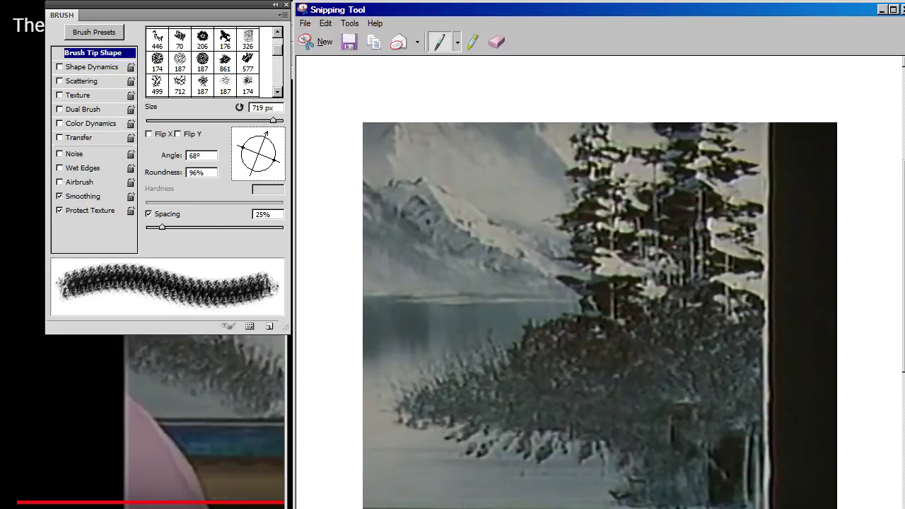
{"action": "key", "text": "alt+Tab"}
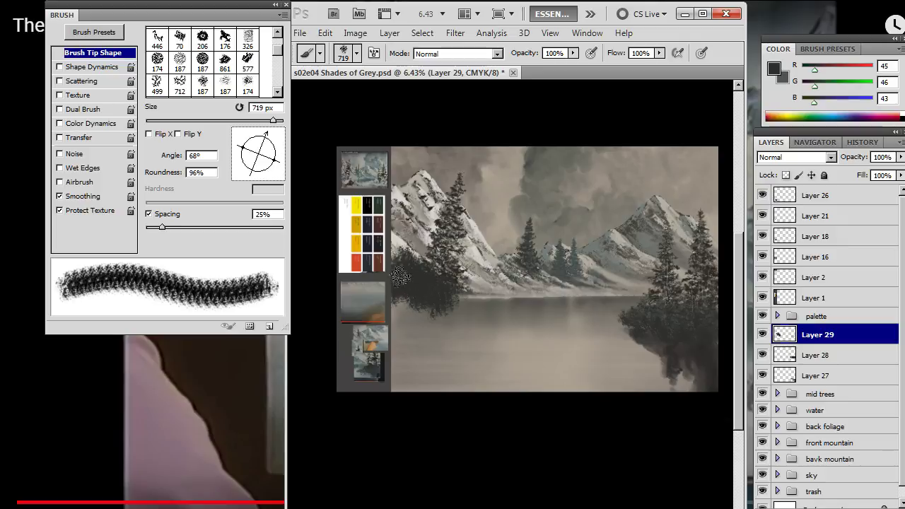
{"action": "left_click_drag", "start_coordinate": [447, 313], "coordinate": [450, 335]}
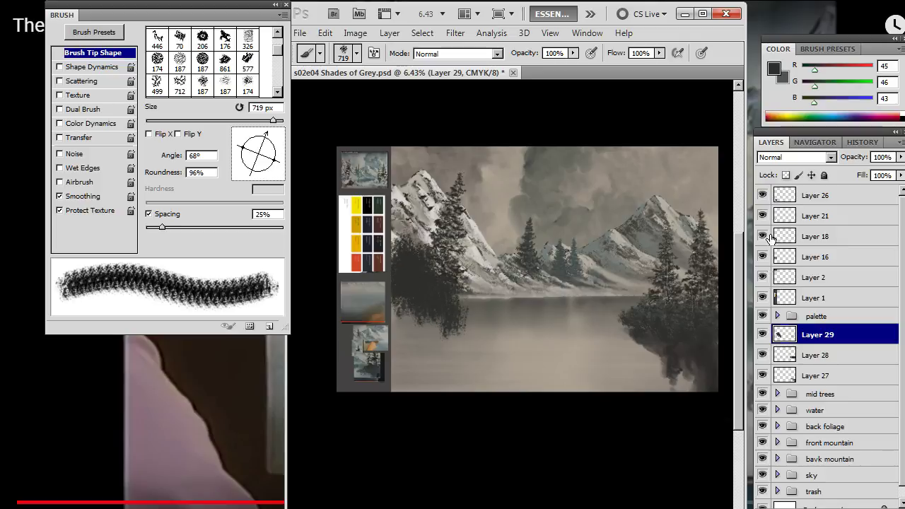
Select Group 2 inside the mid trees group and move the left-hand tree slightly left and down
{"action": "left_click", "coordinate": [777, 394]}
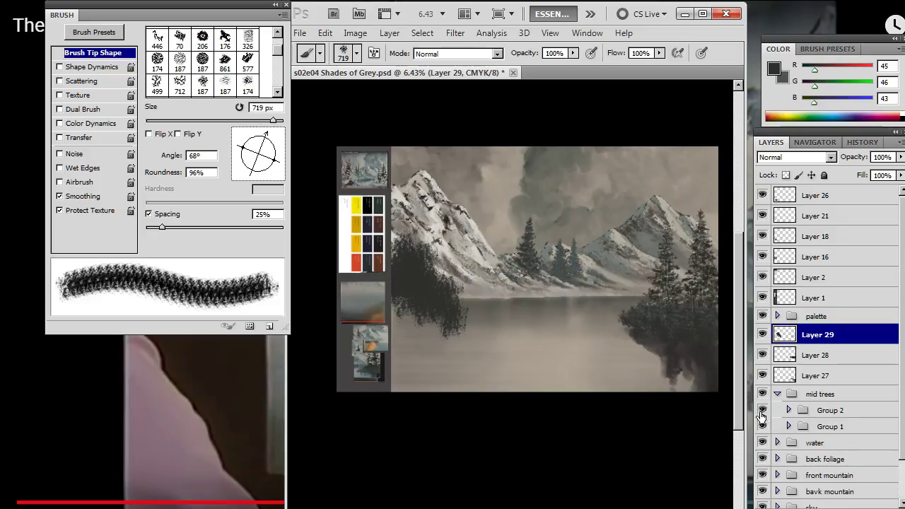
{"action": "left_click", "coordinate": [824, 409]}
{"action": "key", "text": "v"}
{"action": "mouse_move", "coordinate": [606, 407]}
{"action": "left_mouse_down"}
{"action": "mouse_move", "coordinate": [590, 402]}
{"action": "mouse_move", "coordinate": [597, 412]}
{"action": "left_mouse_up"}
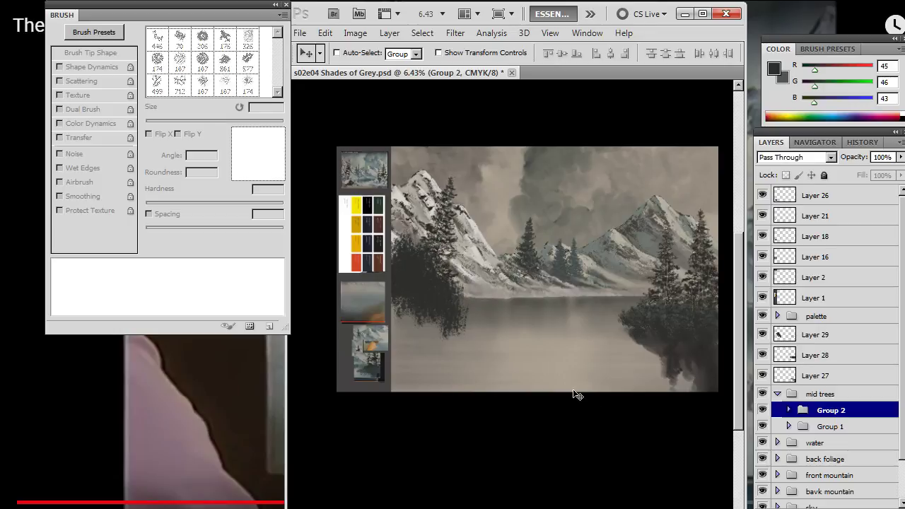
Scale the left-hand tree in Group 2 to 107.57%, rotate it about 2.54°, and reposition it on the left shore
{"action": "right_click", "coordinate": [472, 311]}
{"action": "left_click", "coordinate": [529, 420]}
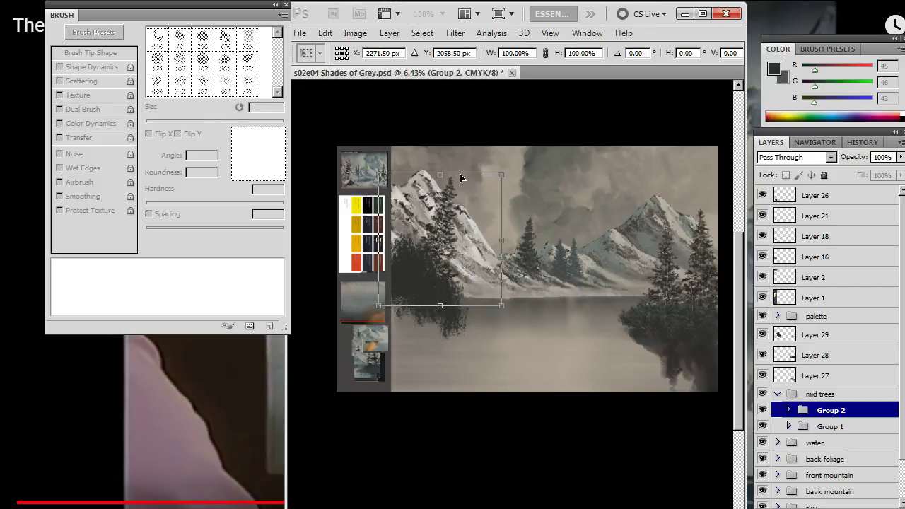
{"action": "left_click_drag", "start_coordinate": [497, 179], "coordinate": [511, 165]}
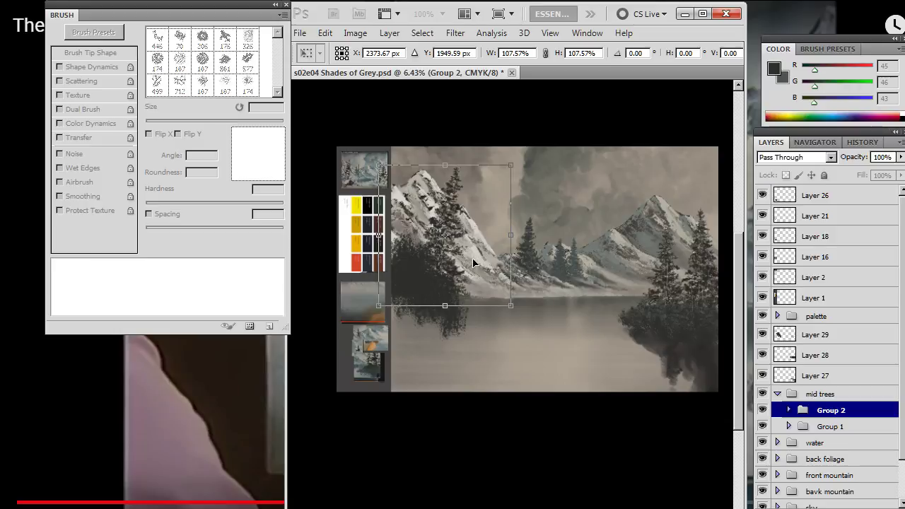
{"action": "left_click_drag", "start_coordinate": [478, 263], "coordinate": [477, 269]}
{"action": "left_click_drag", "start_coordinate": [570, 282], "coordinate": [570, 289]}
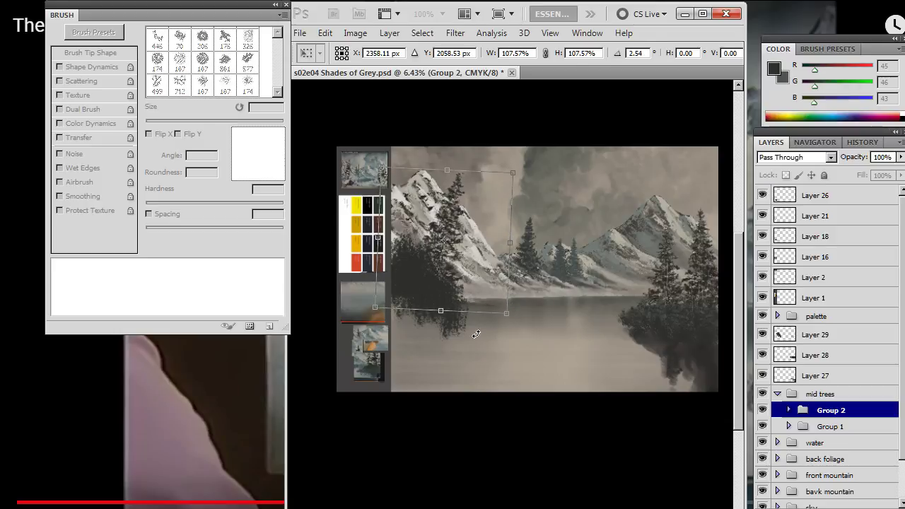
{"action": "key", "text": "l"}
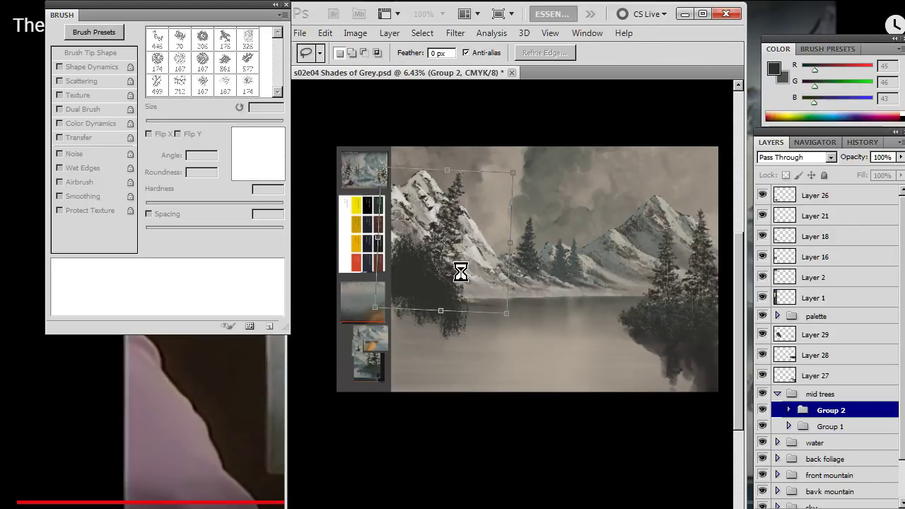
{"action": "key", "text": "v"}
{"action": "left_click_drag", "start_coordinate": [471, 279], "coordinate": [486, 283]}
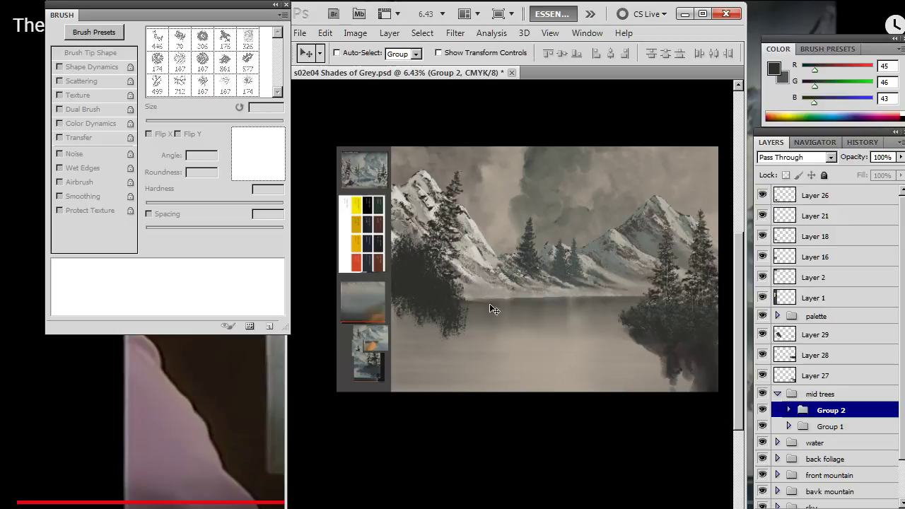
Select Layer 23 inside Group 2 and set the Eraser to 100% opacity for the left-hand tree
{"action": "key", "text": "e"}
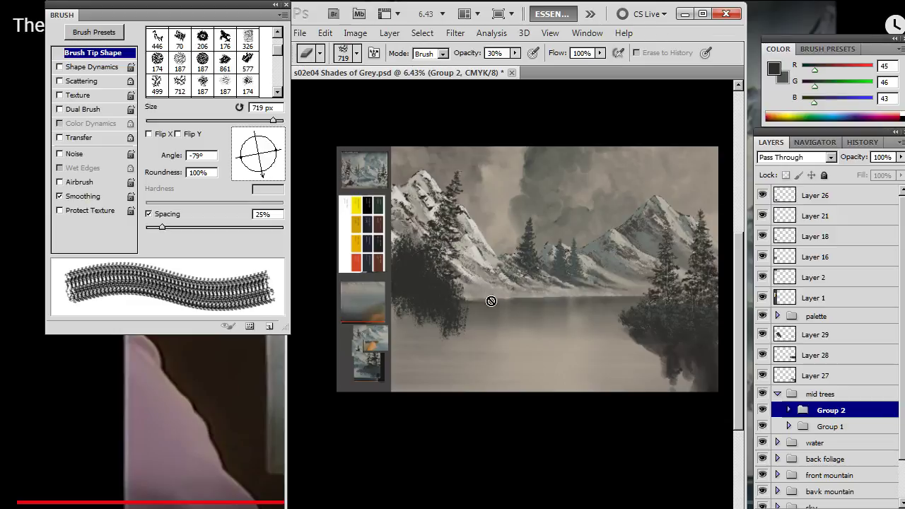
{"action": "left_click", "coordinate": [789, 410]}
{"action": "left_click", "coordinate": [763, 429]}
{"action": "left_click", "coordinate": [764, 430]}
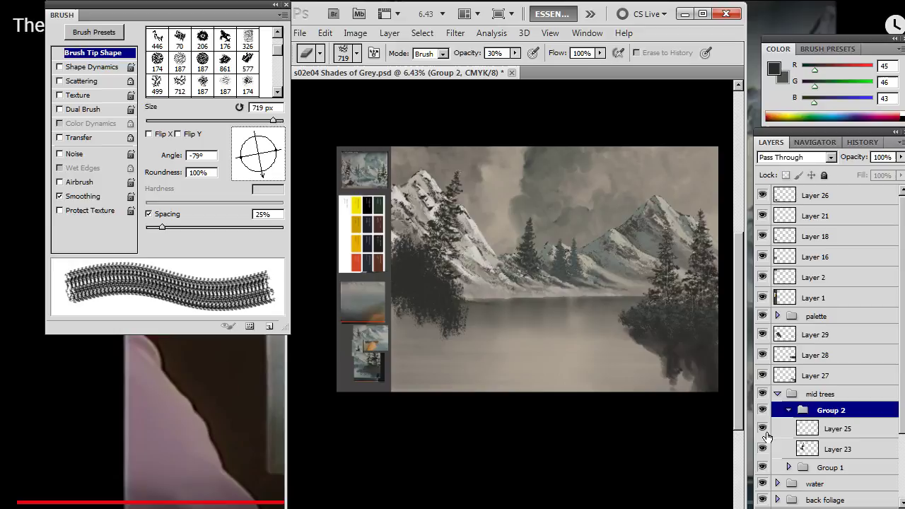
{"action": "left_click", "coordinate": [776, 446]}
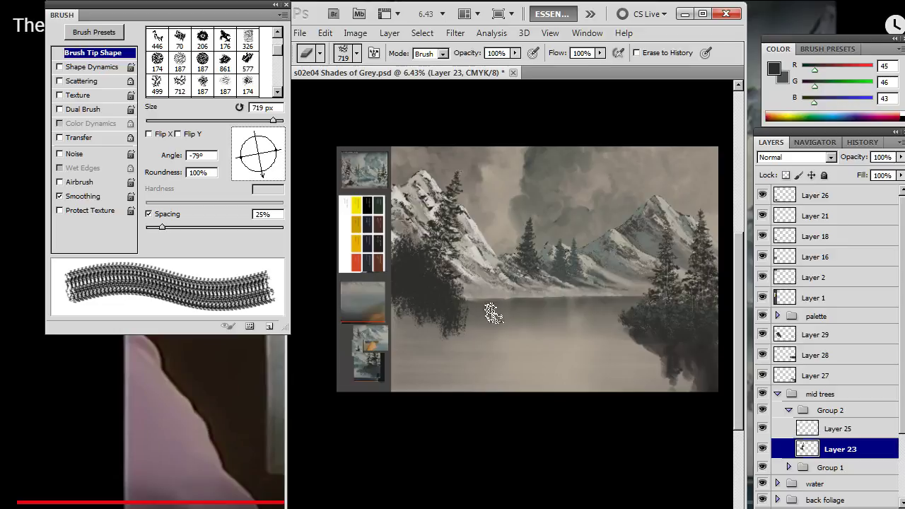
Collapse the tree groups, select Layer 29, and extend the dark bushes down over the water on the left shore
{"action": "left_click", "coordinate": [788, 410]}
{"action": "left_click", "coordinate": [777, 394]}
{"action": "left_click", "coordinate": [797, 337]}
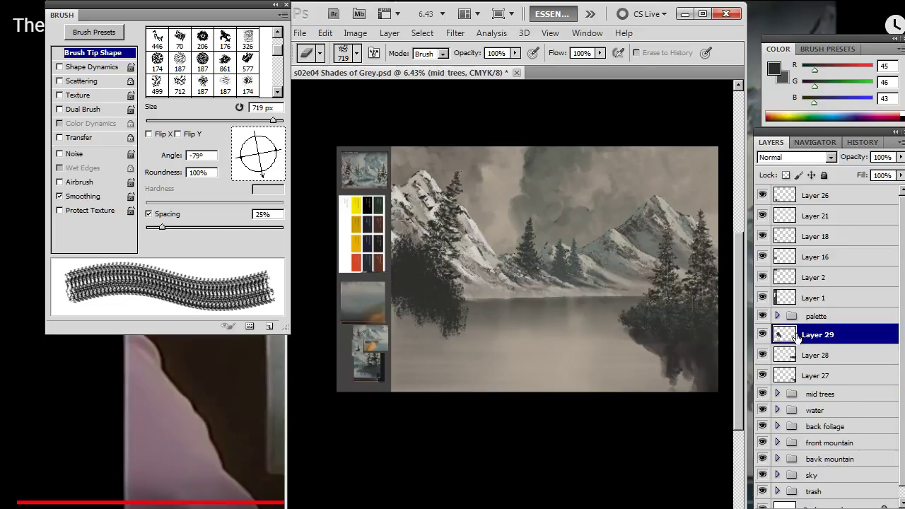
{"action": "key", "text": "b"}
{"action": "mouse_move", "coordinate": [404, 293]}
{"action": "left_mouse_down"}
{"action": "mouse_move", "coordinate": [438, 307]}
{"action": "mouse_move", "coordinate": [422, 324]}
{"action": "mouse_move", "coordinate": [465, 301]}
{"action": "mouse_move", "coordinate": [465, 327]}
{"action": "mouse_move", "coordinate": [448, 326]}
{"action": "mouse_move", "coordinate": [482, 328]}
{"action": "mouse_move", "coordinate": [478, 344]}
{"action": "mouse_move", "coordinate": [394, 307]}
{"action": "mouse_move", "coordinate": [424, 333]}
{"action": "left_mouse_up"}
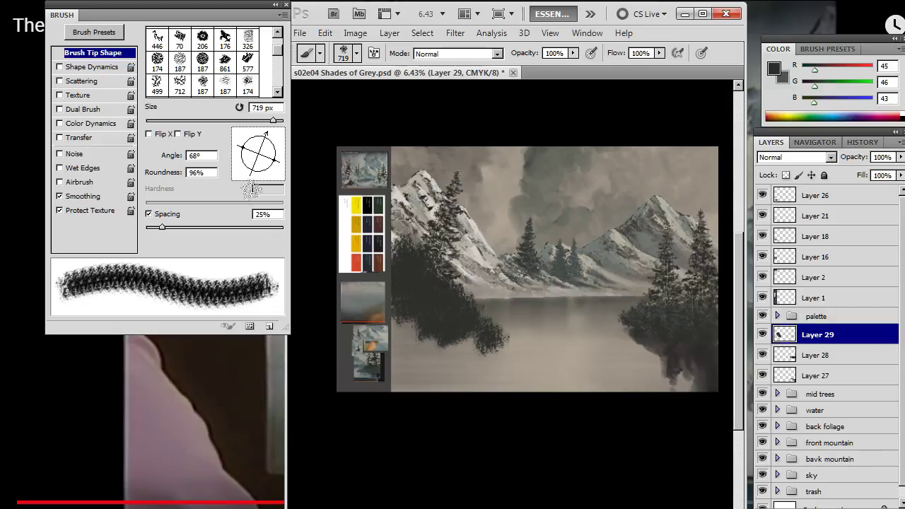
Extend the dark bushes diagonally to the canvas bottom, using a 900 px brush at -40° and 36% roundness, then 914 px at 22° and 48%
{"action": "mouse_move", "coordinate": [275, 165]}
{"action": "left_mouse_down"}
{"action": "mouse_move", "coordinate": [262, 157]}
{"action": "mouse_move", "coordinate": [280, 168]}
{"action": "mouse_move", "coordinate": [263, 142]}
{"action": "mouse_move", "coordinate": [277, 171]}
{"action": "left_mouse_up"}
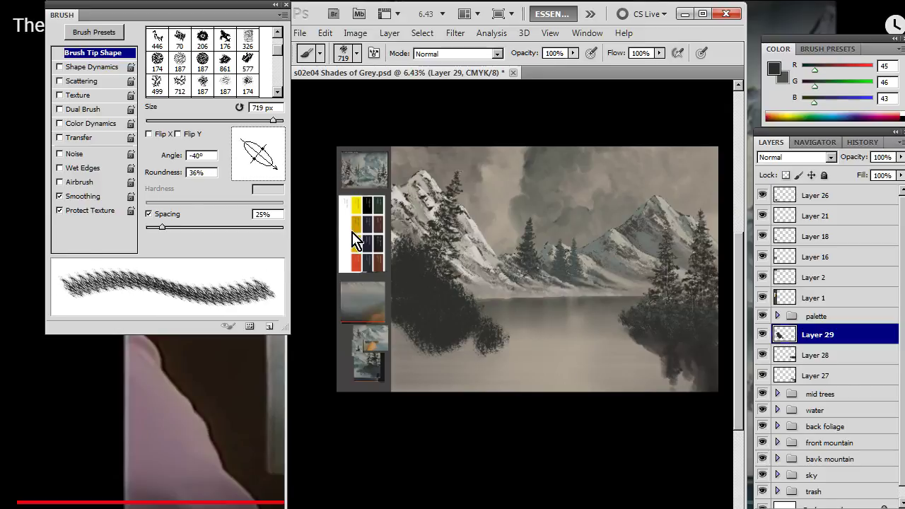
{"action": "key", "text": "bracketright"}
{"action": "key", "text": "bracketright"}
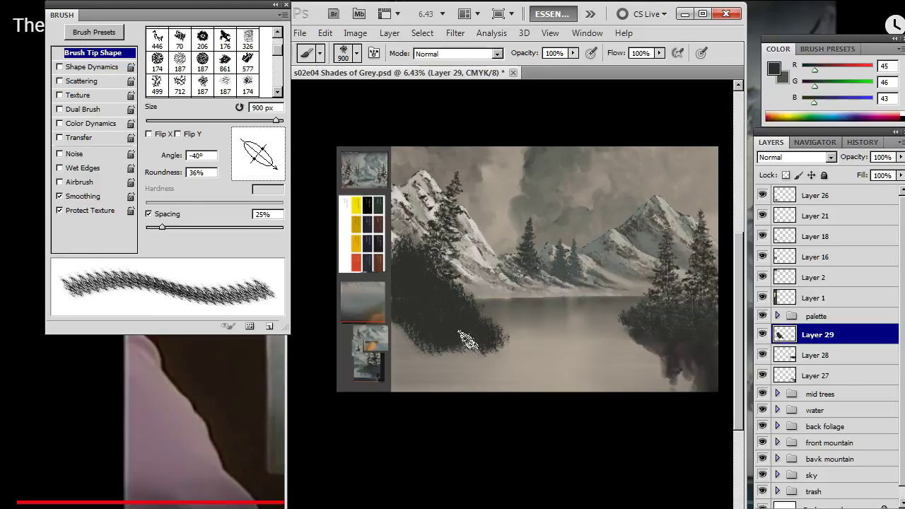
{"action": "left_click_drag", "start_coordinate": [467, 339], "coordinate": [505, 340]}
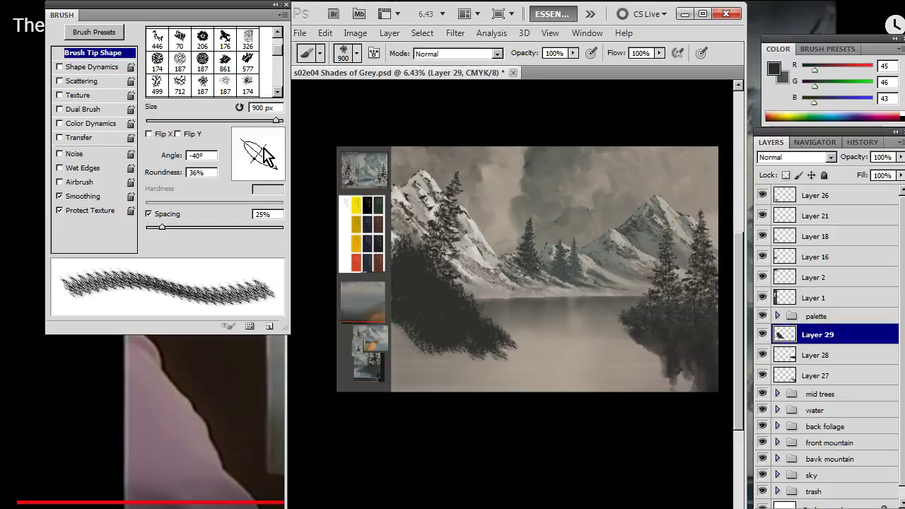
{"action": "mouse_move", "coordinate": [263, 151]}
{"action": "left_mouse_down"}
{"action": "mouse_move", "coordinate": [275, 152]}
{"action": "mouse_move", "coordinate": [269, 166]}
{"action": "mouse_move", "coordinate": [279, 146]}
{"action": "left_mouse_up"}
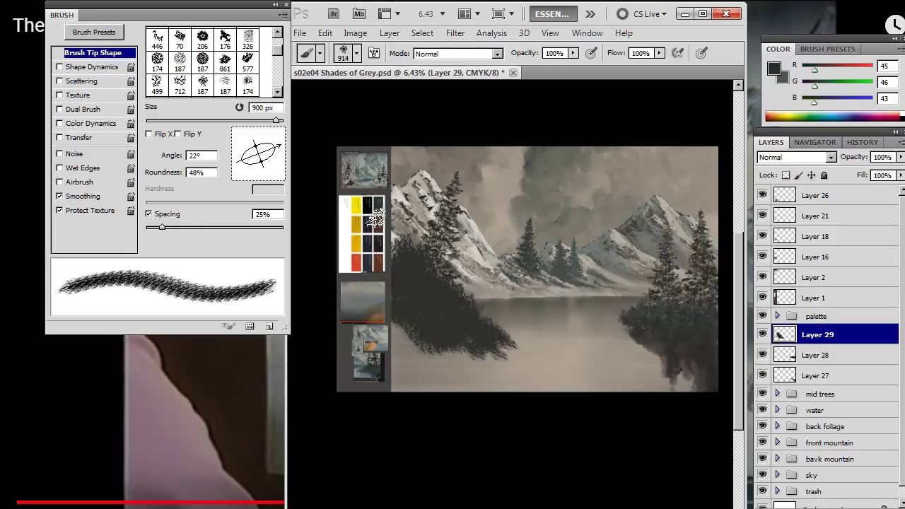
{"action": "mouse_move", "coordinate": [506, 330]}
{"action": "left_mouse_down"}
{"action": "mouse_move", "coordinate": [463, 337]}
{"action": "mouse_move", "coordinate": [460, 325]}
{"action": "mouse_move", "coordinate": [485, 345]}
{"action": "mouse_move", "coordinate": [459, 340]}
{"action": "mouse_move", "coordinate": [479, 325]}
{"action": "mouse_move", "coordinate": [478, 352]}
{"action": "mouse_move", "coordinate": [420, 337]}
{"action": "mouse_move", "coordinate": [460, 362]}
{"action": "mouse_move", "coordinate": [508, 359]}
{"action": "mouse_move", "coordinate": [519, 374]}
{"action": "mouse_move", "coordinate": [562, 386]}
{"action": "mouse_move", "coordinate": [503, 352]}
{"action": "mouse_move", "coordinate": [563, 390]}
{"action": "left_mouse_up"}
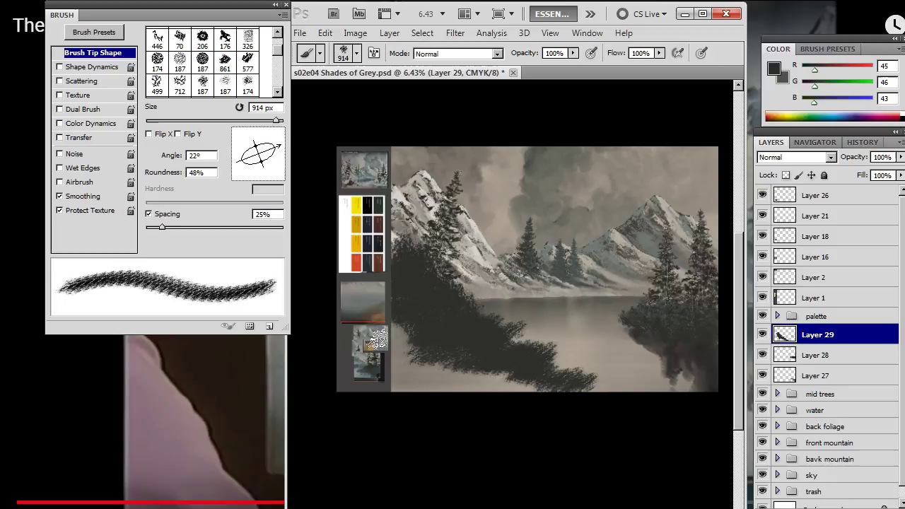
Set the foreground colour to RGB 78, 84, 80, group Layers 27 and 28 together, and place Layer 29 in its own group
{"action": "left_click", "coordinate": [401, 286], "text": "alt"}
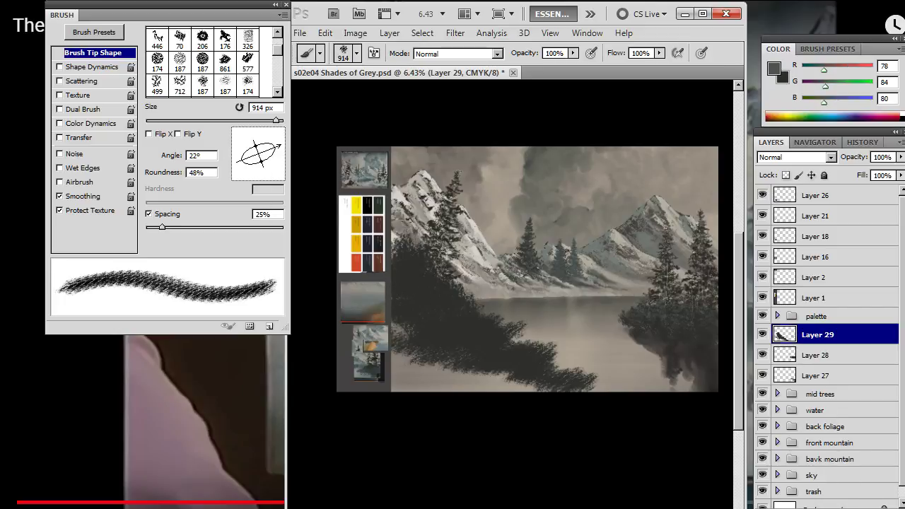
{"action": "left_click", "coordinate": [813, 374]}
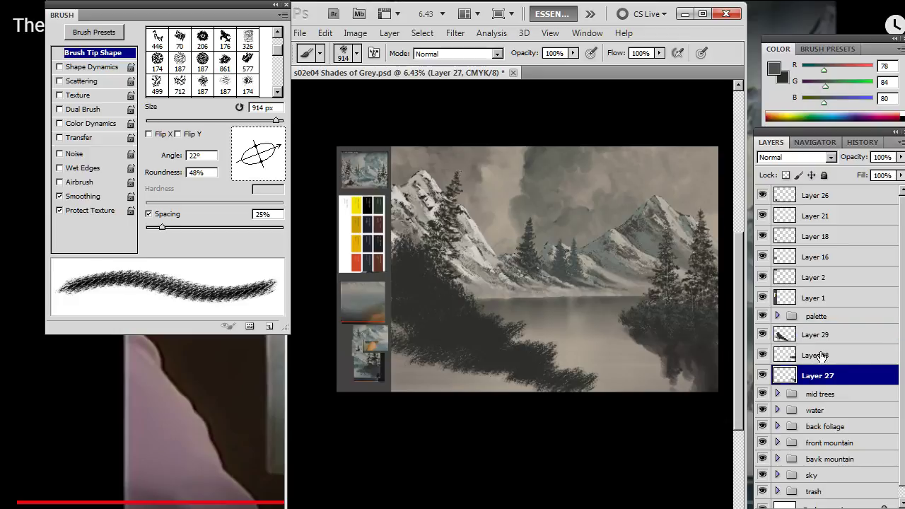
{"action": "left_click", "coordinate": [814, 355], "text": "shift"}
{"action": "key", "text": "ctrl+g"}
{"action": "left_click", "coordinate": [776, 354]}
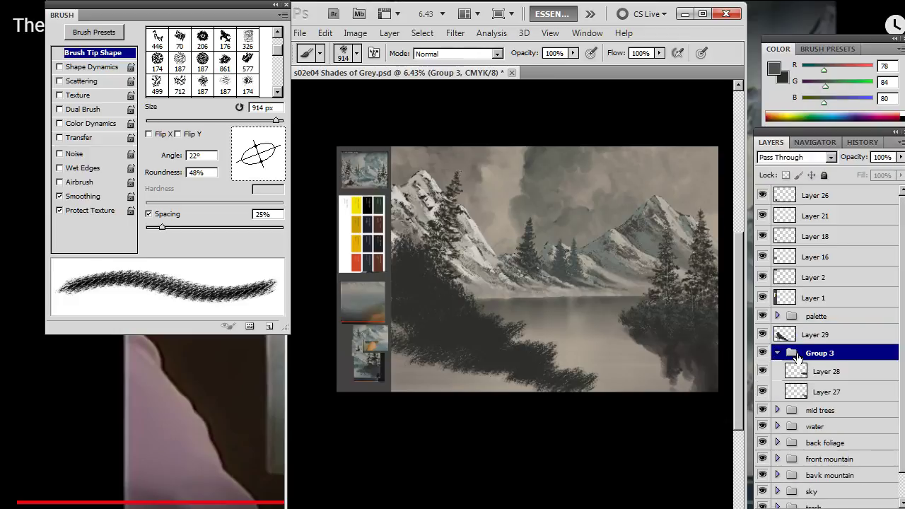
{"action": "left_click", "coordinate": [808, 334]}
{"action": "key", "text": "ctrl+g"}
{"action": "left_click", "coordinate": [777, 332]}
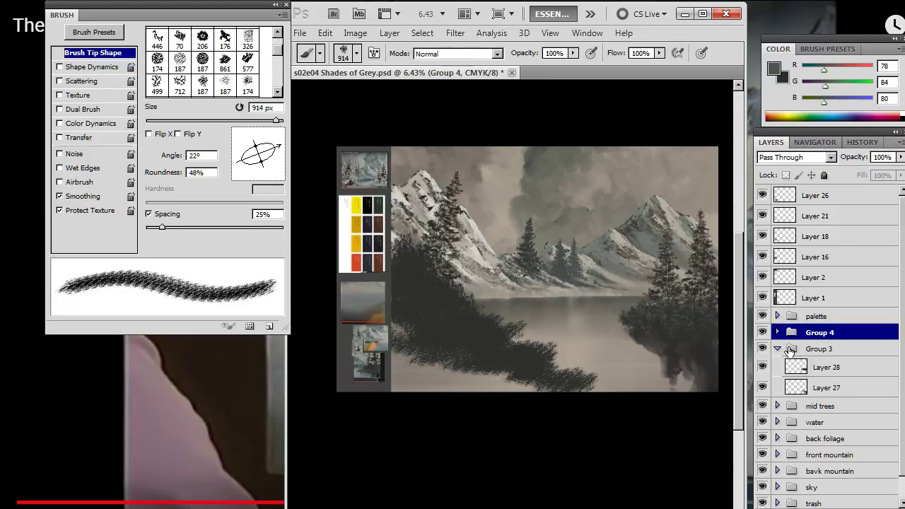
{"action": "left_click", "coordinate": [778, 332]}
Add a new layer above Layer 29 and shape the brush to 963 px, 70° angle and 72% roundness
{"action": "left_click", "coordinate": [828, 350]}
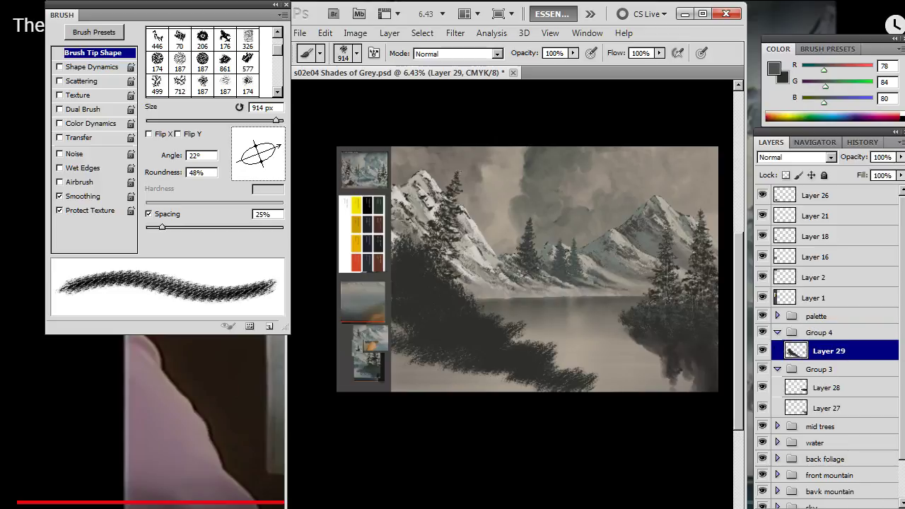
{"action": "key", "text": "ctrl+alt+shift+n"}
{"action": "key", "text": "bracketright"}
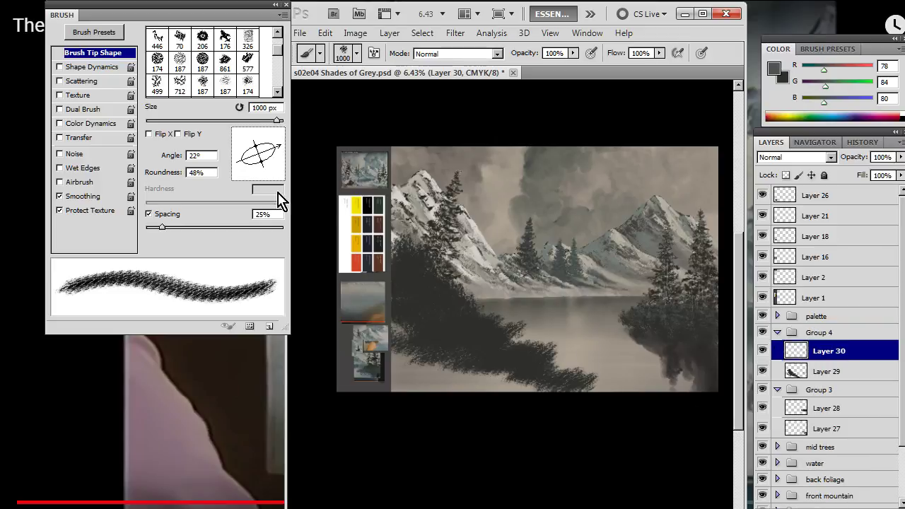
{"action": "mouse_move", "coordinate": [267, 168]}
{"action": "left_mouse_down"}
{"action": "mouse_move", "coordinate": [276, 163]}
{"action": "mouse_move", "coordinate": [254, 145]}
{"action": "mouse_move", "coordinate": [277, 138]}
{"action": "mouse_move", "coordinate": [264, 140]}
{"action": "mouse_move", "coordinate": [268, 160]}
{"action": "left_mouse_up"}
Select Layer 29 and nudge the dark left-shore bushes slightly to the right
{"action": "key", "text": "v"}
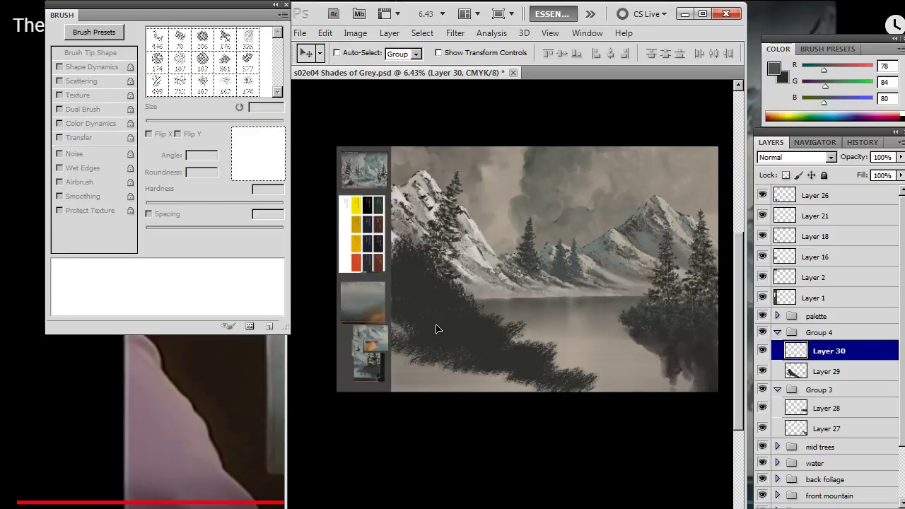
{"action": "left_click", "coordinate": [827, 372]}
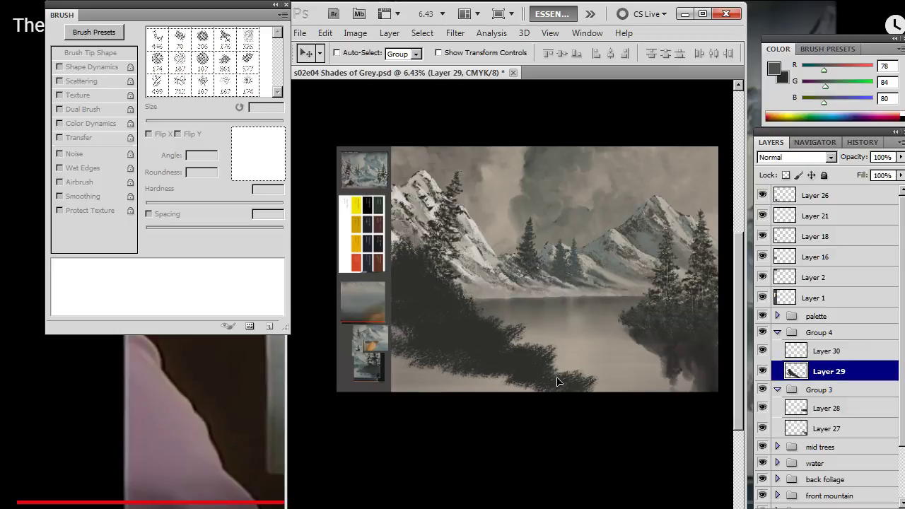
{"action": "left_click_drag", "start_coordinate": [558, 379], "coordinate": [569, 379]}
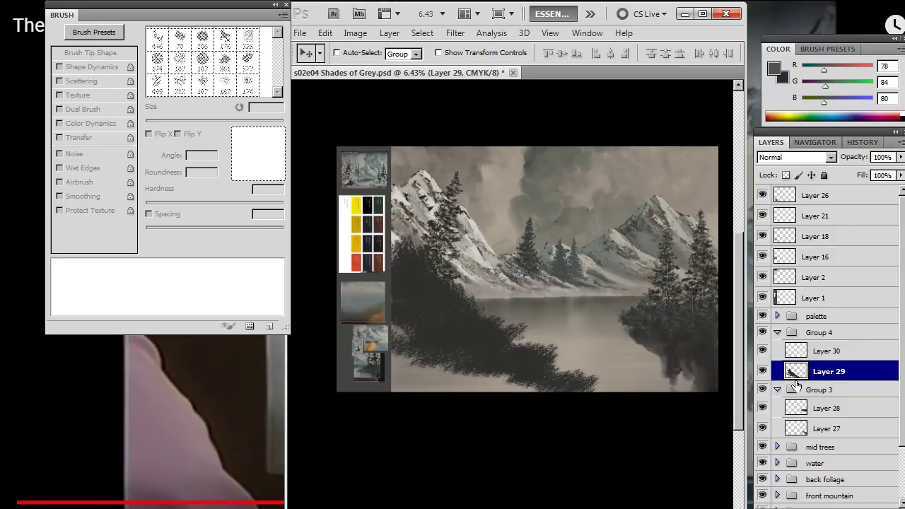
{"action": "key", "text": "l"}
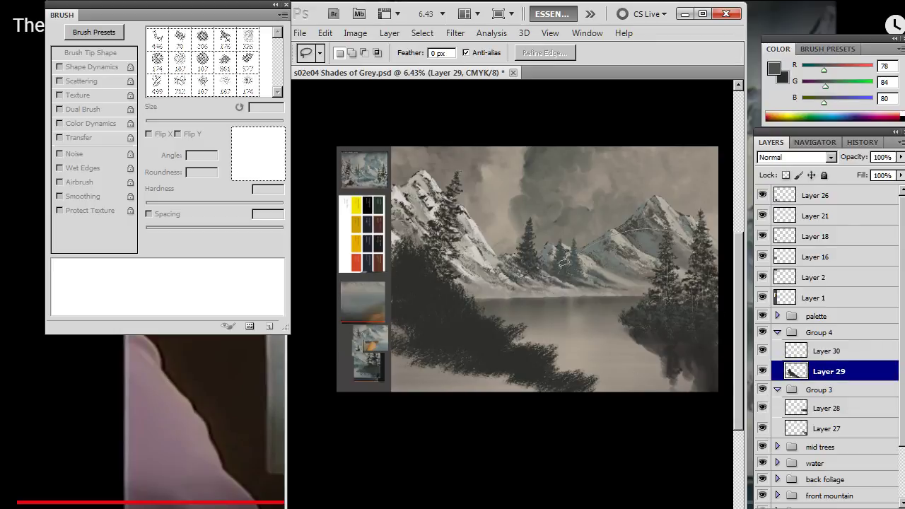
{"action": "left_click_drag", "start_coordinate": [696, 268], "coordinate": [599, 417]}
{"action": "key", "text": "ctrl+d"}
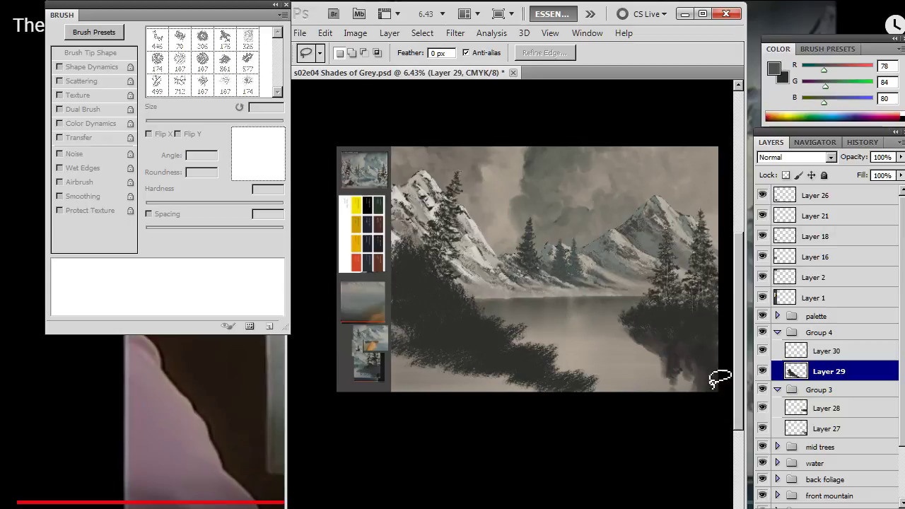
Add a new layer above Layer 28 in Group 3, and toggle the left-shore bushes' visibility to compare the painting without them
{"action": "left_click", "coordinate": [815, 410]}
{"action": "key", "text": "ctrl+shift+alt+n"}
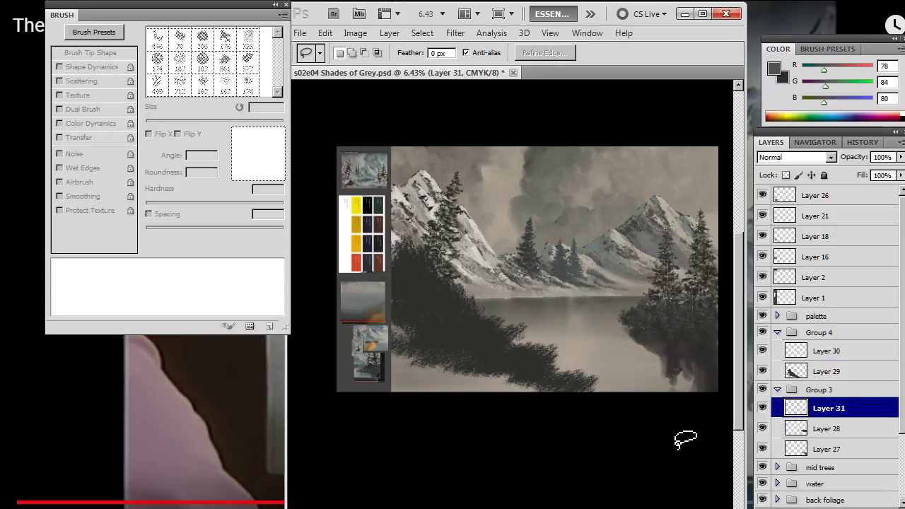
{"action": "left_click", "coordinate": [763, 372]}
{"action": "left_click", "coordinate": [763, 371]}
{"action": "left_click", "coordinate": [762, 351]}
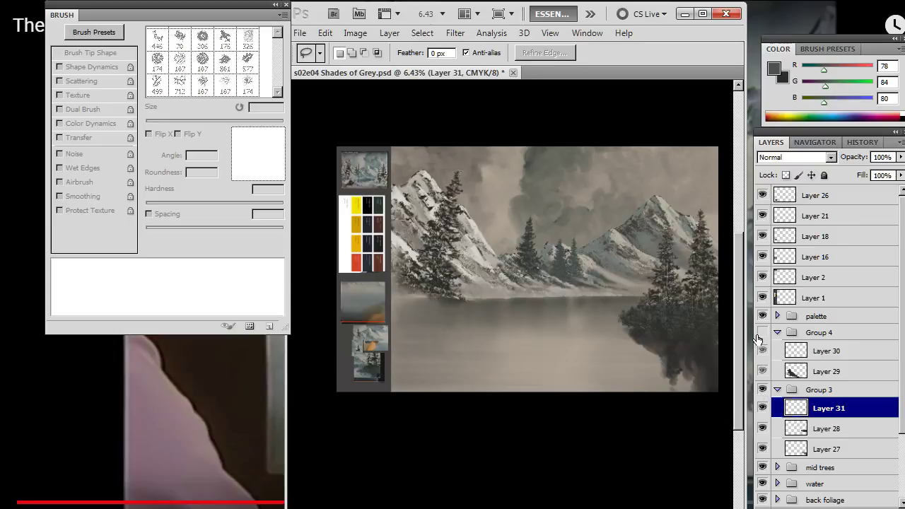
{"action": "left_click", "coordinate": [762, 350]}
Paint grey RGB 78, 84, 80 highlights over the left-shore bushes on Layer 30 with the 963 px brush
{"action": "left_click", "coordinate": [773, 359]}
{"action": "key", "text": "b"}
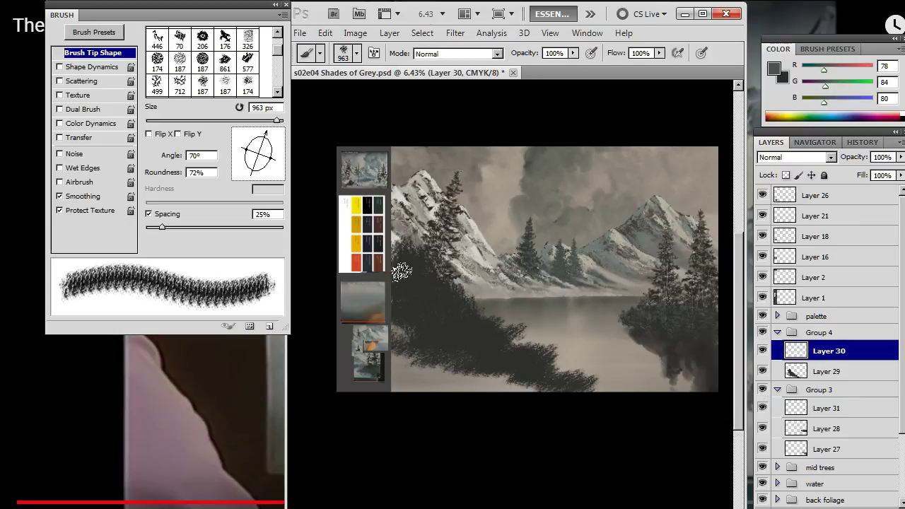
{"action": "mouse_move", "coordinate": [417, 258]}
{"action": "left_mouse_down"}
{"action": "mouse_move", "coordinate": [404, 302]}
{"action": "mouse_move", "coordinate": [428, 292]}
{"action": "mouse_move", "coordinate": [444, 315]}
{"action": "mouse_move", "coordinate": [424, 318]}
{"action": "mouse_move", "coordinate": [458, 313]}
{"action": "mouse_move", "coordinate": [475, 332]}
{"action": "mouse_move", "coordinate": [494, 329]}
{"action": "mouse_move", "coordinate": [470, 335]}
{"action": "mouse_move", "coordinate": [573, 380]}
{"action": "left_mouse_up"}
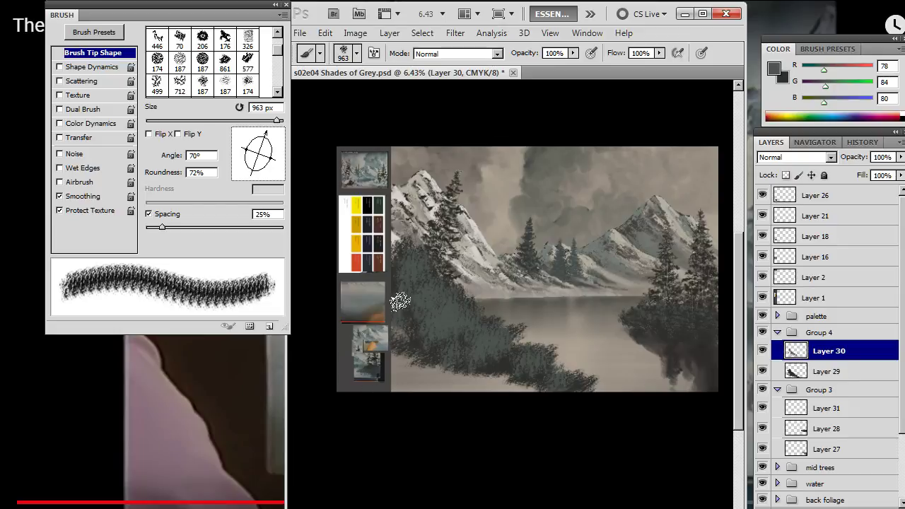
Break up the left-shore highlights with the Eraser at -7°, soften them at 30% opacity and 85°, and check the reference video
{"action": "key", "text": "e"}
{"action": "left_click_drag", "start_coordinate": [260, 176], "coordinate": [284, 156]}
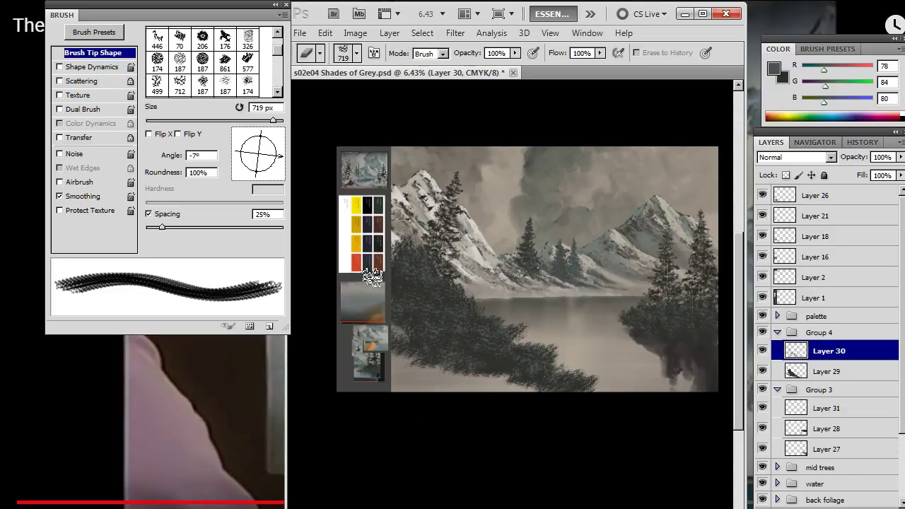
{"action": "key", "text": "3"}
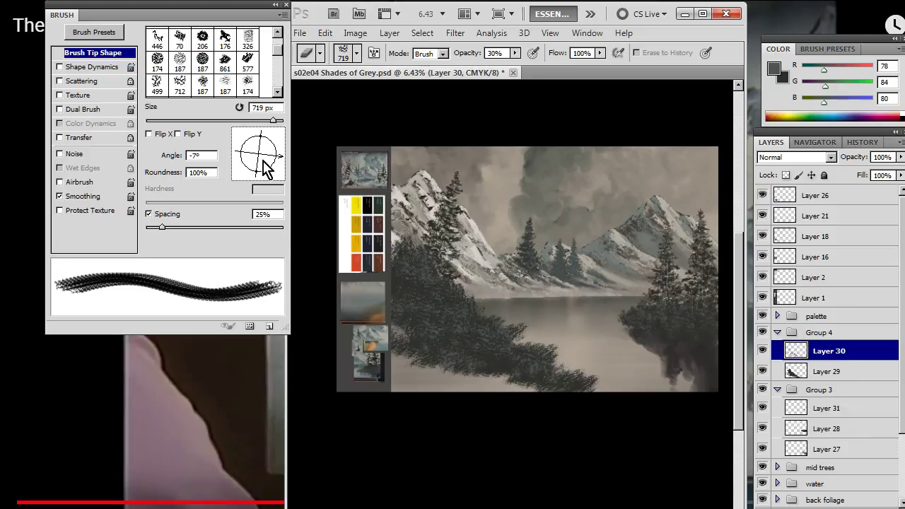
{"action": "mouse_move", "coordinate": [262, 167]}
{"action": "left_mouse_down"}
{"action": "mouse_move", "coordinate": [281, 152]}
{"action": "mouse_move", "coordinate": [259, 134]}
{"action": "left_mouse_up"}
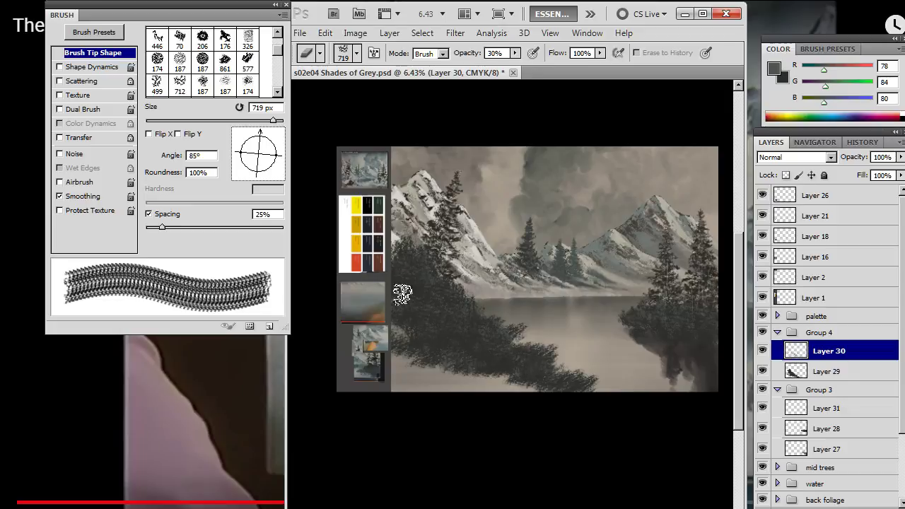
{"action": "key", "text": "alt+Tab"}
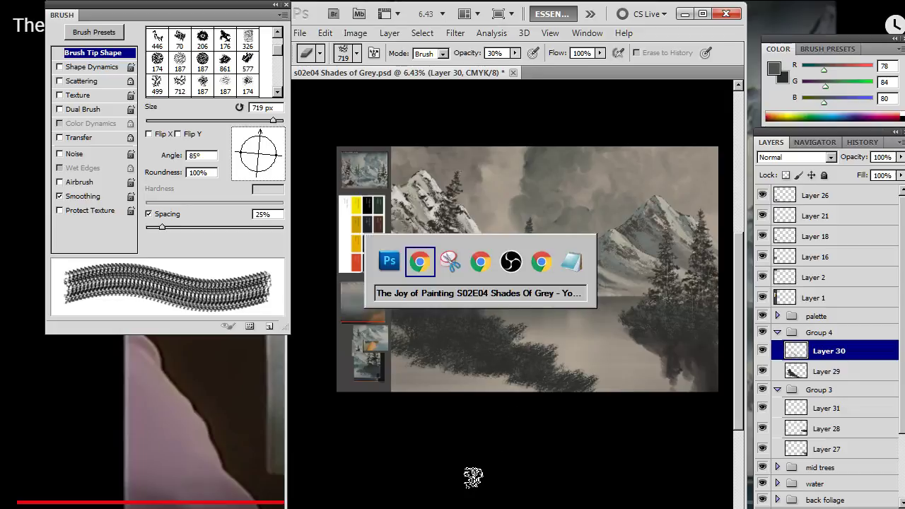
{"action": "key", "text": "alt+Tab"}
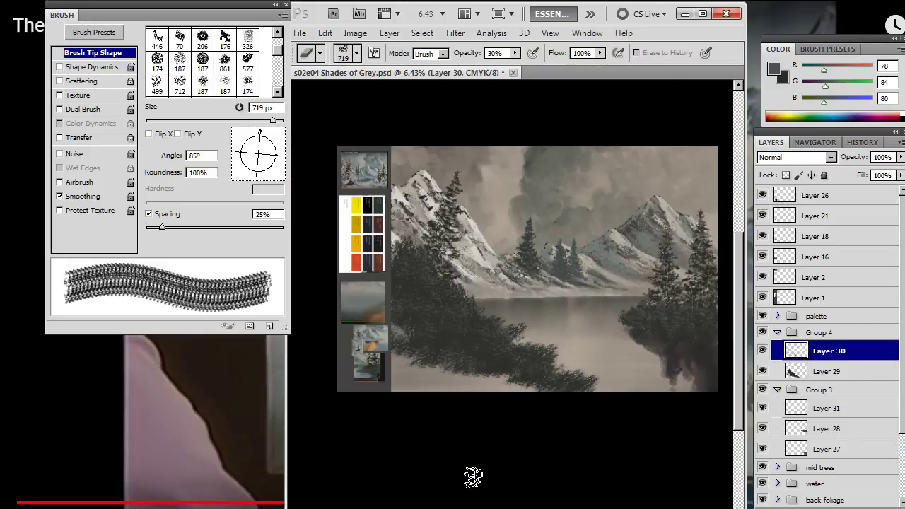
Toggle the visibility of Layers 28 and 27 to locate the right-shore reflection, and select Layer 27 for smudging
{"action": "mouse_move", "coordinate": [675, 292]}
{"action": "left_mouse_down"}
{"action": "mouse_move", "coordinate": [587, 283]}
{"action": "mouse_move", "coordinate": [565, 263]}
{"action": "left_mouse_up"}
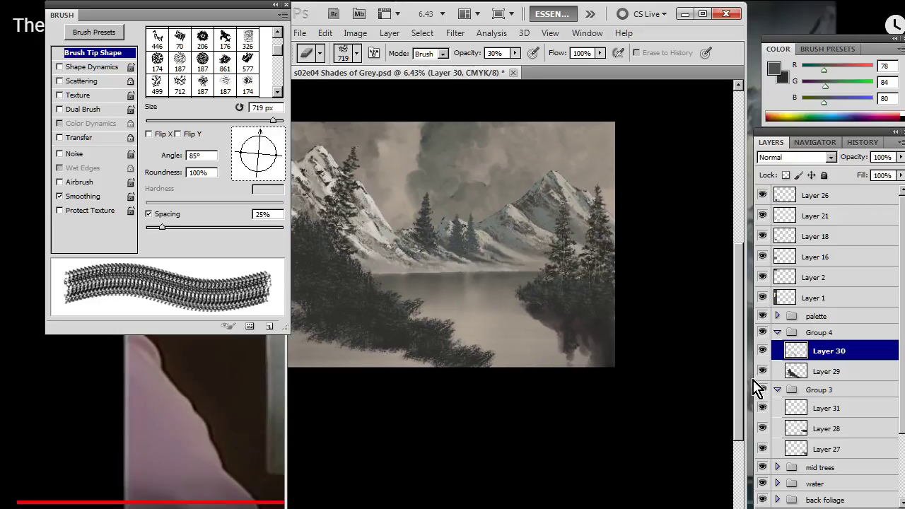
{"action": "left_click", "coordinate": [762, 429]}
{"action": "left_click", "coordinate": [762, 428]}
{"action": "left_click", "coordinate": [762, 429]}
{"action": "left_click", "coordinate": [763, 450]}
{"action": "left_click", "coordinate": [830, 450]}
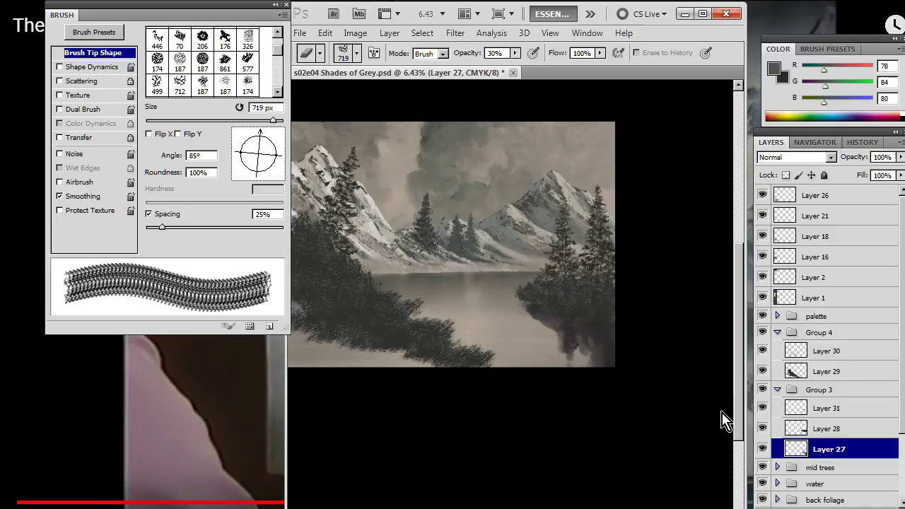
{"action": "key", "text": "r"}
{"action": "scroll", "coordinate": [545, 346], "scroll_direction": "right", "scroll_amount": 3}
{"action": "key", "text": "z"}
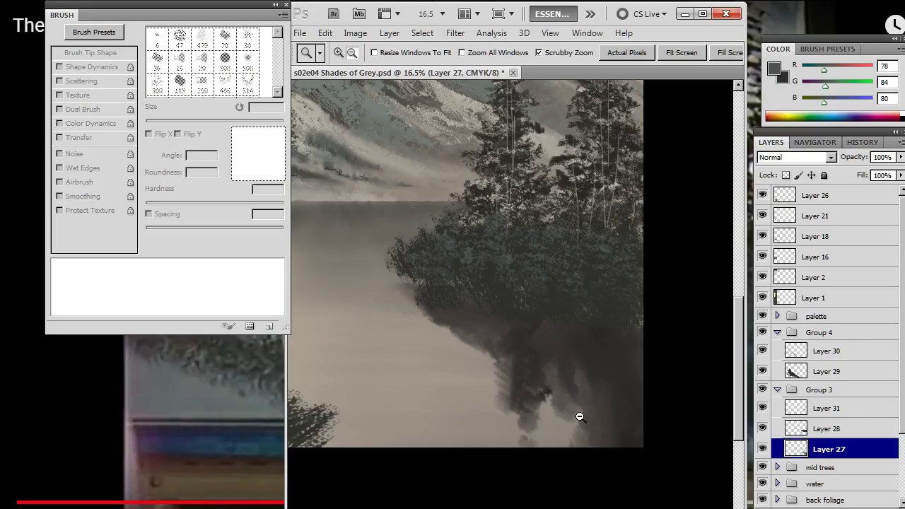
{"action": "left_click", "coordinate": [762, 450]}
{"action": "left_click", "coordinate": [762, 449]}
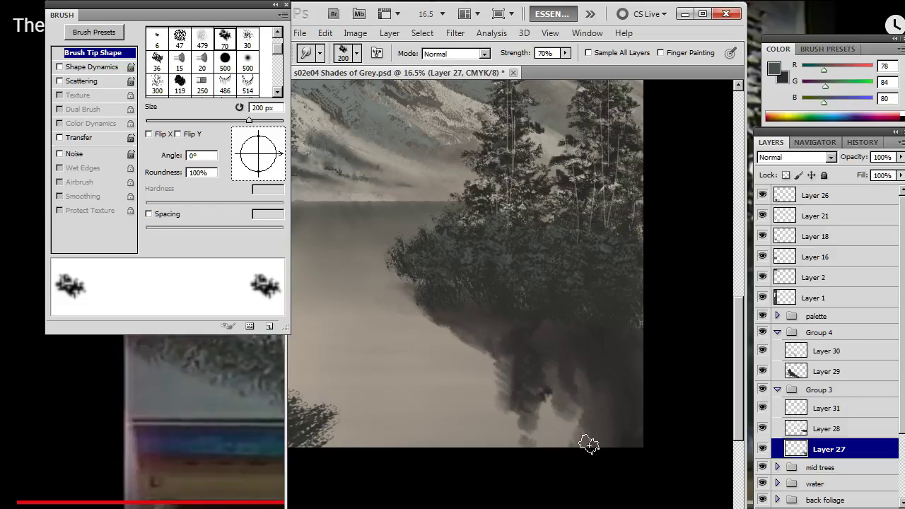
Set the Smudge tool to 56% strength with the 119 brush tip at 403 px, spacing off and a 37° angle
{"action": "key", "text": "5"}
{"action": "key", "text": "6"}
{"action": "key", "text": "bracketright"}
{"action": "right_click", "coordinate": [481, 368]}
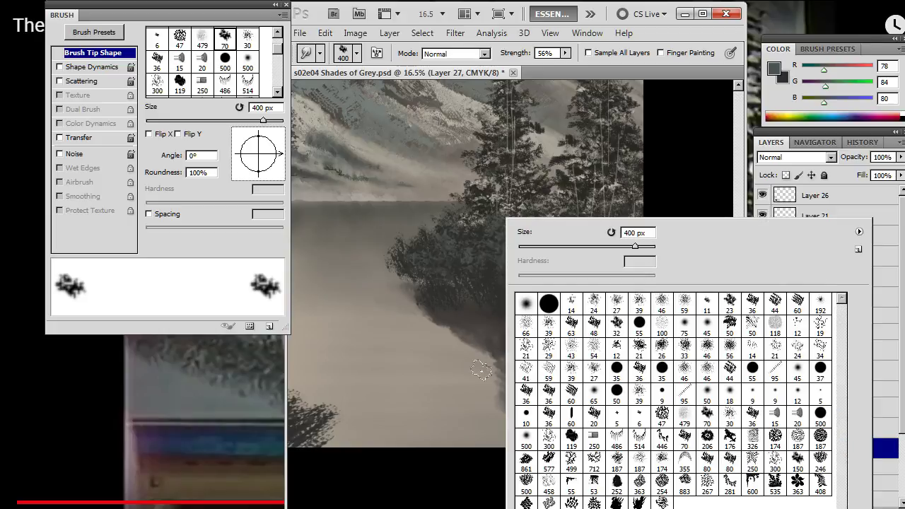
{"action": "left_click", "coordinate": [587, 463]}
{"action": "key", "text": "Return"}
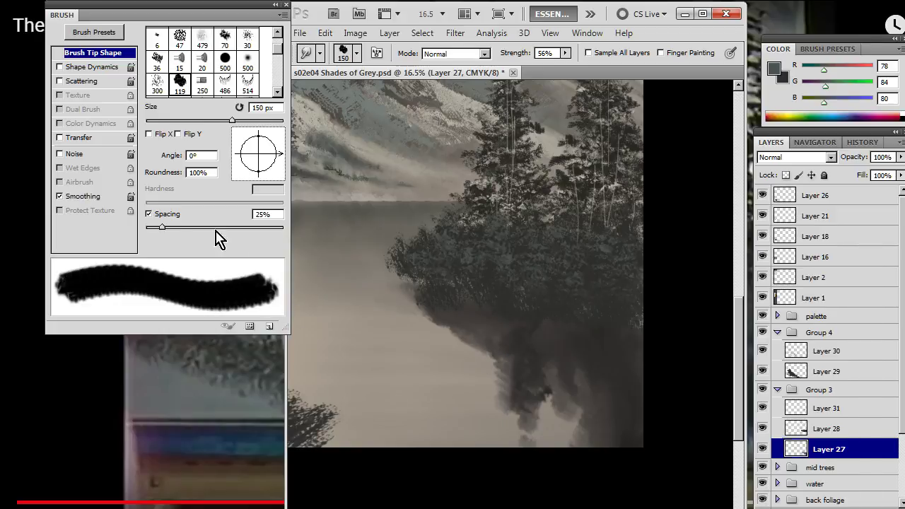
{"action": "left_click", "coordinate": [149, 214]}
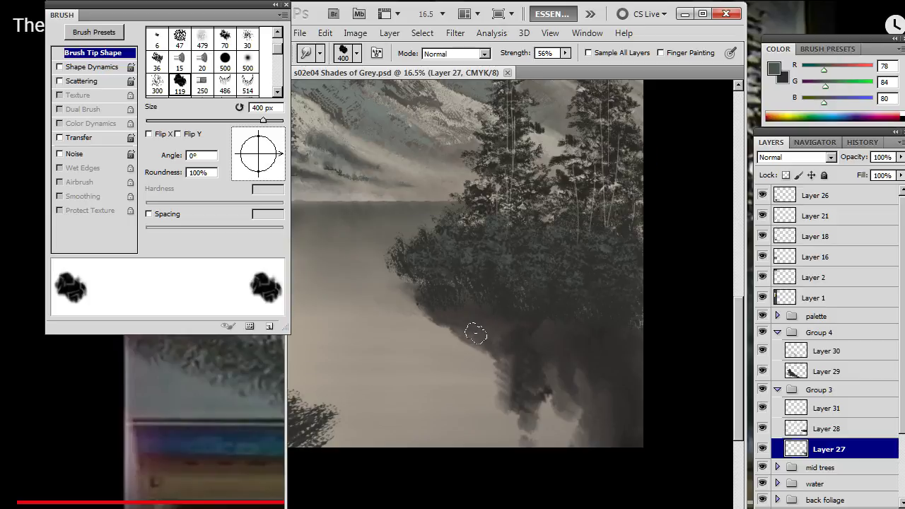
{"action": "left_click_drag", "start_coordinate": [282, 152], "coordinate": [282, 145]}
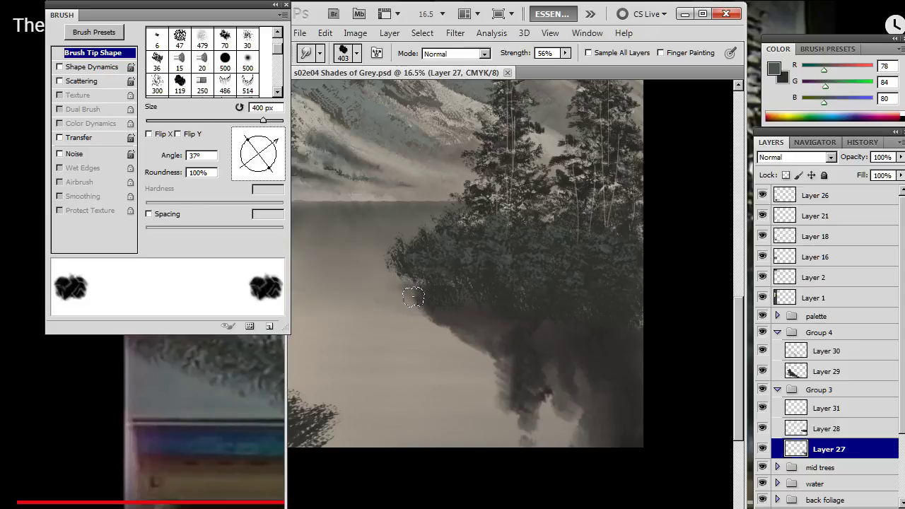
Smudge the dark right-shore reflection on Layer 27 down into the water as soft vertical streaks
{"action": "mouse_move", "coordinate": [413, 292]}
{"action": "left_mouse_down"}
{"action": "mouse_move", "coordinate": [413, 337]}
{"action": "mouse_move", "coordinate": [432, 300]}
{"action": "mouse_move", "coordinate": [465, 342]}
{"action": "mouse_move", "coordinate": [463, 314]}
{"action": "mouse_move", "coordinate": [492, 339]}
{"action": "left_mouse_up"}
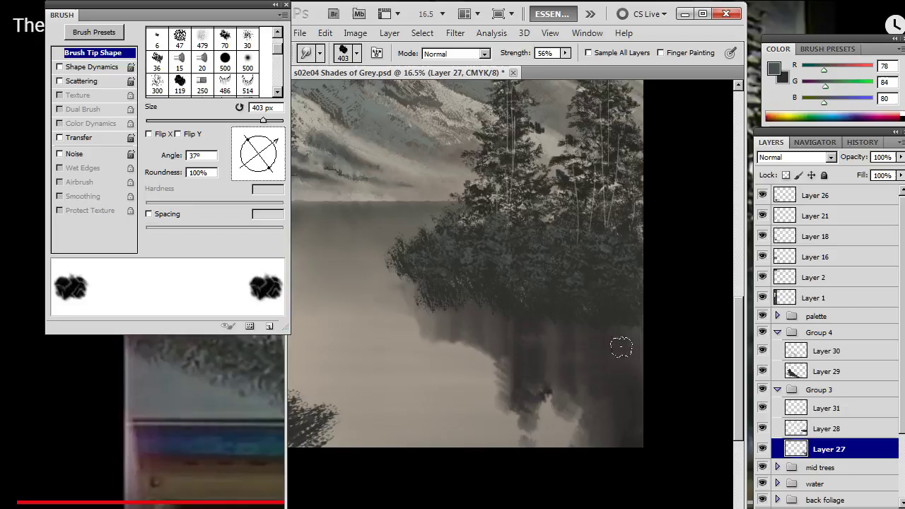
{"action": "left_click_drag", "start_coordinate": [518, 387], "coordinate": [500, 456]}
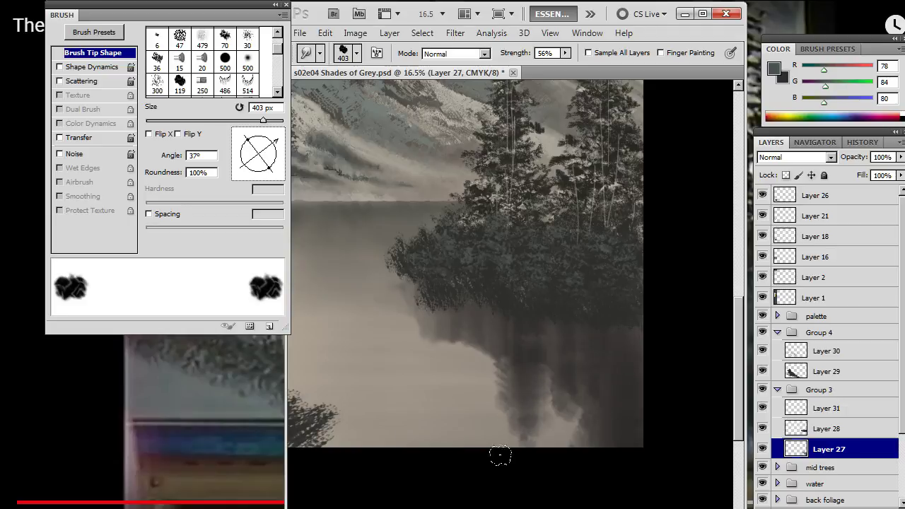
{"action": "left_click_drag", "start_coordinate": [556, 404], "coordinate": [554, 423]}
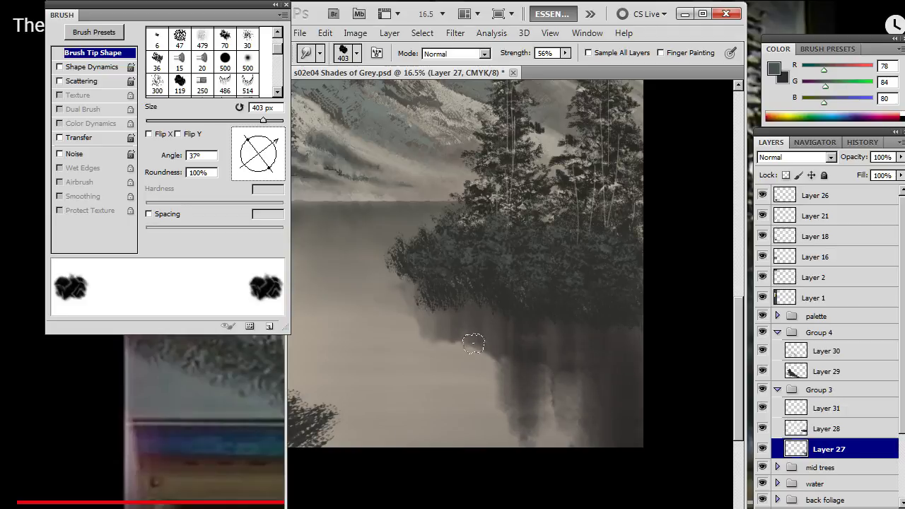
{"action": "mouse_move", "coordinate": [493, 355]}
{"action": "left_mouse_down"}
{"action": "mouse_move", "coordinate": [477, 340]}
{"action": "mouse_move", "coordinate": [428, 375]}
{"action": "left_mouse_up"}
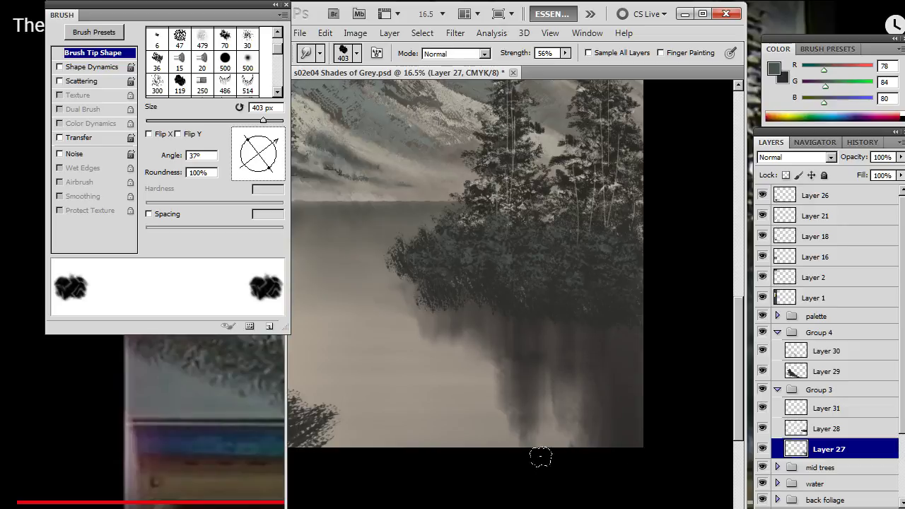
{"action": "key", "text": "z"}
{"action": "left_click", "coordinate": [502, 389], "text": "alt"}
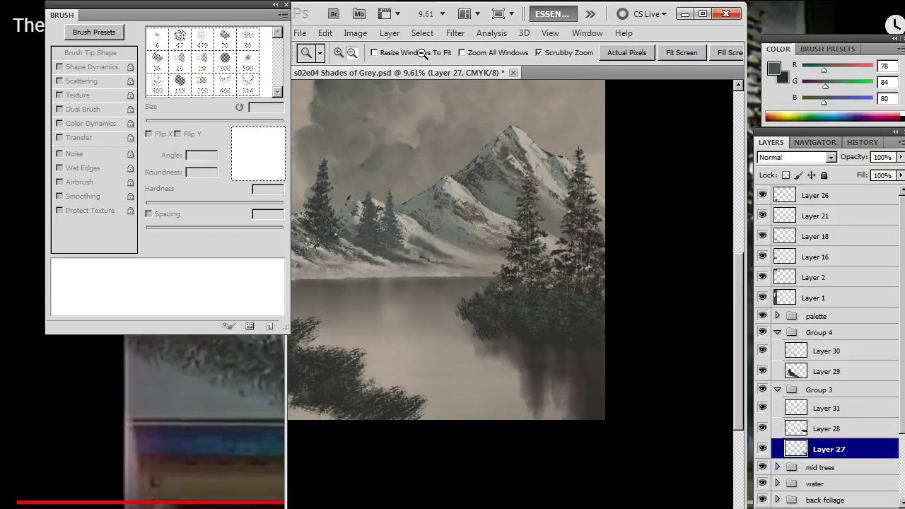
Soften the right-shore reflection on Layer 27 with a Gaussian Blur, adjusting the radius
{"action": "left_click", "coordinate": [455, 33]}
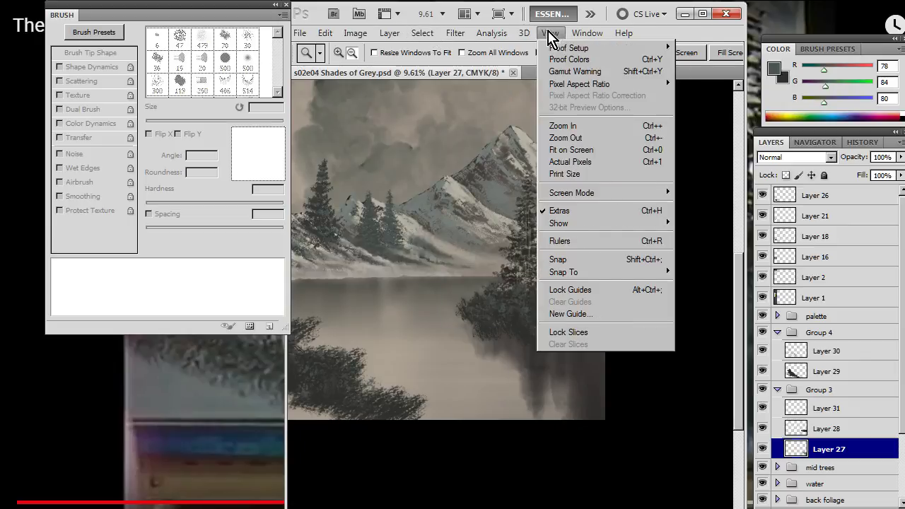
{"action": "mouse_move", "coordinate": [458, 33]}
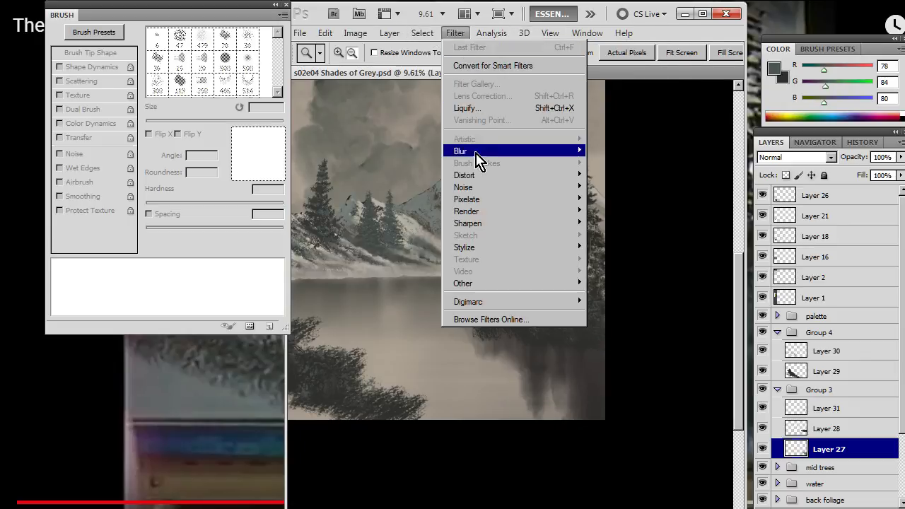
{"action": "mouse_move", "coordinate": [474, 155]}
{"action": "left_click", "coordinate": [416, 199]}
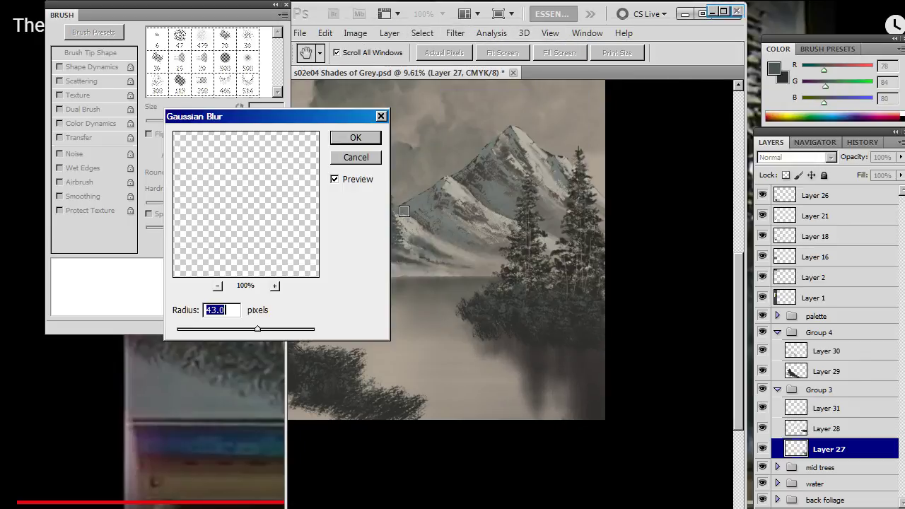
{"action": "left_click_drag", "start_coordinate": [220, 326], "coordinate": [211, 334]}
{"action": "key", "text": "Return"}
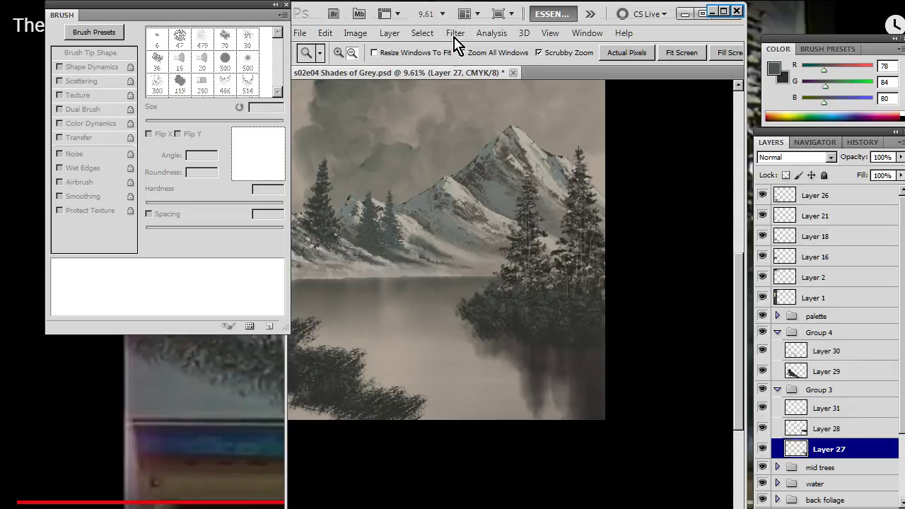
{"action": "left_click", "coordinate": [455, 33]}
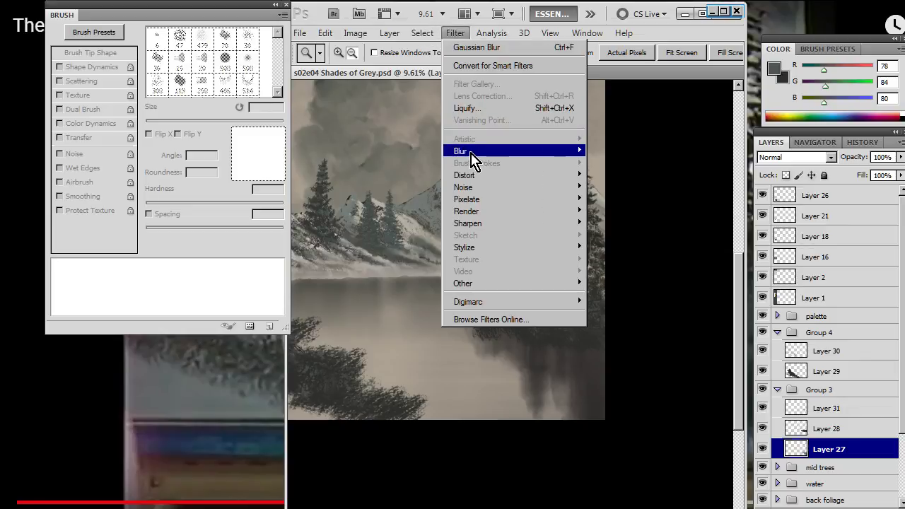
{"action": "mouse_move", "coordinate": [472, 157]}
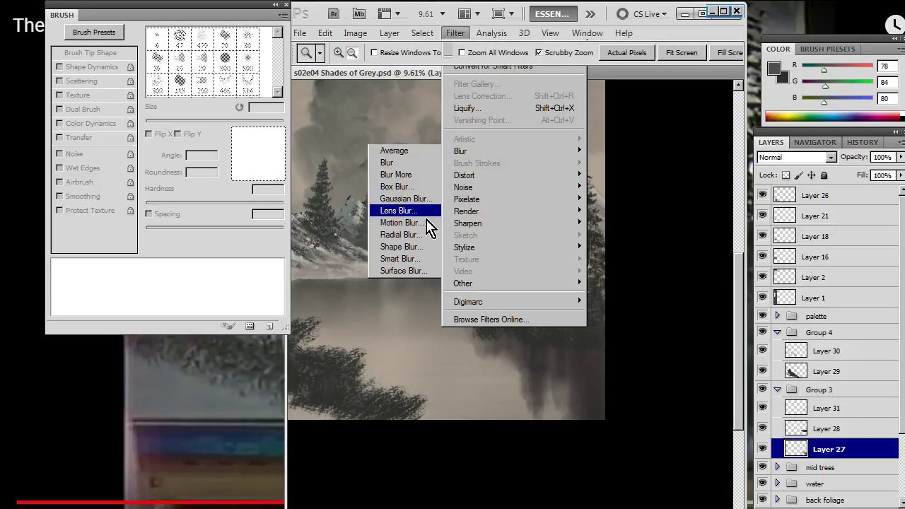
{"action": "left_click", "coordinate": [399, 210]}
{"action": "key", "text": "Escape"}
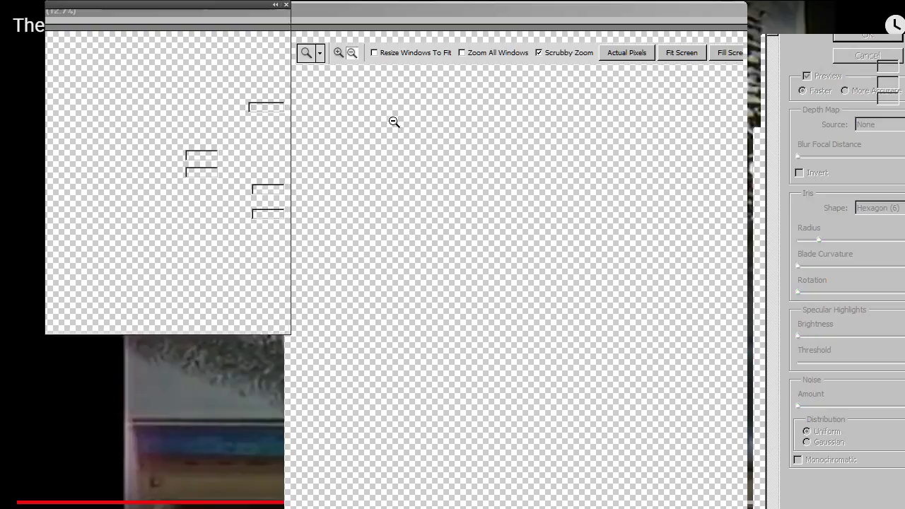
Apply a Motion Blur to the right-shore reflection on Layer 27, adjusting its angle and increasing the distance above 29 pixels
{"action": "left_click", "coordinate": [453, 41]}
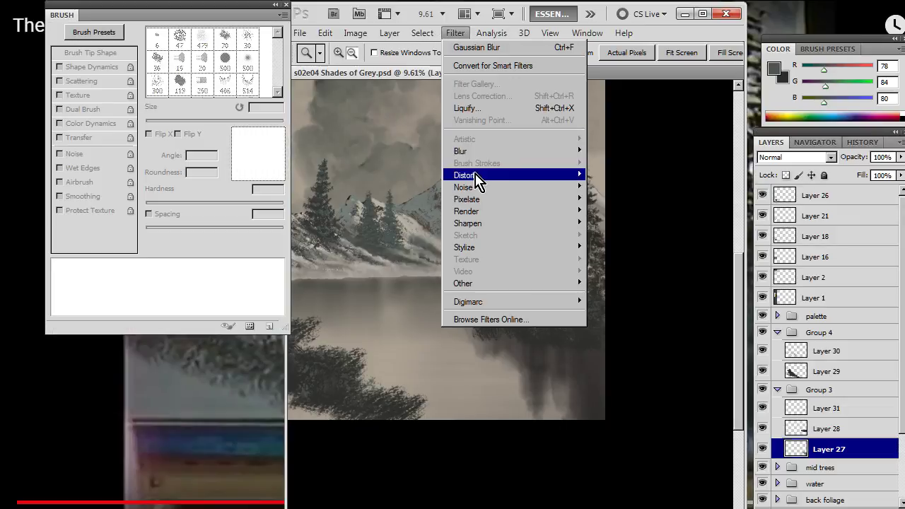
{"action": "mouse_move", "coordinate": [453, 152]}
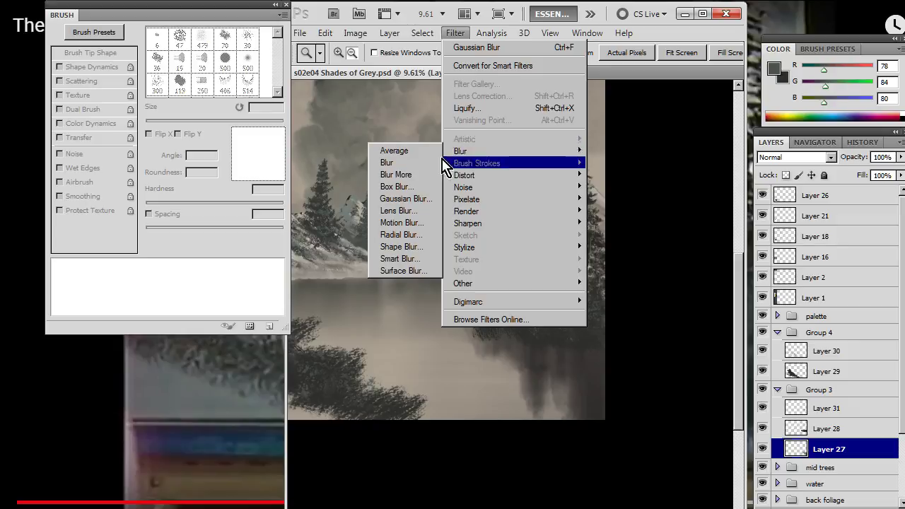
{"action": "left_click", "coordinate": [406, 223]}
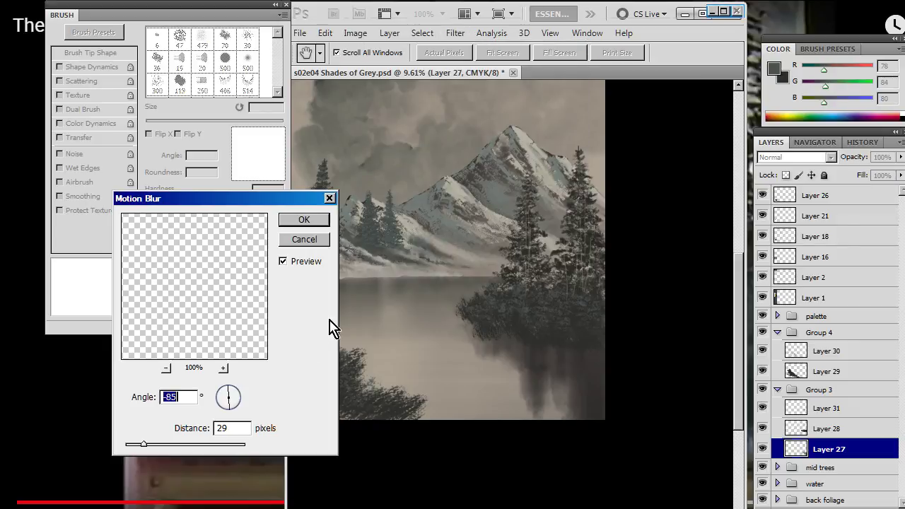
{"action": "left_click", "coordinate": [219, 403]}
{"action": "left_click", "coordinate": [215, 401]}
{"action": "left_click_drag", "start_coordinate": [144, 445], "coordinate": [170, 449]}
{"action": "key", "text": "Return"}
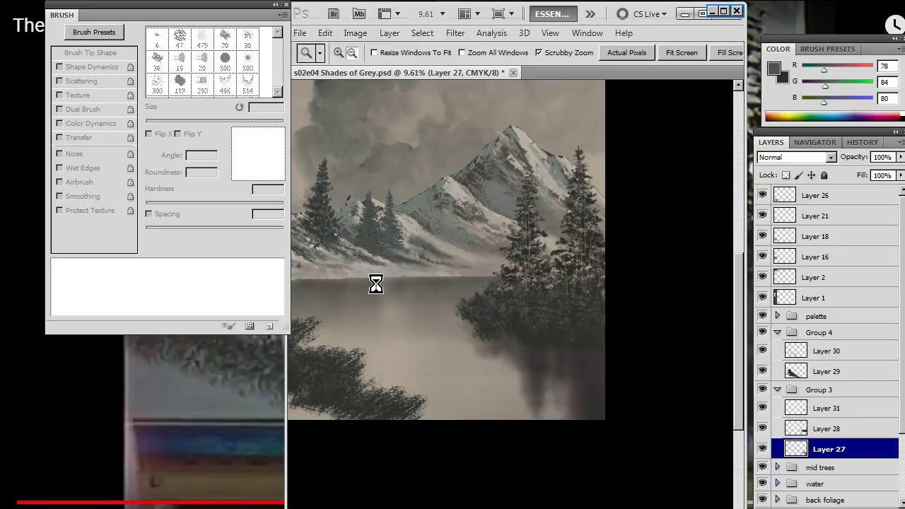
{"action": "key", "text": "r"}
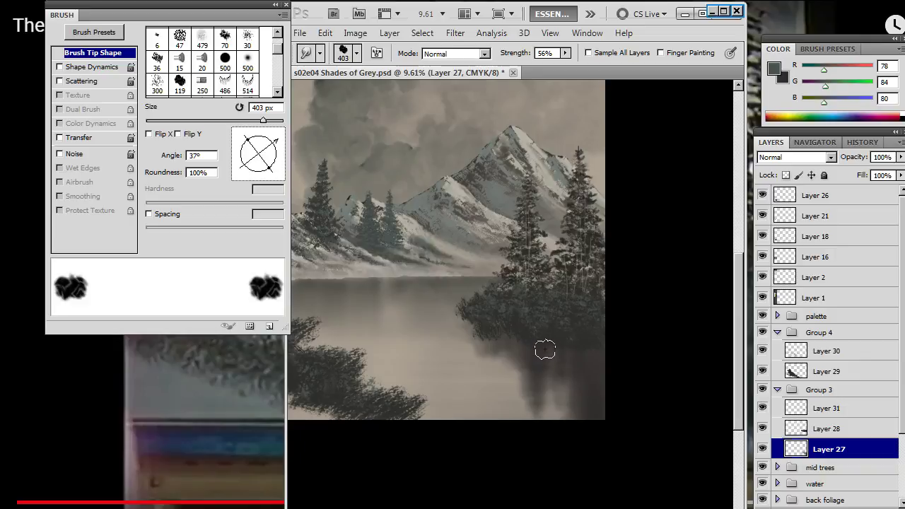
{"action": "key", "text": "z"}
{"action": "left_click_drag", "start_coordinate": [493, 368], "coordinate": [443, 436]}
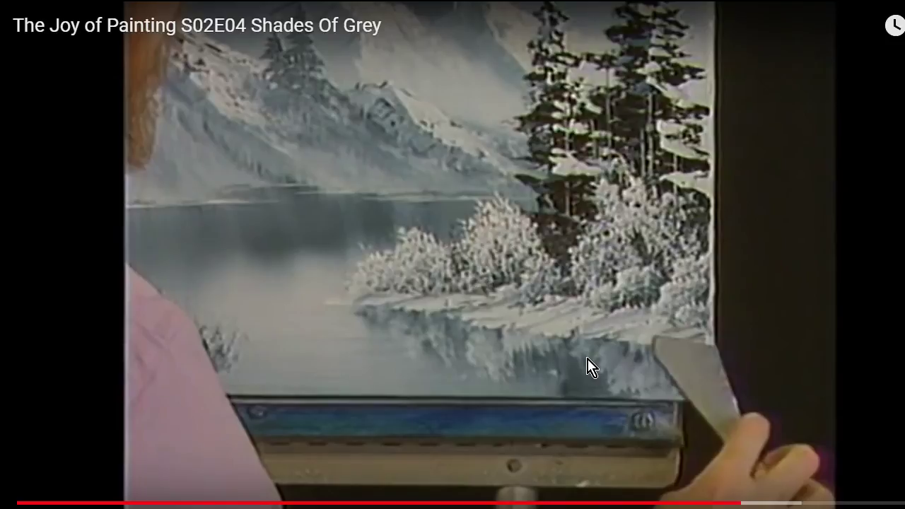
Switch to Photoshop, paste the snipped reference of the snowy shore bushes as a new layer, and move it under the palette swatches
{"action": "key", "text": "alt+Tab"}
{"action": "key", "text": "alt+Tab"}
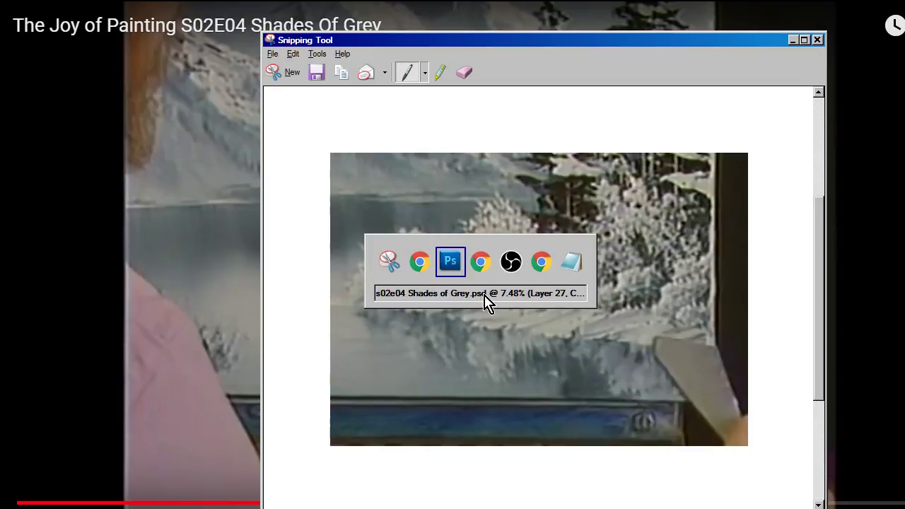
{"action": "left_click", "coordinate": [818, 201]}
{"action": "left_click_drag", "start_coordinate": [448, 319], "coordinate": [696, 382]}
{"action": "key", "text": "ctrl+v"}
{"action": "key", "text": "v"}
{"action": "left_click_drag", "start_coordinate": [568, 379], "coordinate": [461, 397]}
Sample the light grey RGB 148, 148, 146 from the snowy bushes in the pasted reference
{"action": "key", "text": "z"}
{"action": "mouse_move", "coordinate": [418, 350]}
{"action": "left_mouse_down"}
{"action": "mouse_move", "coordinate": [595, 359]}
{"action": "mouse_move", "coordinate": [487, 384]}
{"action": "mouse_move", "coordinate": [501, 398]}
{"action": "left_mouse_up"}
{"action": "key", "text": "b"}
{"action": "mouse_move", "coordinate": [468, 320]}
{"action": "left_mouse_down"}
{"action": "mouse_move", "coordinate": [452, 328]}
{"action": "mouse_move", "coordinate": [508, 327]}
{"action": "left_mouse_up"}
Add a new layer above Layer 31 in Group 3 for the right-shore bushes
{"action": "key", "text": "z"}
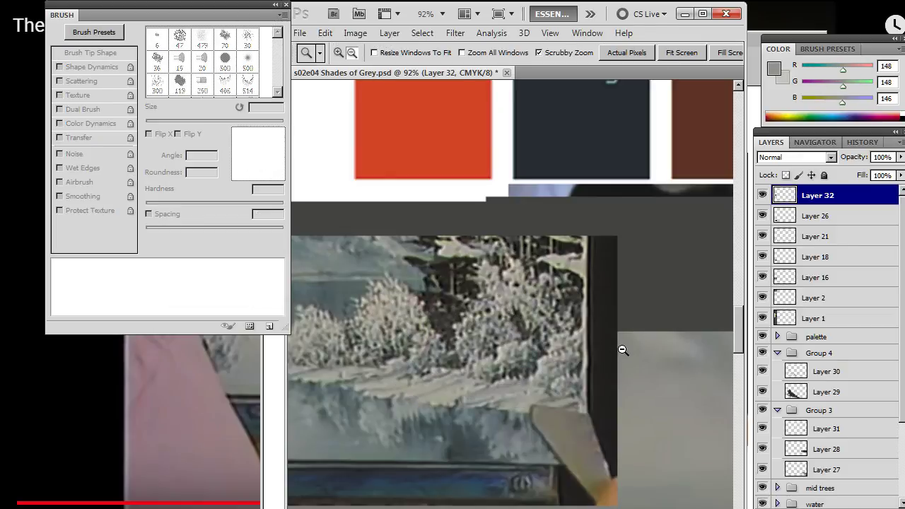
{"action": "left_click_drag", "start_coordinate": [621, 349], "coordinate": [561, 324]}
{"action": "mouse_move", "coordinate": [678, 331]}
{"action": "left_mouse_down"}
{"action": "mouse_move", "coordinate": [606, 308]}
{"action": "mouse_move", "coordinate": [660, 318]}
{"action": "mouse_move", "coordinate": [537, 304]}
{"action": "mouse_move", "coordinate": [440, 258]}
{"action": "left_mouse_up"}
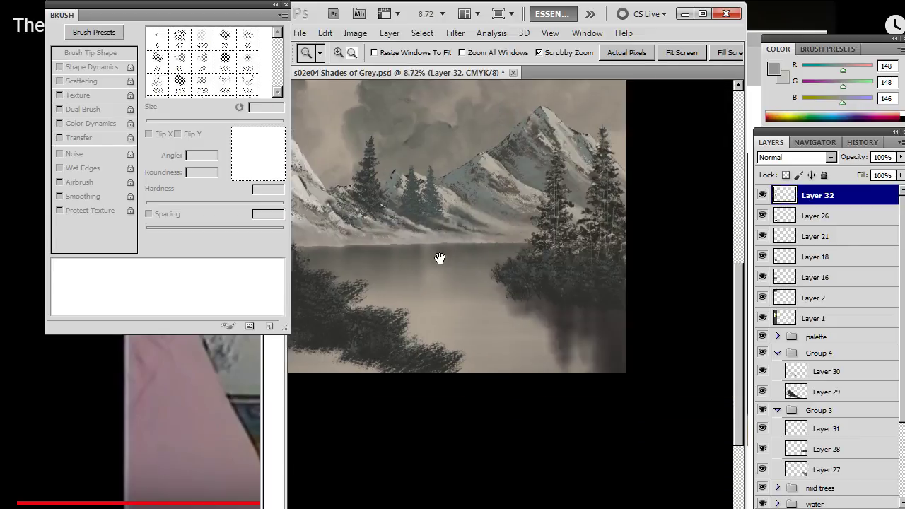
{"action": "left_click_drag", "start_coordinate": [543, 328], "coordinate": [632, 280]}
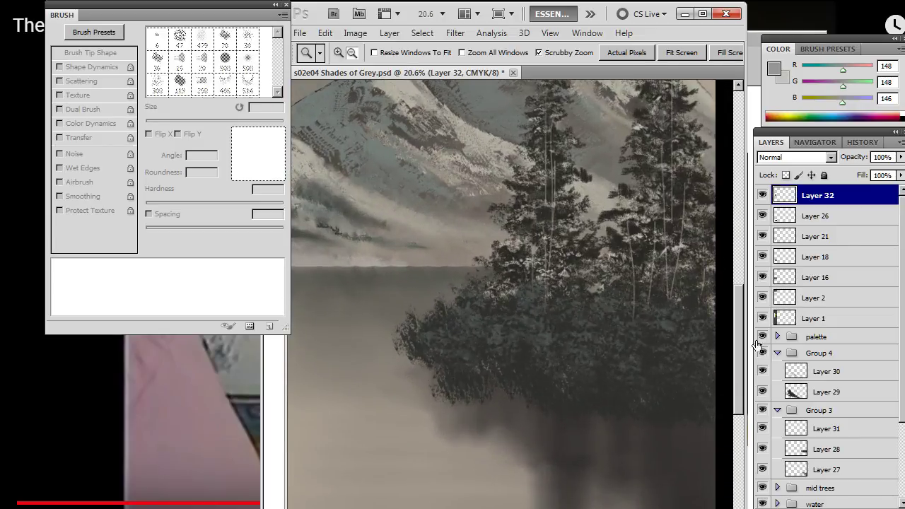
{"action": "left_click", "coordinate": [827, 429]}
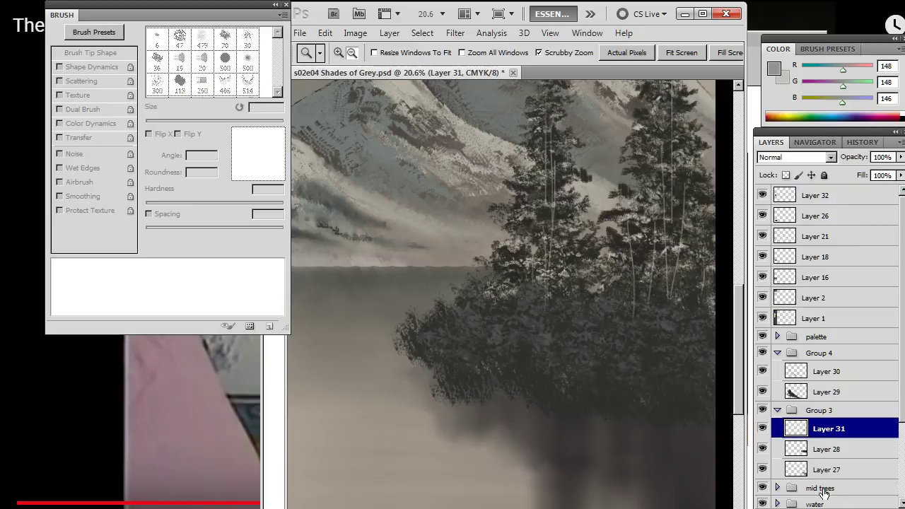
{"action": "key", "text": "ctrl+alt+shift+n"}
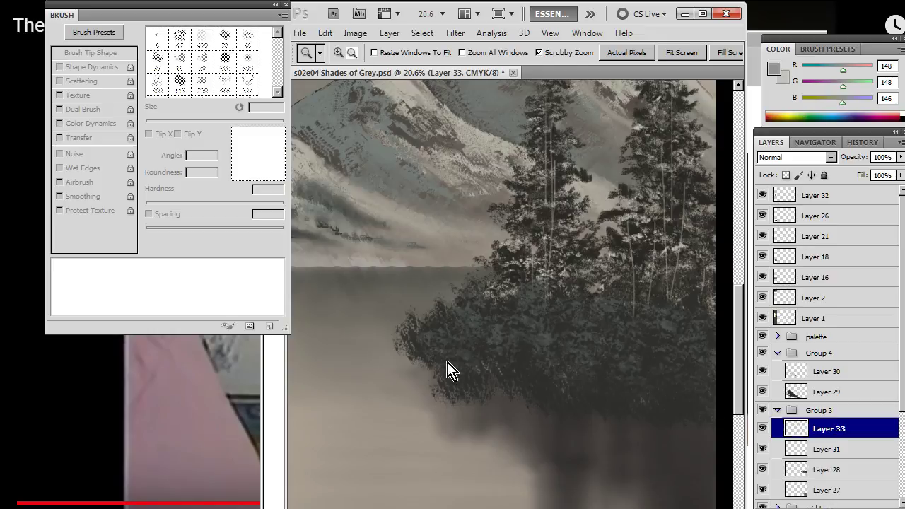
Choose the open-textured 187 px tip for the Brush tool, with a 0° angle and 25% spacing
{"action": "key", "text": "b"}
{"action": "right_click", "coordinate": [469, 316]}
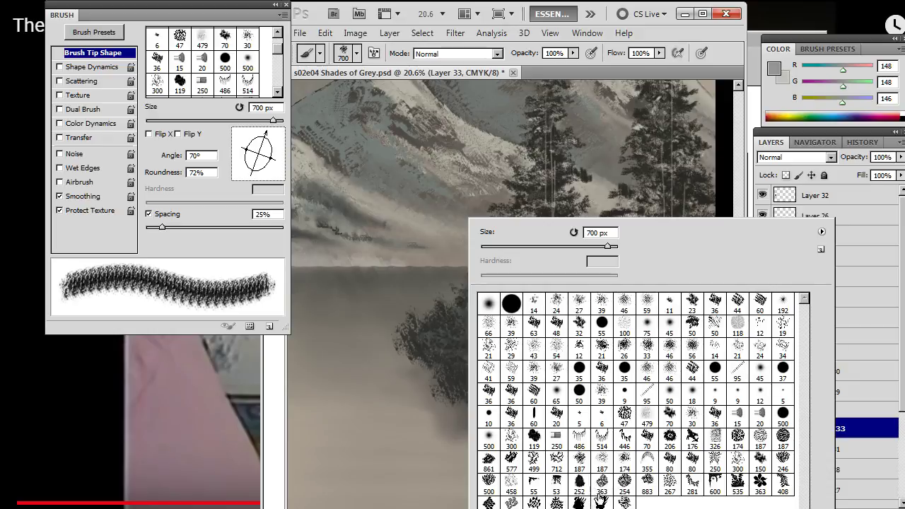
{"action": "left_click", "coordinate": [763, 440]}
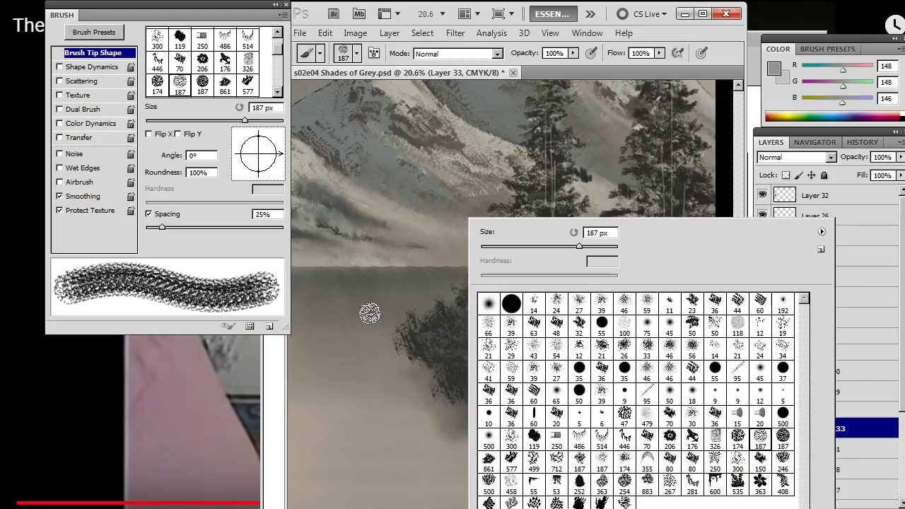
{"action": "left_click", "coordinate": [725, 33]}
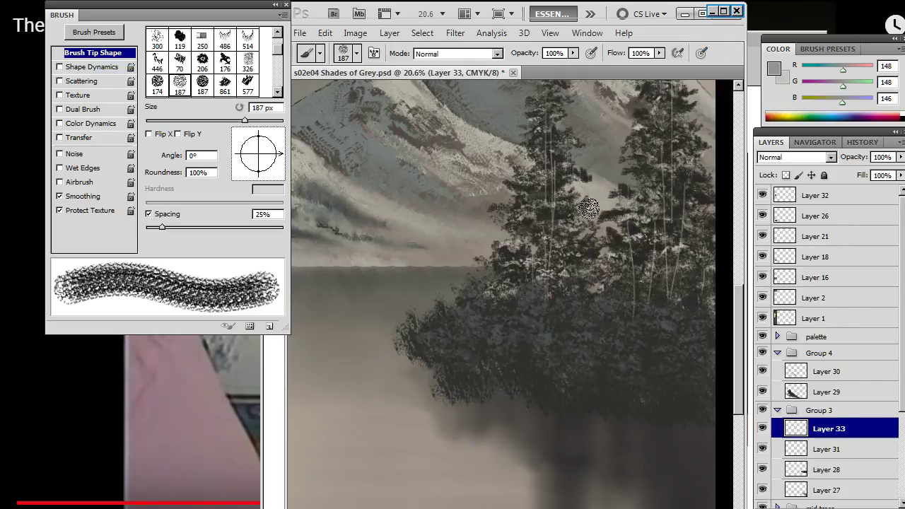
Enlarge the brush to 500 px, and give the Eraser the clustered 500 px bush tip rotated to -179°
{"action": "key", "text": "bracketright"}
{"action": "key", "text": "bracketright"}
{"action": "key", "text": "bracketright"}
{"action": "key", "text": "bracketright"}
{"action": "key", "text": "e"}
{"action": "right_click", "coordinate": [469, 278]}
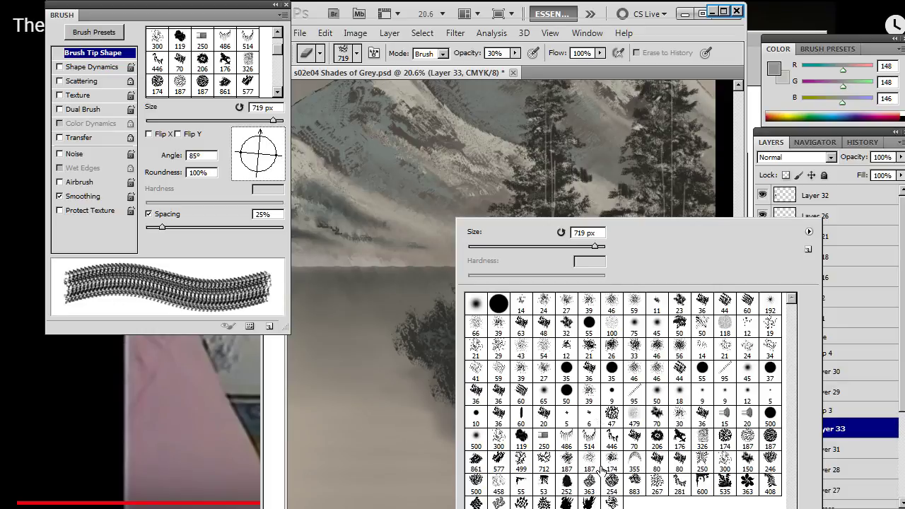
{"action": "left_click", "coordinate": [469, 483]}
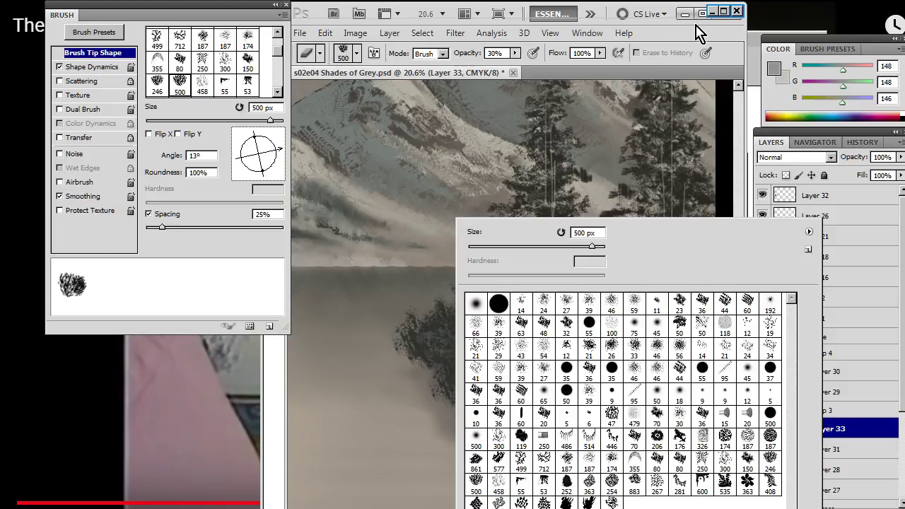
{"action": "left_click", "coordinate": [682, 40]}
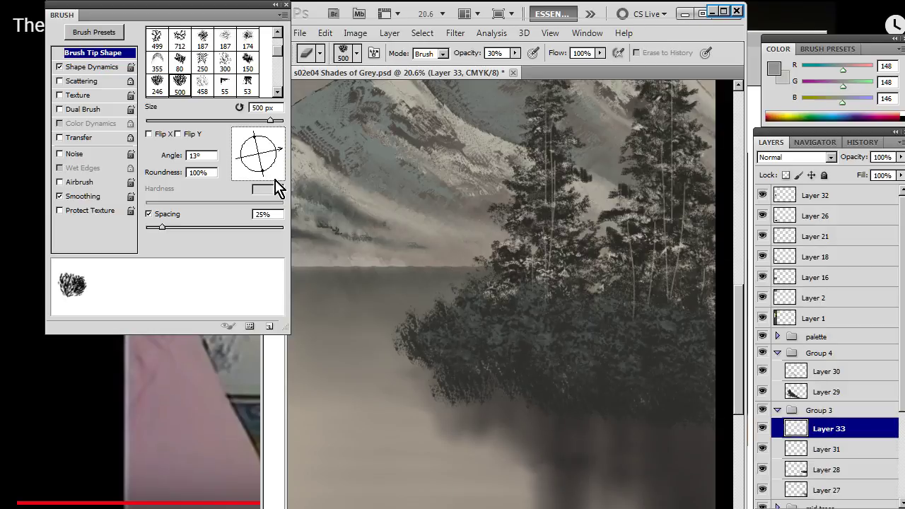
{"action": "mouse_move", "coordinate": [282, 141]}
{"action": "left_mouse_down"}
{"action": "mouse_move", "coordinate": [241, 137]}
{"action": "mouse_move", "coordinate": [233, 158]}
{"action": "left_mouse_up"}
Try a light grey 300 px brush stroke along the upper-left edge of the right-shore bushes and undo it
{"action": "key", "text": "b"}
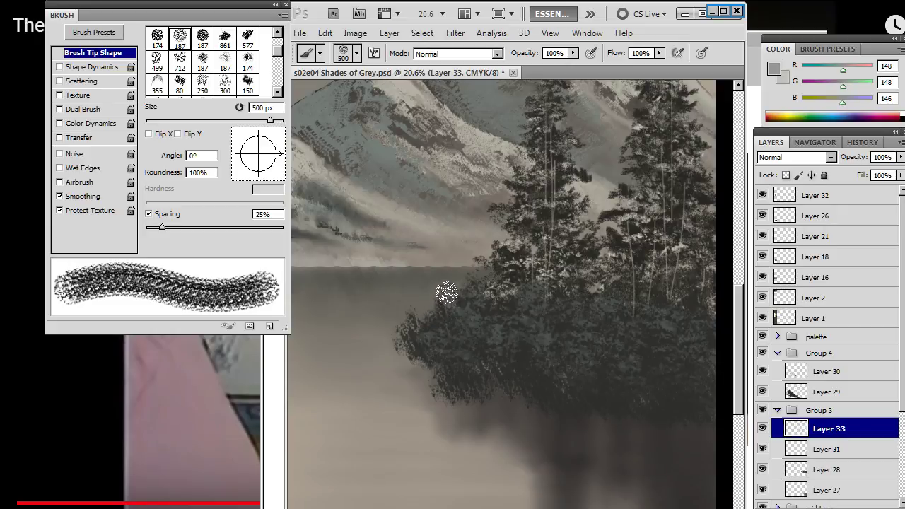
{"action": "key", "text": "bracketleft"}
{"action": "key", "text": "bracketleft"}
{"action": "mouse_move", "coordinate": [446, 292]}
{"action": "left_mouse_down"}
{"action": "mouse_move", "coordinate": [469, 302]}
{"action": "mouse_move", "coordinate": [496, 305]}
{"action": "left_mouse_up"}
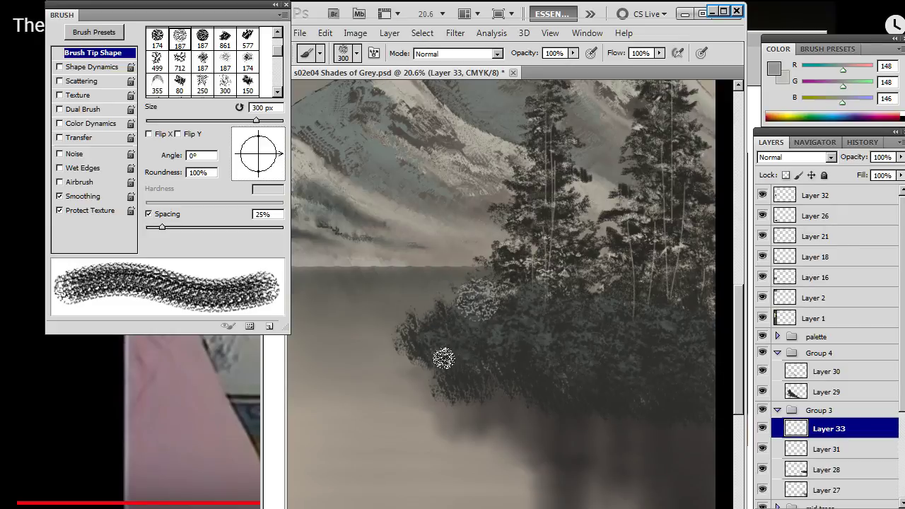
{"action": "key", "text": "ctrl+z"}
Set the brush tip to 117° and 72% roundness, and try 250 px dabs on the bushes' left end before undoing them
{"action": "left_click_drag", "start_coordinate": [285, 159], "coordinate": [268, 198]}
{"action": "mouse_move", "coordinate": [249, 168]}
{"action": "left_mouse_down"}
{"action": "mouse_move", "coordinate": [247, 147]}
{"action": "mouse_move", "coordinate": [249, 165]}
{"action": "left_mouse_up"}
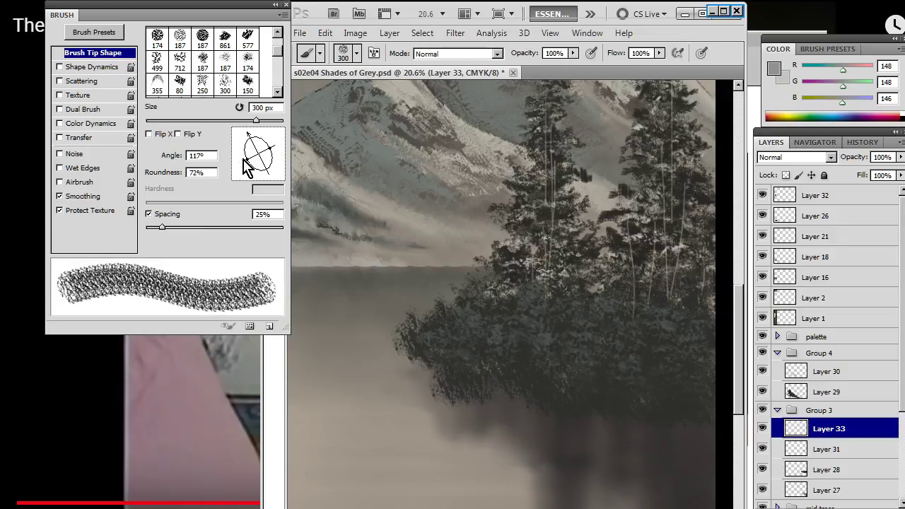
{"action": "left_click", "coordinate": [444, 318]}
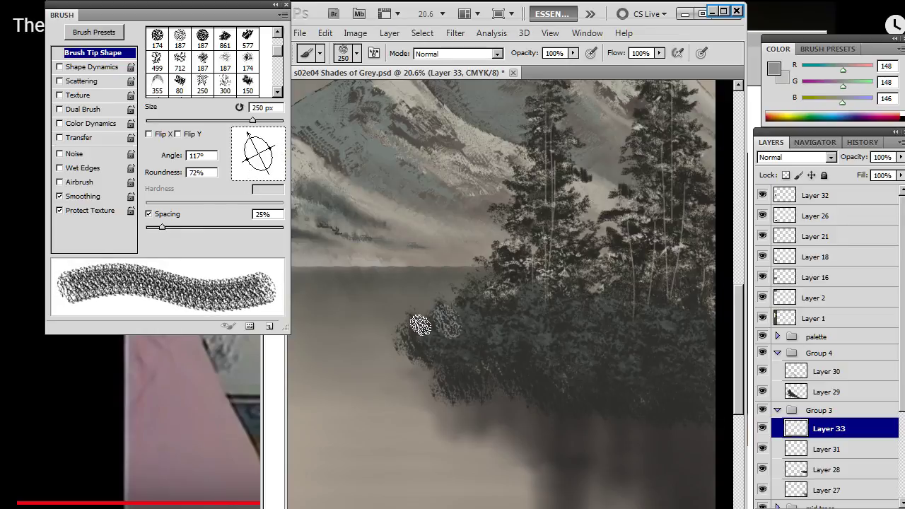
{"action": "left_click", "coordinate": [419, 329]}
{"action": "left_click", "coordinate": [466, 309]}
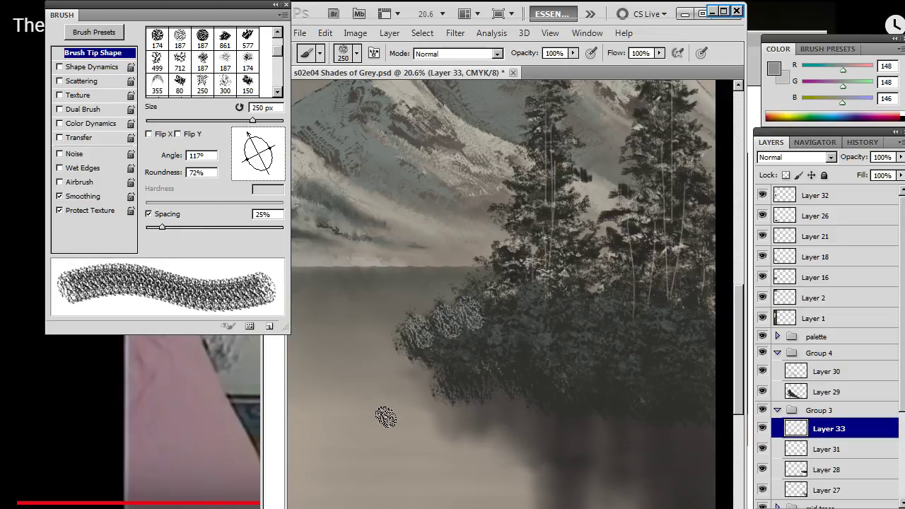
{"action": "key", "text": "ctrl+alt+z"}
{"action": "key", "text": "ctrl+alt+z"}
{"action": "key", "text": "ctrl+alt+z"}
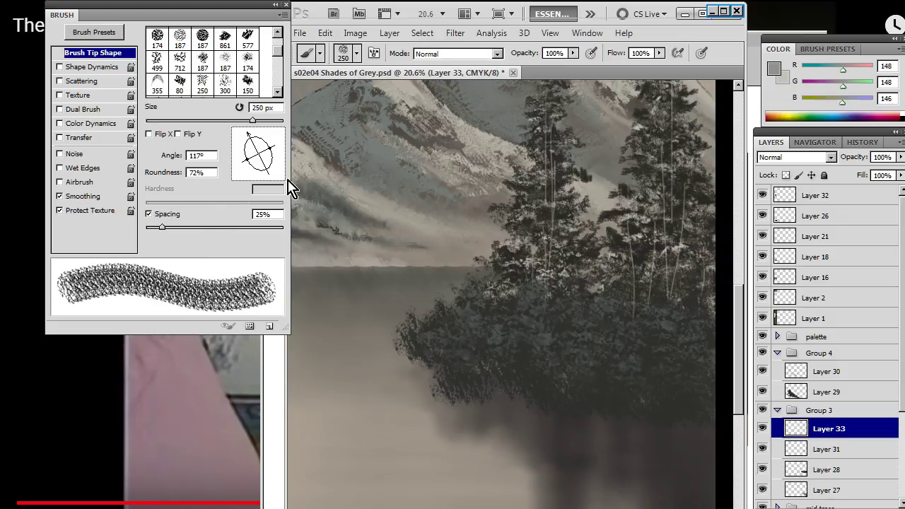
Rotate the brush tip to -74° and dab 300 px light grey highlights over the upper-left part of the right-shore bushes
{"action": "mouse_move", "coordinate": [258, 164]}
{"action": "left_mouse_down"}
{"action": "mouse_move", "coordinate": [267, 150]}
{"action": "mouse_move", "coordinate": [266, 196]}
{"action": "left_mouse_up"}
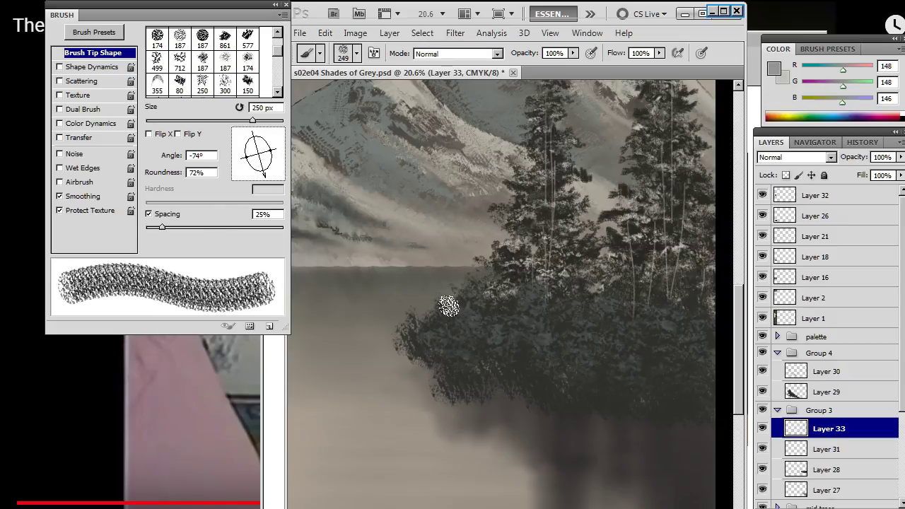
{"action": "key", "text": "bracketright"}
{"action": "left_click", "coordinate": [439, 323]}
{"action": "left_click", "coordinate": [472, 306]}
{"action": "left_click", "coordinate": [482, 294]}
{"action": "left_click", "coordinate": [492, 326]}
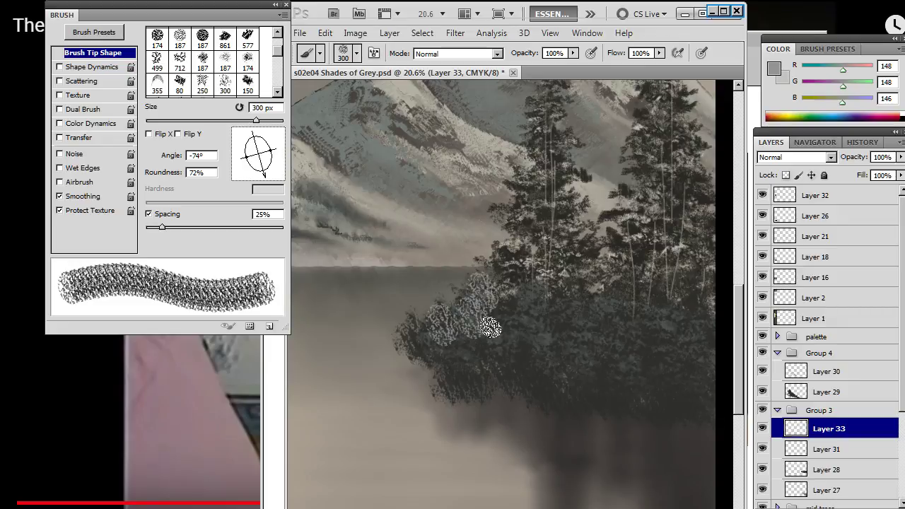
{"action": "left_click", "coordinate": [491, 323]}
{"action": "left_click", "coordinate": [504, 310]}
Highlight the bushes' left tip with 200 px dabs, and continue at 300 px along their top beneath the left trees
{"action": "key", "text": "bracketleft"}
{"action": "key", "text": "bracketleft"}
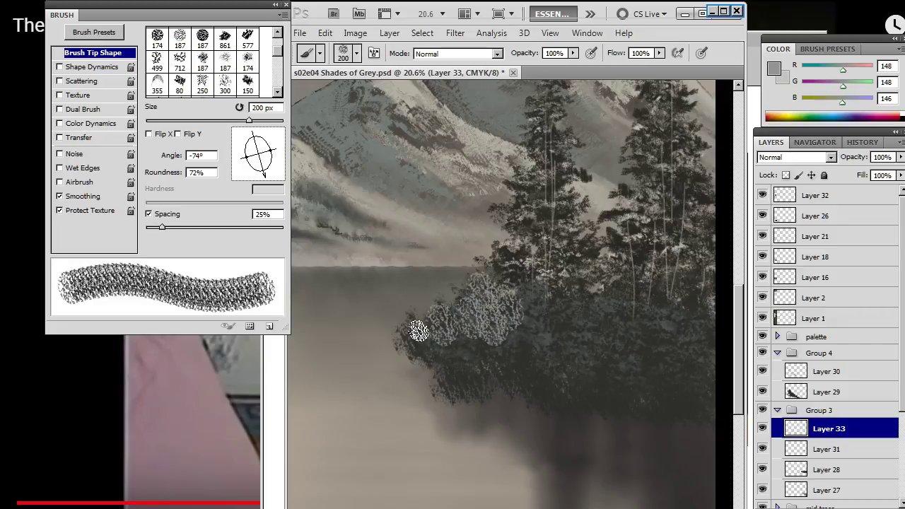
{"action": "left_click", "coordinate": [416, 328]}
{"action": "left_click", "coordinate": [429, 336]}
{"action": "left_click", "coordinate": [523, 304]}
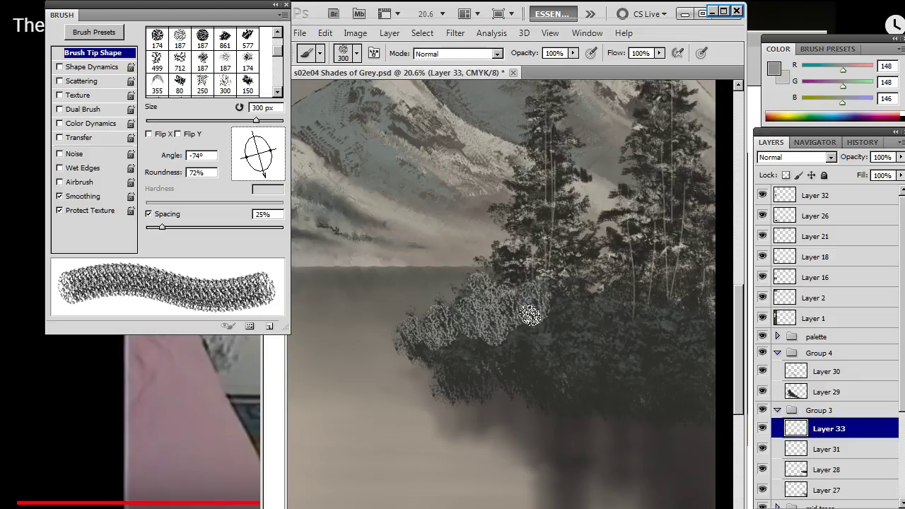
{"action": "left_click", "coordinate": [524, 322]}
{"action": "left_click", "coordinate": [548, 295]}
{"action": "left_click", "coordinate": [562, 297]}
Break up the left bush highlights with the textured Eraser and build them up again with a grey brush stroke
{"action": "key", "text": "e"}
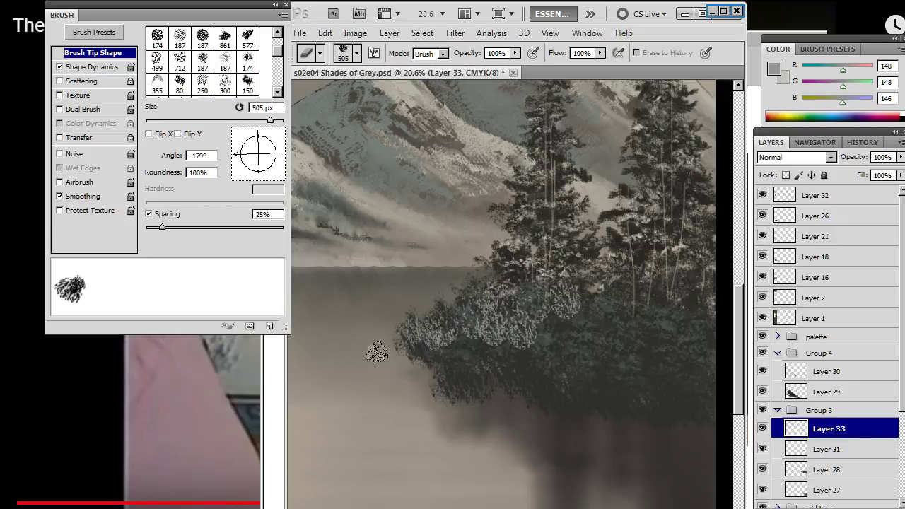
{"action": "key", "text": "b"}
{"action": "mouse_move", "coordinate": [437, 305]}
{"action": "left_mouse_down"}
{"action": "mouse_move", "coordinate": [456, 334]}
{"action": "mouse_move", "coordinate": [461, 299]}
{"action": "mouse_move", "coordinate": [475, 335]}
{"action": "mouse_move", "coordinate": [470, 286]}
{"action": "mouse_move", "coordinate": [520, 323]}
{"action": "mouse_move", "coordinate": [510, 290]}
{"action": "mouse_move", "coordinate": [539, 322]}
{"action": "mouse_move", "coordinate": [536, 295]}
{"action": "mouse_move", "coordinate": [550, 311]}
{"action": "mouse_move", "coordinate": [525, 325]}
{"action": "left_mouse_up"}
{"action": "key", "text": "e"}
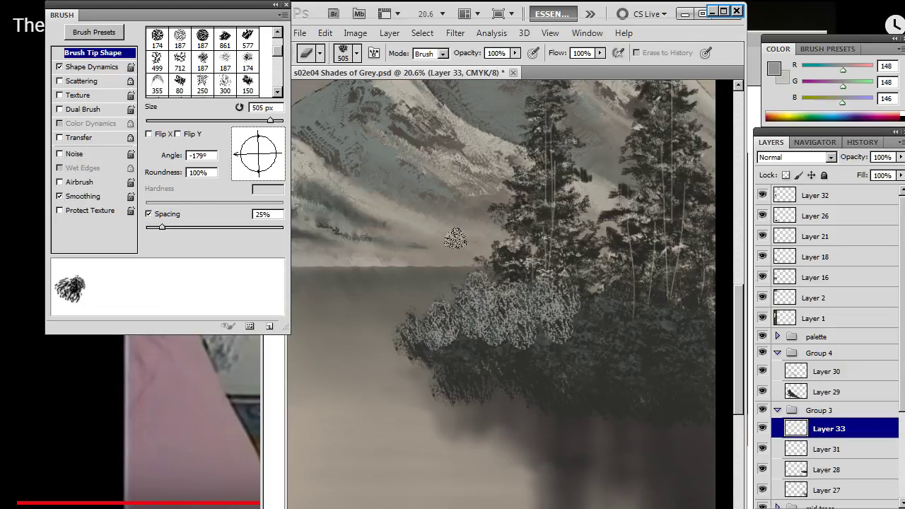
{"action": "left_click", "coordinate": [478, 273]}
Extend the grey highlights along the bushes toward the right trees, thinning their edges with the Eraser
{"action": "key", "text": "b"}
{"action": "mouse_move", "coordinate": [575, 307]}
{"action": "left_mouse_down"}
{"action": "mouse_move", "coordinate": [601, 310]}
{"action": "mouse_move", "coordinate": [623, 288]}
{"action": "mouse_move", "coordinate": [611, 328]}
{"action": "mouse_move", "coordinate": [619, 324]}
{"action": "mouse_move", "coordinate": [567, 321]}
{"action": "mouse_move", "coordinate": [584, 323]}
{"action": "mouse_move", "coordinate": [647, 308]}
{"action": "left_mouse_up"}
{"action": "key", "text": "e"}
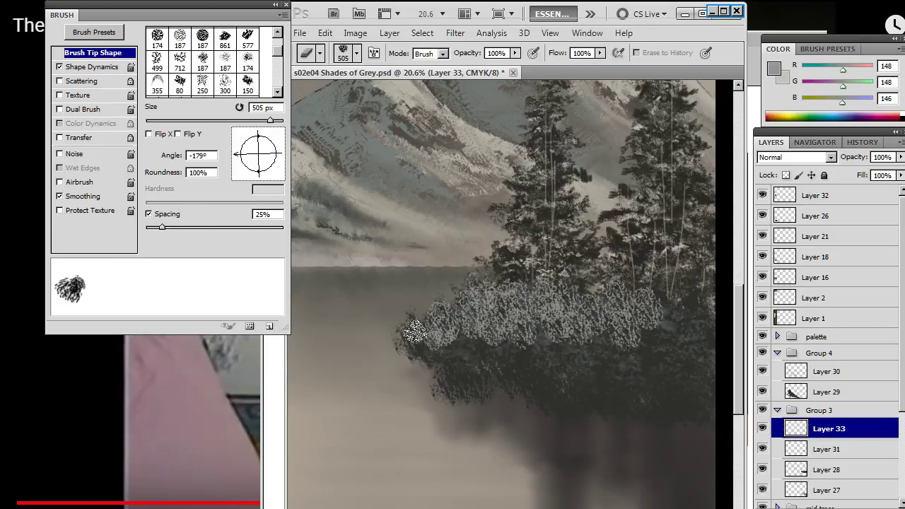
{"action": "key", "text": "b"}
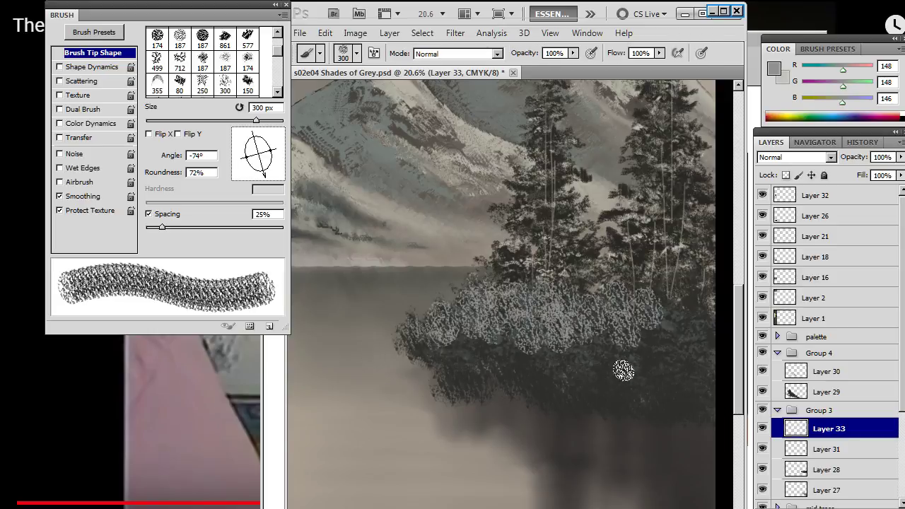
{"action": "key", "text": "e"}
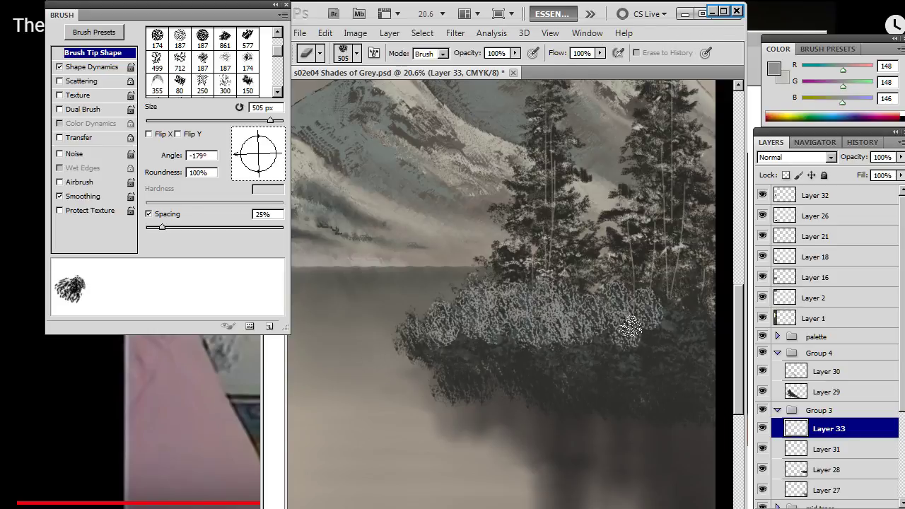
Carry the grey bush highlights across to the canvas's right edge and roughen them with the Eraser
{"action": "key", "text": "b"}
{"action": "mouse_move", "coordinate": [638, 319]}
{"action": "left_mouse_down"}
{"action": "mouse_move", "coordinate": [665, 300]}
{"action": "mouse_move", "coordinate": [683, 323]}
{"action": "mouse_move", "coordinate": [684, 283]}
{"action": "left_mouse_up"}
{"action": "key", "text": "e"}
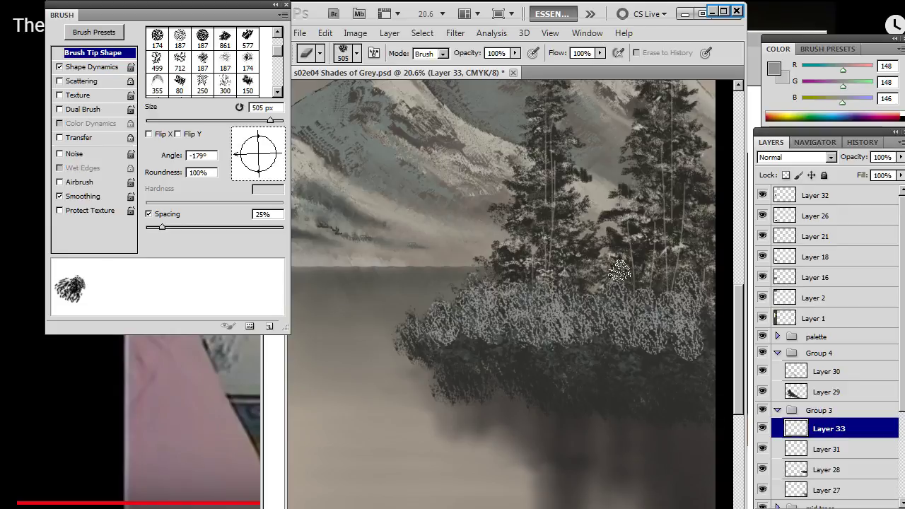
{"action": "key", "text": "b"}
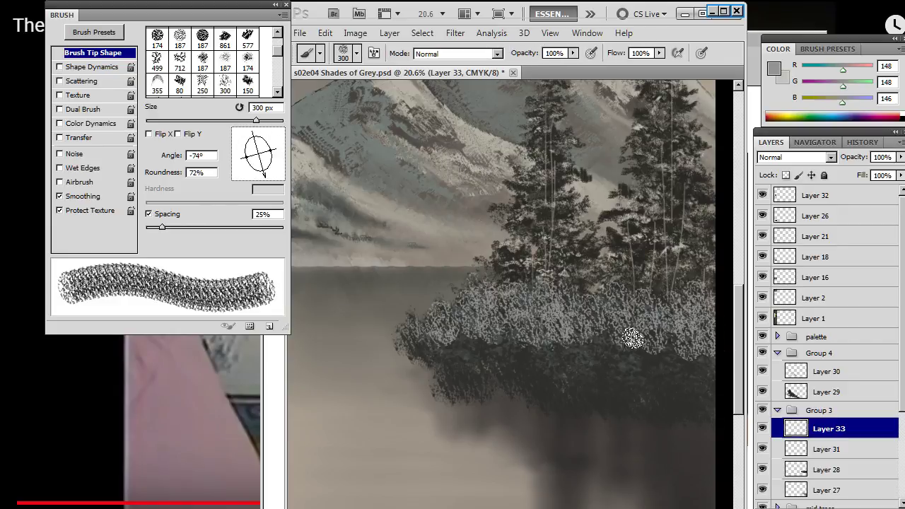
{"action": "key", "text": "e"}
Refine the lower edge of the grey bush highlights with the Smudge tool, a 200 px brush and the Eraser rotated to -11°
{"action": "key", "text": "r"}
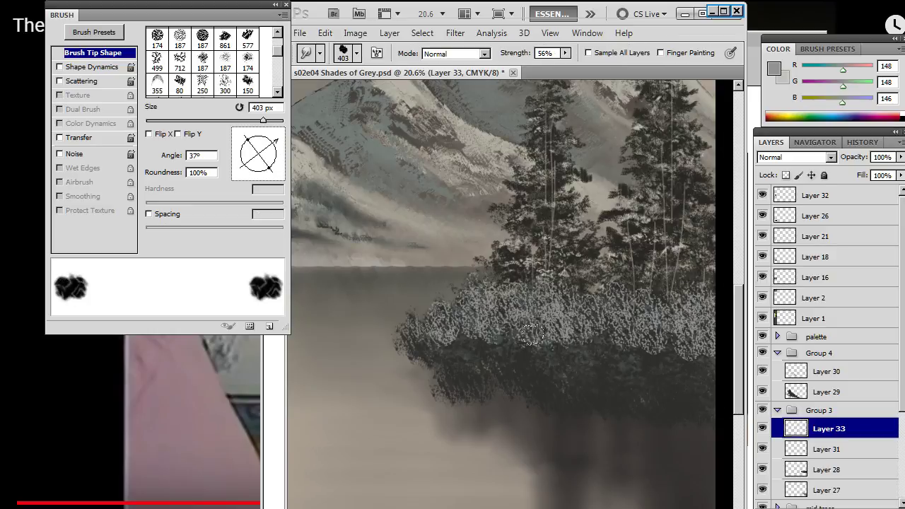
{"action": "key", "text": "b"}
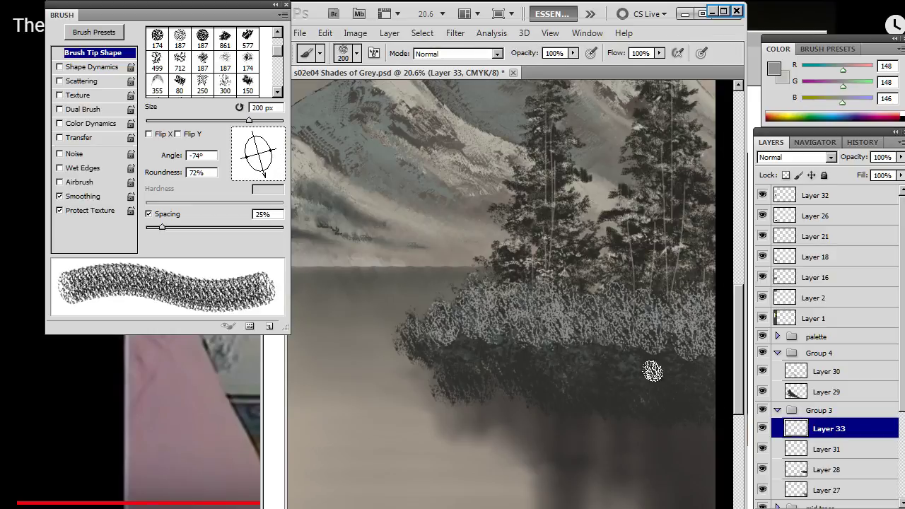
{"action": "key", "text": "e"}
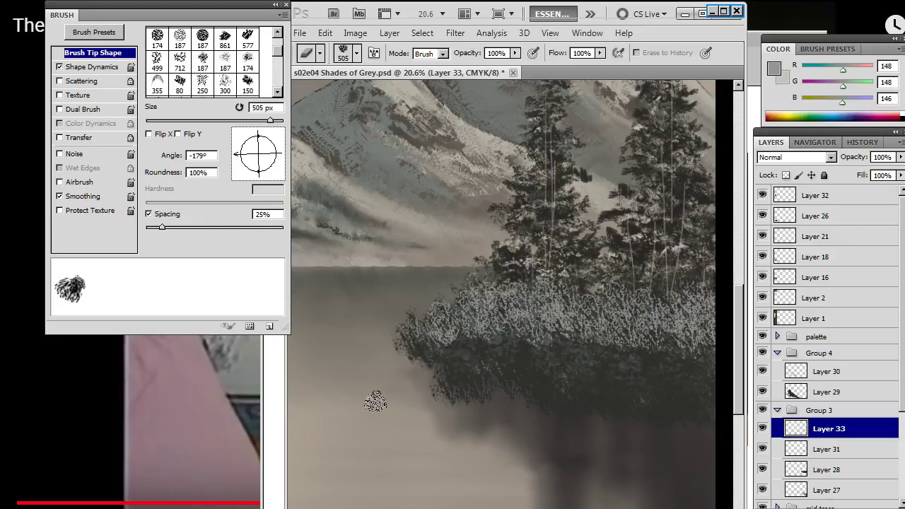
{"action": "left_click_drag", "start_coordinate": [240, 172], "coordinate": [288, 165]}
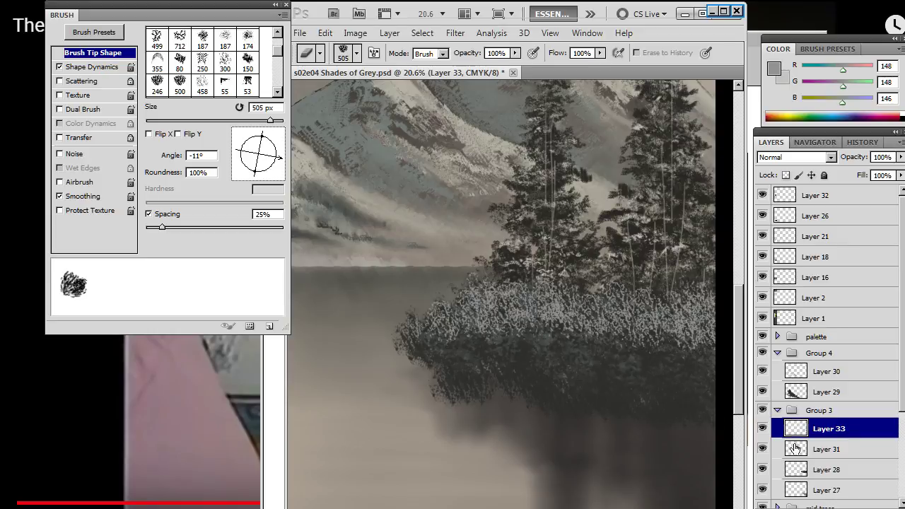
Add a new layer above Layer 33 and swap the foreground colour to the lighter grey RGB 196, 195, 188
{"action": "key", "text": "ctrl+shift+alt+n"}
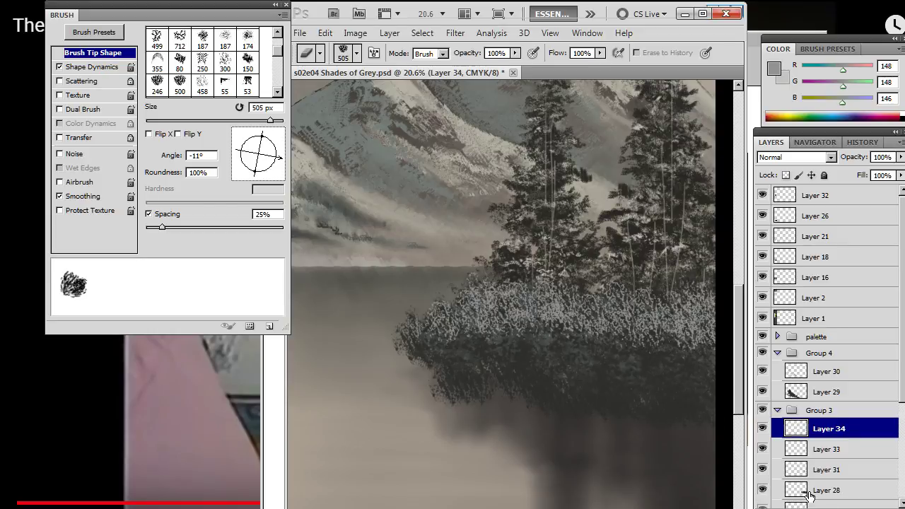
{"action": "key", "text": "x"}
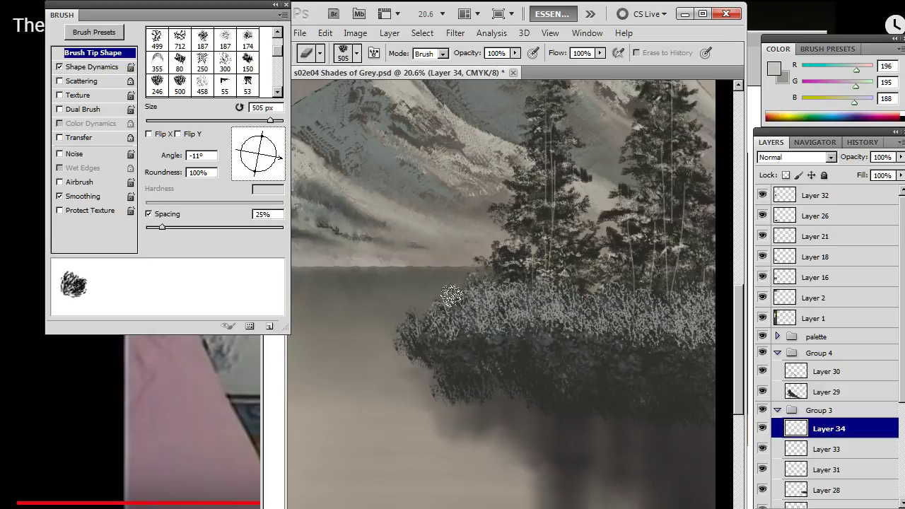
Reset the Eraser to the clustered 500 px bush tip, rotate it to 21° and reduce it to about 200 px
{"action": "right_click", "coordinate": [476, 316]}
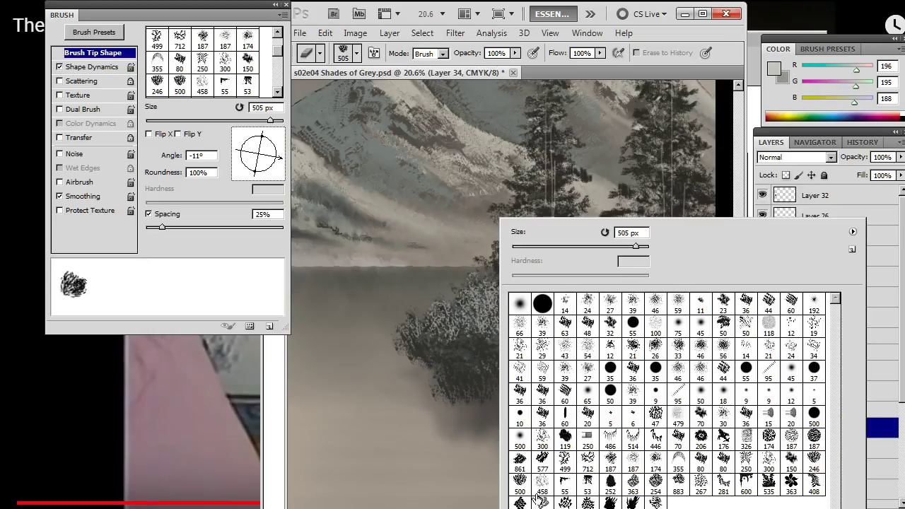
{"action": "left_click", "coordinate": [539, 483]}
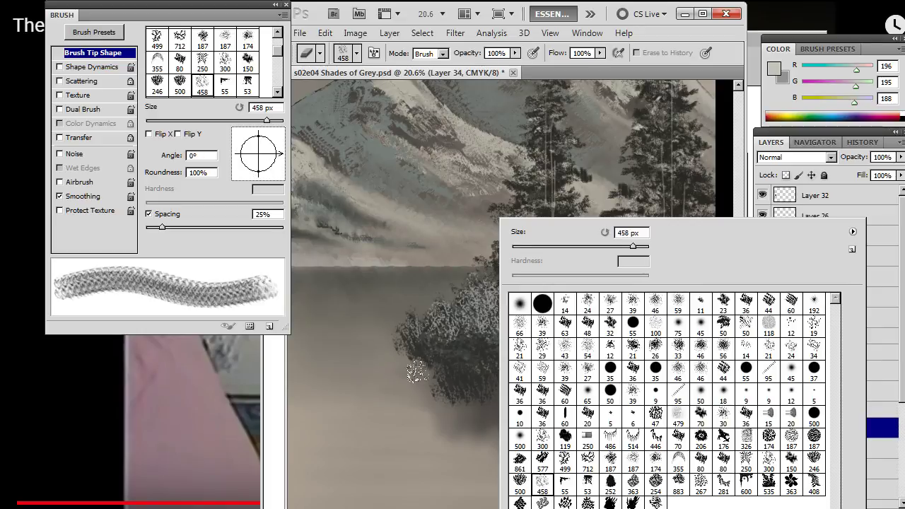
{"action": "left_click", "coordinate": [520, 483]}
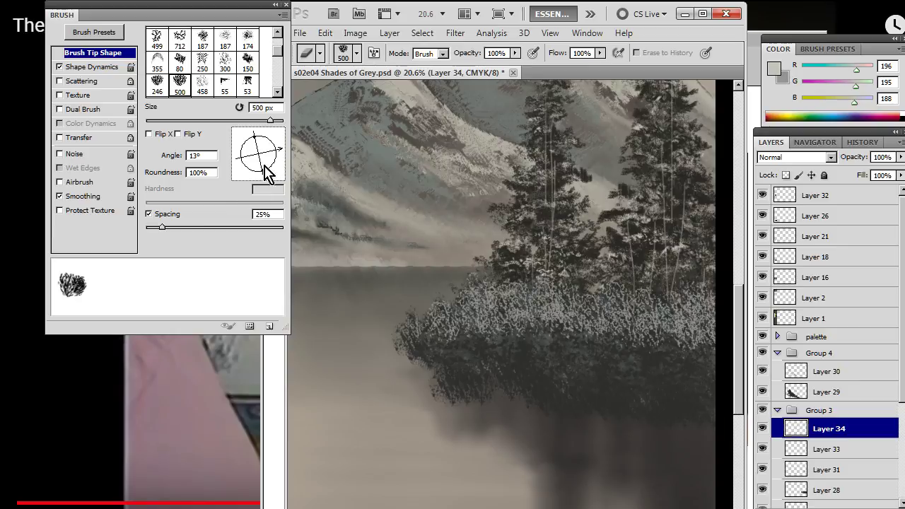
{"action": "left_click_drag", "start_coordinate": [281, 152], "coordinate": [282, 146]}
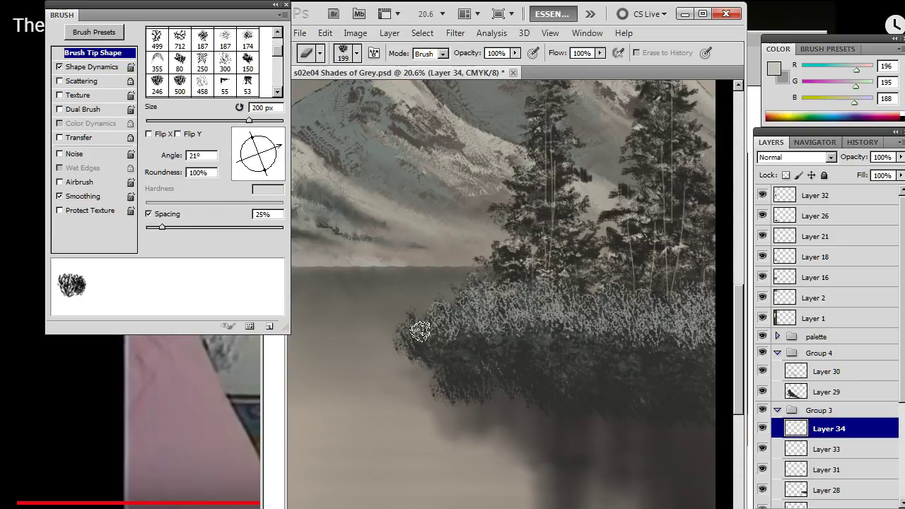
Try a lighter grey dab with the open-textured 200 px brush near the bushes' left end and undo it
{"action": "key", "text": "b"}
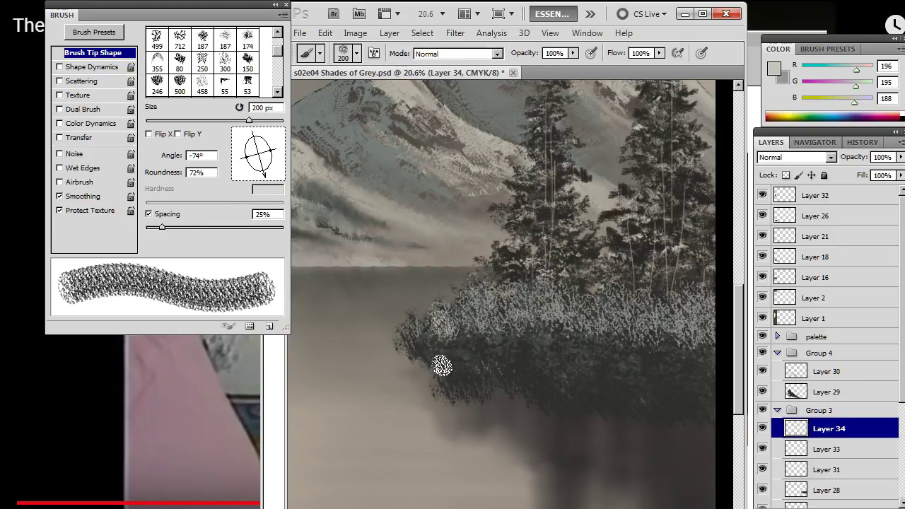
{"action": "key", "text": "ctrl+z"}
{"action": "key", "text": "e"}
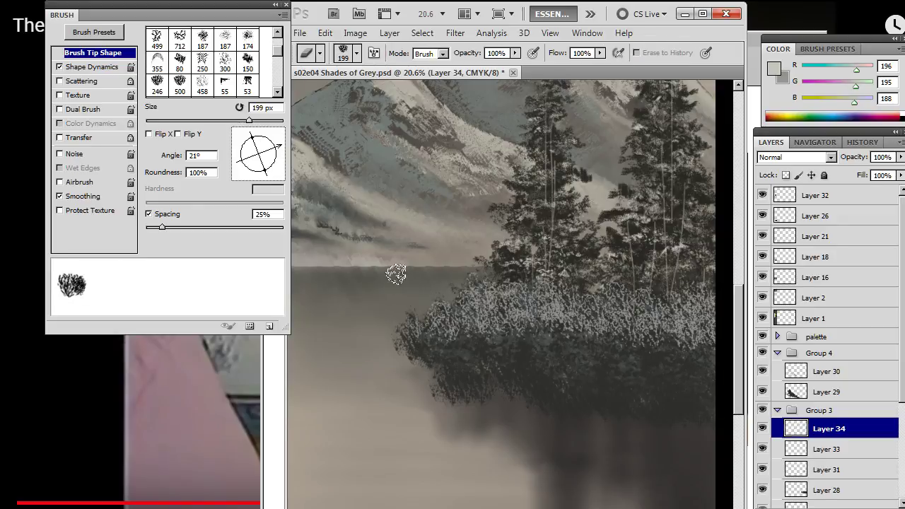
Give the Brush tool the clustered 500 px tip at 13°, and dab a lighter grey 300 px highlight on the bushes' left end
{"action": "key", "text": "b"}
{"action": "right_click", "coordinate": [398, 263]}
{"action": "left_click", "coordinate": [425, 484]}
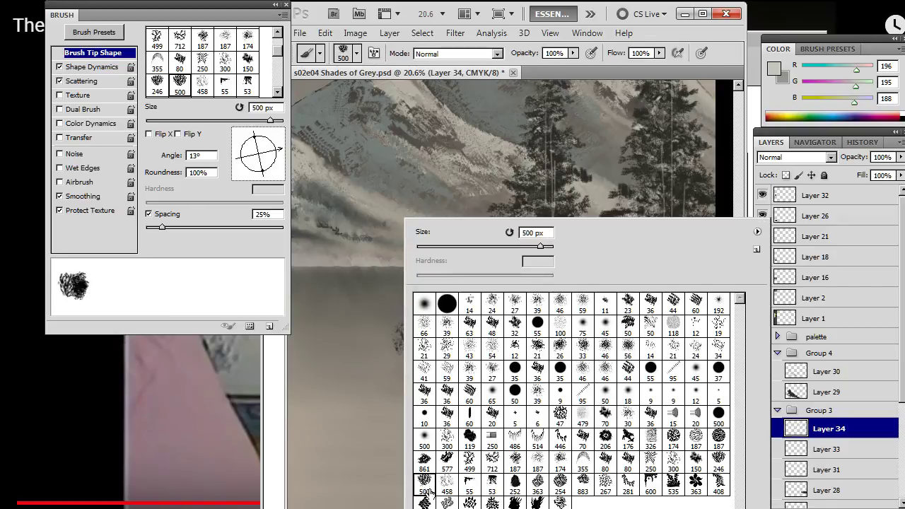
{"action": "left_click", "coordinate": [707, 27]}
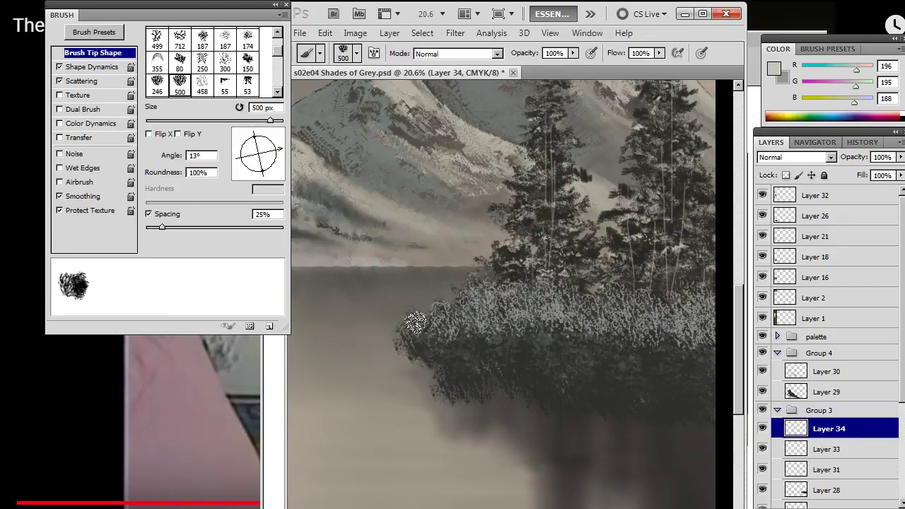
{"action": "left_click_drag", "start_coordinate": [417, 320], "coordinate": [435, 326]}
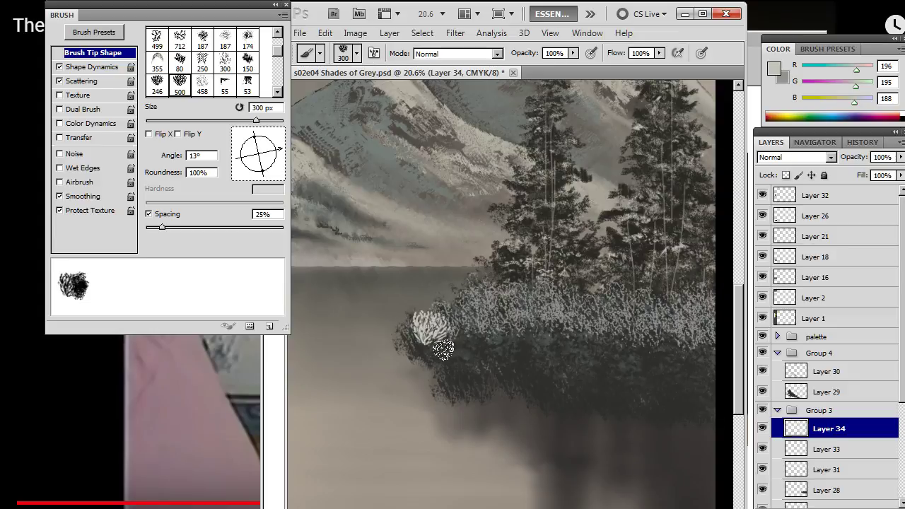
Try lighter grey 300 px clustered dabs along the bushes' left end, breaking them up with the Eraser at 300 px
{"action": "left_click", "coordinate": [444, 307]}
{"action": "left_click", "coordinate": [466, 291]}
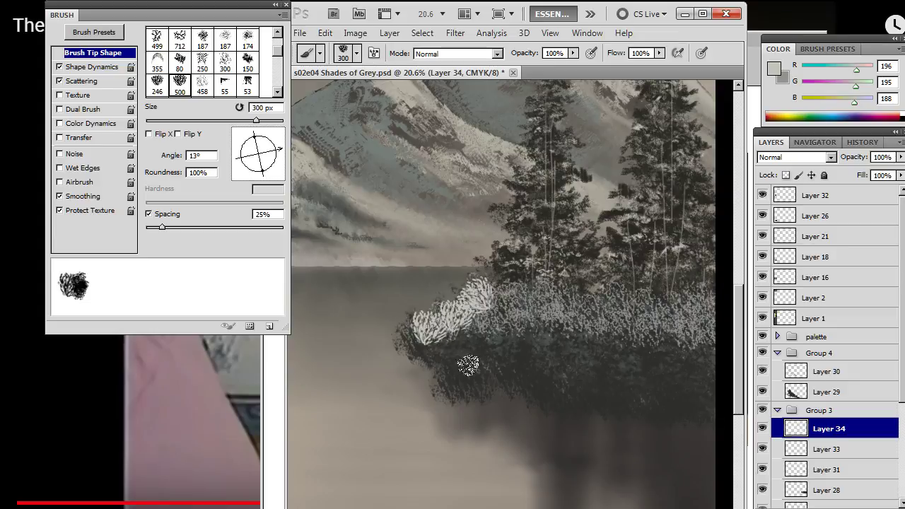
{"action": "key", "text": "e"}
{"action": "key", "text": "]"}
{"action": "mouse_move", "coordinate": [411, 328]}
{"action": "left_mouse_down"}
{"action": "mouse_move", "coordinate": [432, 305]}
{"action": "mouse_move", "coordinate": [446, 358]}
{"action": "mouse_move", "coordinate": [452, 300]}
{"action": "mouse_move", "coordinate": [479, 318]}
{"action": "left_mouse_up"}
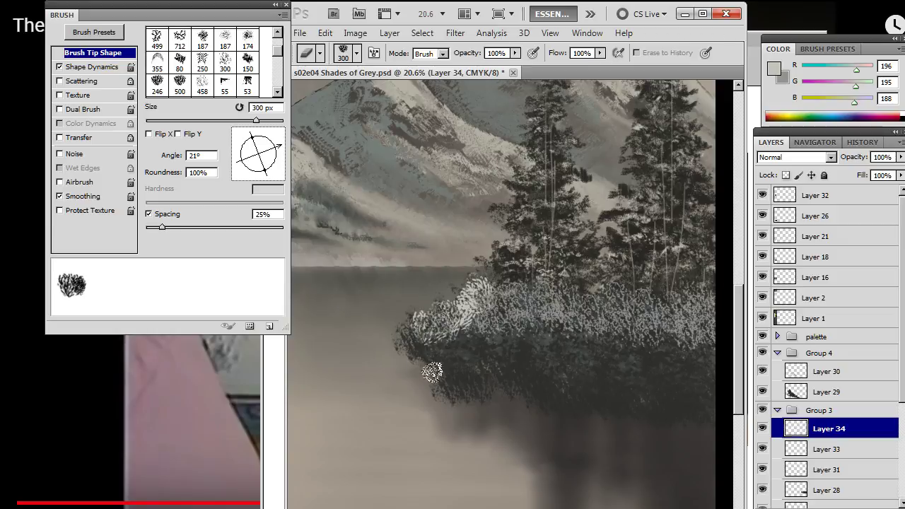
{"action": "key", "text": "b"}
{"action": "left_click_drag", "start_coordinate": [423, 316], "coordinate": [410, 338]}
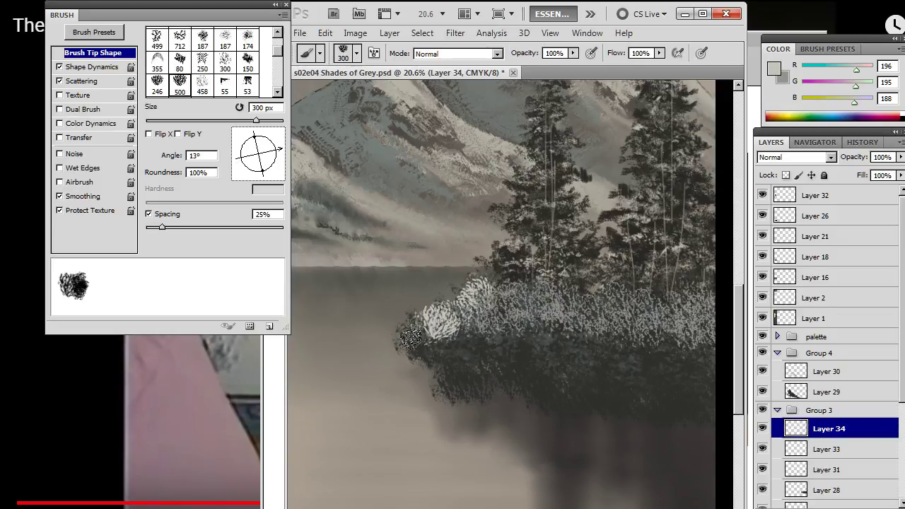
Undo all the clustered lighter grey dabs and erasures on the bushes' left end
{"action": "key", "text": "ctrl+alt+z"}
{"action": "key", "text": "ctrl+alt+z"}
{"action": "key", "text": "ctrl+alt+z"}
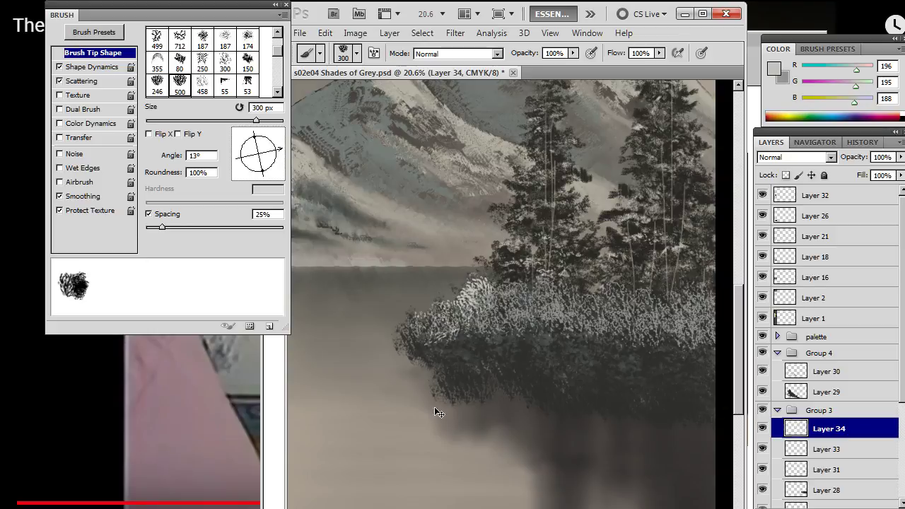
{"action": "key", "text": "ctrl+alt+z"}
{"action": "key", "text": "ctrl+alt+z"}
{"action": "key", "text": "ctrl+alt+z"}
{"action": "key", "text": "ctrl+alt+z"}
{"action": "key", "text": "ctrl+alt+z"}
{"action": "key", "text": "ctrl+alt+z"}
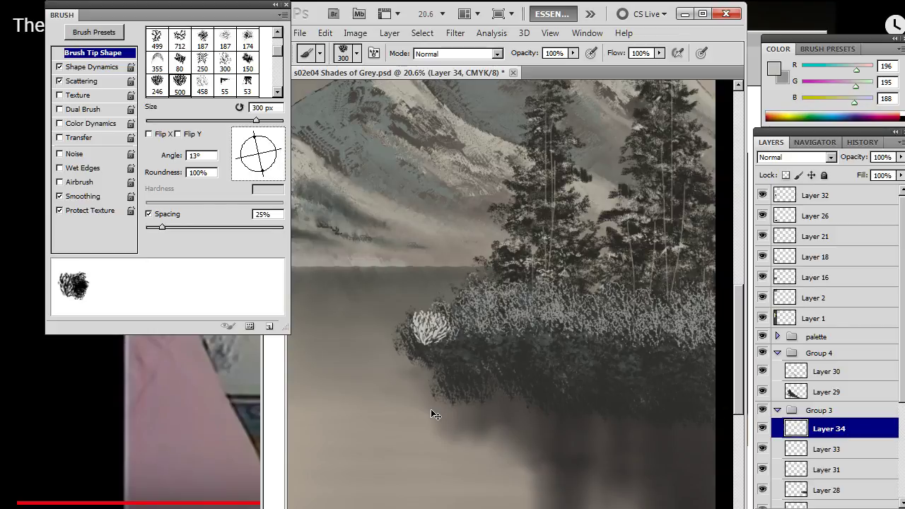
Choose the open-textured 300 px brush tip, set it to 36° with 56% roundness, and reduce its size to 200 px
{"action": "right_click", "coordinate": [530, 290]}
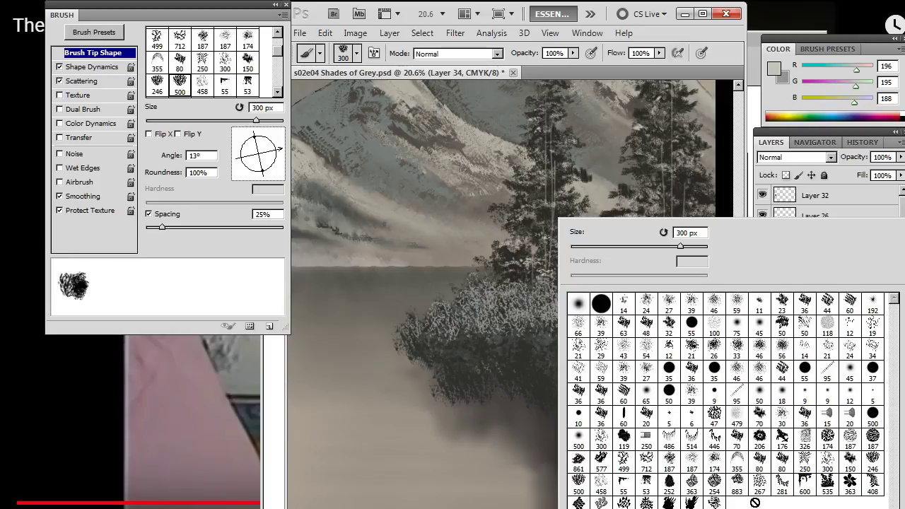
{"action": "left_click", "coordinate": [825, 463]}
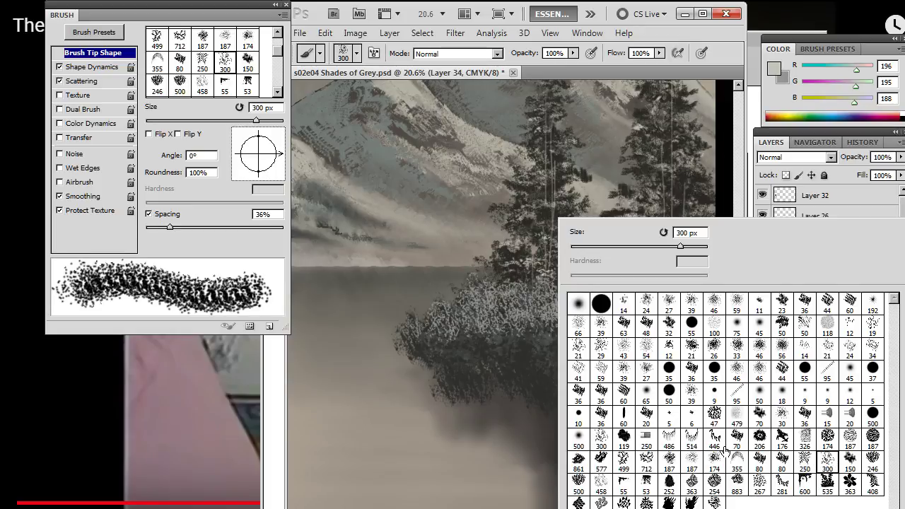
{"action": "left_click", "coordinate": [732, 29]}
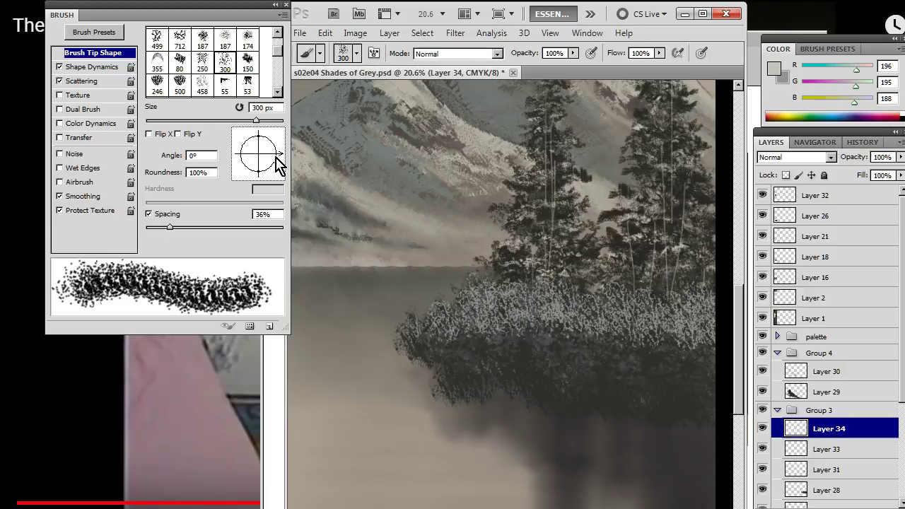
{"action": "mouse_move", "coordinate": [280, 156]}
{"action": "left_mouse_down"}
{"action": "mouse_move", "coordinate": [277, 140]}
{"action": "mouse_move", "coordinate": [266, 161]}
{"action": "left_mouse_up"}
{"action": "key", "text": "bracketleft"}
{"action": "key", "text": "bracketleft"}
{"action": "key", "text": "bracketleft"}
{"action": "key", "text": "bracketleft"}
{"action": "key", "text": "bracketleft"}
{"action": "key", "text": "bracketright"}
{"action": "key", "text": "bracketright"}
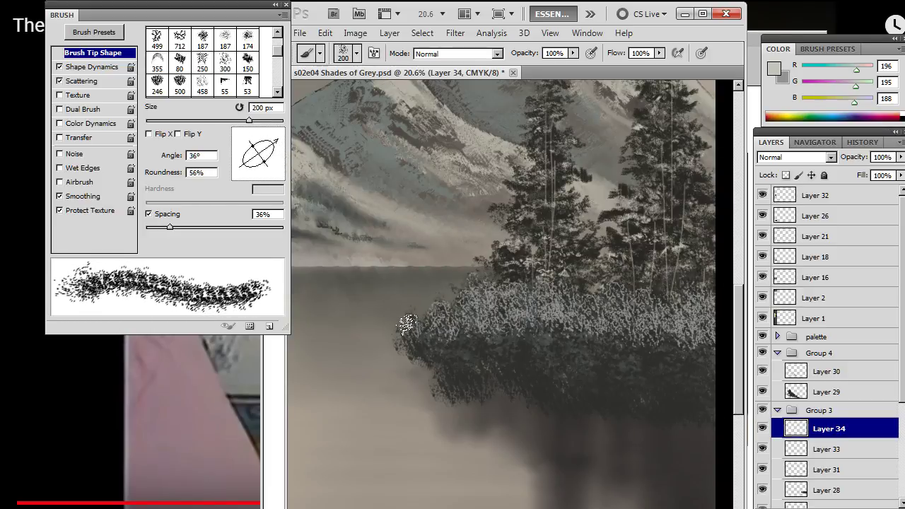
Paint lighter grey highlights across the bush tops on Layer 34 at 250 px, and break them up with the clustered Eraser enlarged to 500 px
{"action": "mouse_move", "coordinate": [432, 322]}
{"action": "left_mouse_down"}
{"action": "mouse_move", "coordinate": [431, 352]}
{"action": "mouse_move", "coordinate": [441, 306]}
{"action": "mouse_move", "coordinate": [450, 335]}
{"action": "mouse_move", "coordinate": [458, 301]}
{"action": "mouse_move", "coordinate": [461, 334]}
{"action": "mouse_move", "coordinate": [453, 291]}
{"action": "mouse_move", "coordinate": [456, 323]}
{"action": "mouse_move", "coordinate": [474, 294]}
{"action": "mouse_move", "coordinate": [449, 313]}
{"action": "mouse_move", "coordinate": [433, 354]}
{"action": "mouse_move", "coordinate": [425, 339]}
{"action": "mouse_move", "coordinate": [433, 322]}
{"action": "mouse_move", "coordinate": [462, 313]}
{"action": "mouse_move", "coordinate": [458, 336]}
{"action": "mouse_move", "coordinate": [444, 323]}
{"action": "mouse_move", "coordinate": [459, 348]}
{"action": "mouse_move", "coordinate": [491, 288]}
{"action": "mouse_move", "coordinate": [495, 333]}
{"action": "left_mouse_up"}
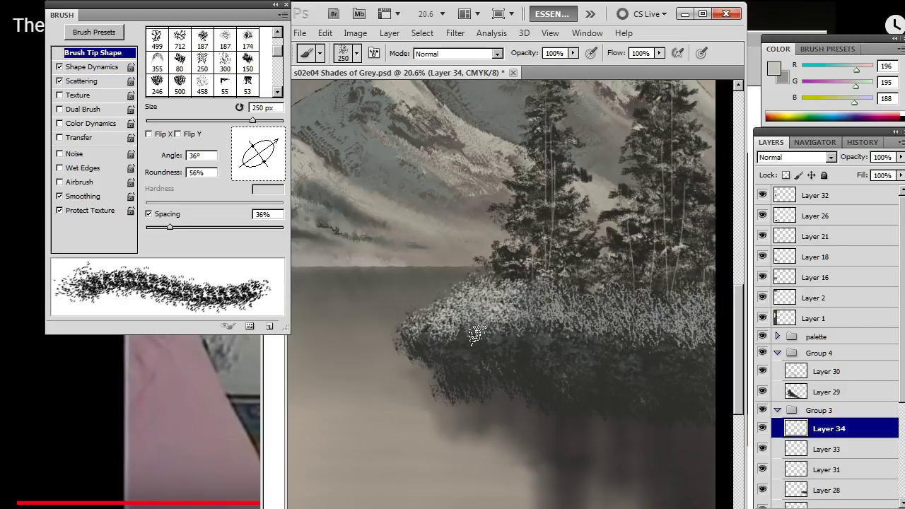
{"action": "mouse_move", "coordinate": [521, 305]}
{"action": "left_mouse_down"}
{"action": "mouse_move", "coordinate": [541, 294]}
{"action": "mouse_move", "coordinate": [536, 319]}
{"action": "mouse_move", "coordinate": [475, 277]}
{"action": "mouse_move", "coordinate": [466, 335]}
{"action": "mouse_move", "coordinate": [527, 333]}
{"action": "mouse_move", "coordinate": [555, 306]}
{"action": "mouse_move", "coordinate": [551, 294]}
{"action": "mouse_move", "coordinate": [553, 310]}
{"action": "mouse_move", "coordinate": [532, 334]}
{"action": "mouse_move", "coordinate": [519, 315]}
{"action": "mouse_move", "coordinate": [556, 318]}
{"action": "mouse_move", "coordinate": [561, 295]}
{"action": "mouse_move", "coordinate": [565, 334]}
{"action": "mouse_move", "coordinate": [567, 318]}
{"action": "mouse_move", "coordinate": [583, 327]}
{"action": "mouse_move", "coordinate": [594, 300]}
{"action": "mouse_move", "coordinate": [591, 335]}
{"action": "mouse_move", "coordinate": [581, 318]}
{"action": "mouse_move", "coordinate": [603, 308]}
{"action": "mouse_move", "coordinate": [598, 294]}
{"action": "mouse_move", "coordinate": [616, 315]}
{"action": "mouse_move", "coordinate": [564, 290]}
{"action": "mouse_move", "coordinate": [561, 318]}
{"action": "mouse_move", "coordinate": [559, 293]}
{"action": "mouse_move", "coordinate": [549, 311]}
{"action": "mouse_move", "coordinate": [537, 275]}
{"action": "mouse_move", "coordinate": [533, 311]}
{"action": "mouse_move", "coordinate": [562, 320]}
{"action": "mouse_move", "coordinate": [620, 310]}
{"action": "mouse_move", "coordinate": [634, 295]}
{"action": "mouse_move", "coordinate": [627, 306]}
{"action": "mouse_move", "coordinate": [653, 312]}
{"action": "mouse_move", "coordinate": [646, 308]}
{"action": "mouse_move", "coordinate": [656, 321]}
{"action": "mouse_move", "coordinate": [673, 298]}
{"action": "mouse_move", "coordinate": [668, 326]}
{"action": "mouse_move", "coordinate": [700, 311]}
{"action": "left_mouse_up"}
{"action": "left_click", "coordinate": [475, 278]}
{"action": "mouse_move", "coordinate": [606, 320]}
{"action": "left_mouse_down"}
{"action": "mouse_move", "coordinate": [624, 340]}
{"action": "mouse_move", "coordinate": [615, 331]}
{"action": "mouse_move", "coordinate": [677, 330]}
{"action": "mouse_move", "coordinate": [677, 317]}
{"action": "mouse_move", "coordinate": [703, 334]}
{"action": "mouse_move", "coordinate": [700, 343]}
{"action": "mouse_move", "coordinate": [627, 318]}
{"action": "mouse_move", "coordinate": [646, 352]}
{"action": "left_mouse_up"}
{"action": "key", "text": "e"}
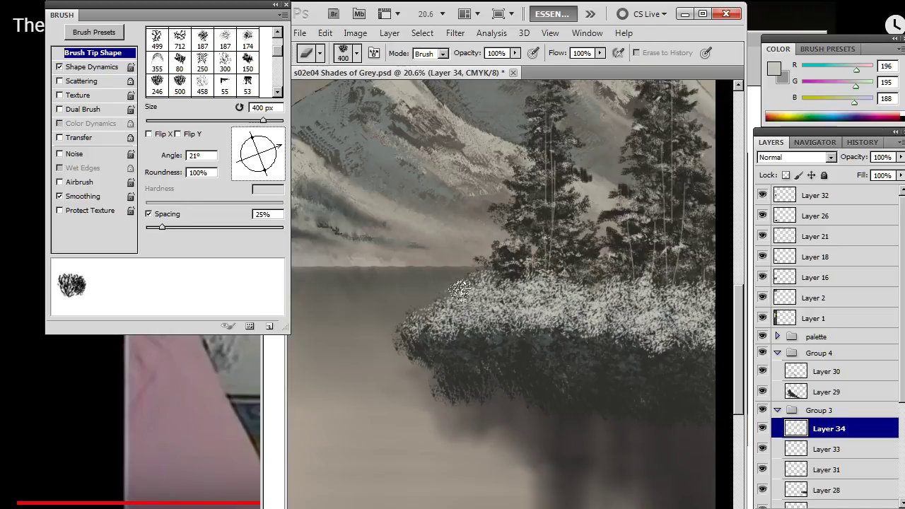
{"action": "key", "text": "bracketright"}
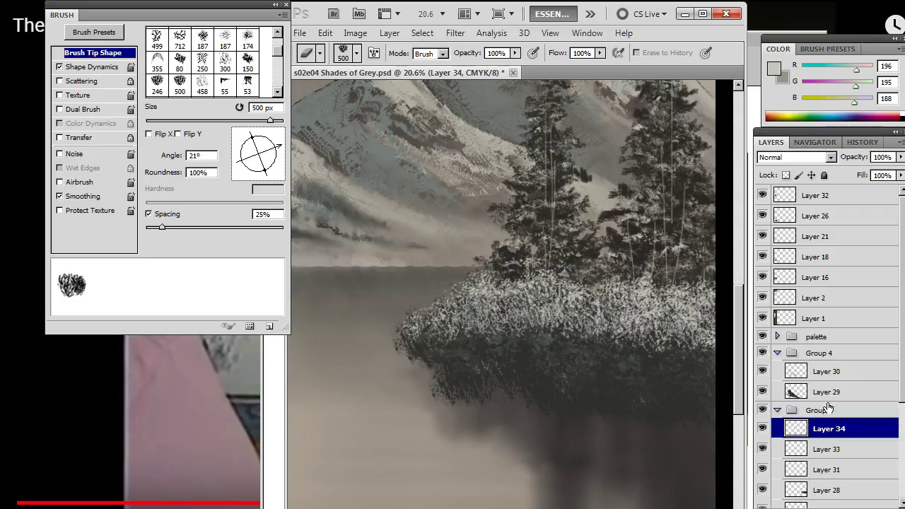
Lower the opacity of Layer 33 to 46%
{"action": "left_click", "coordinate": [827, 450]}
{"action": "left_click", "coordinate": [901, 157]}
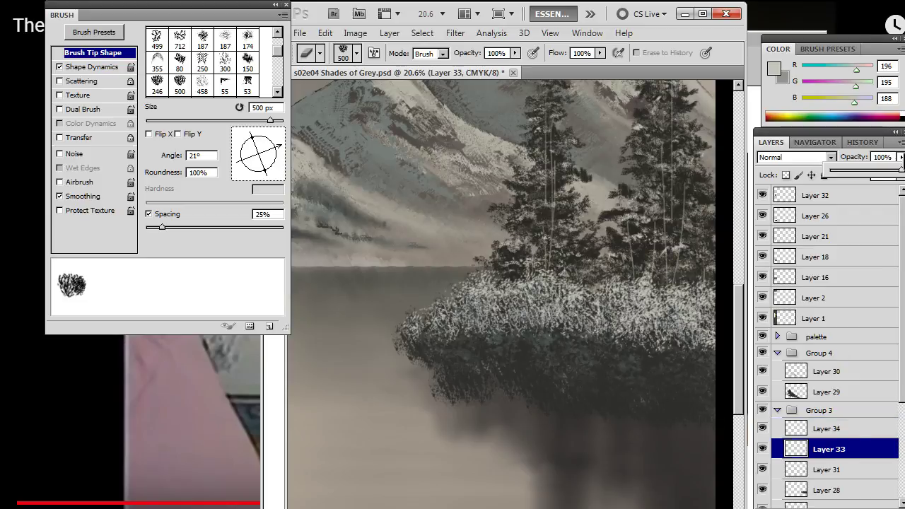
{"action": "left_click_drag", "start_coordinate": [895, 175], "coordinate": [861, 176]}
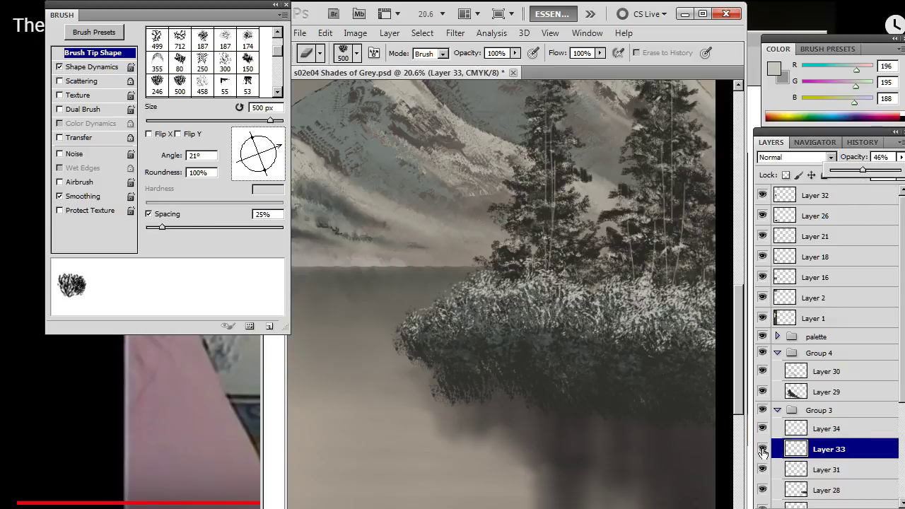
{"action": "left_click", "coordinate": [699, 22]}
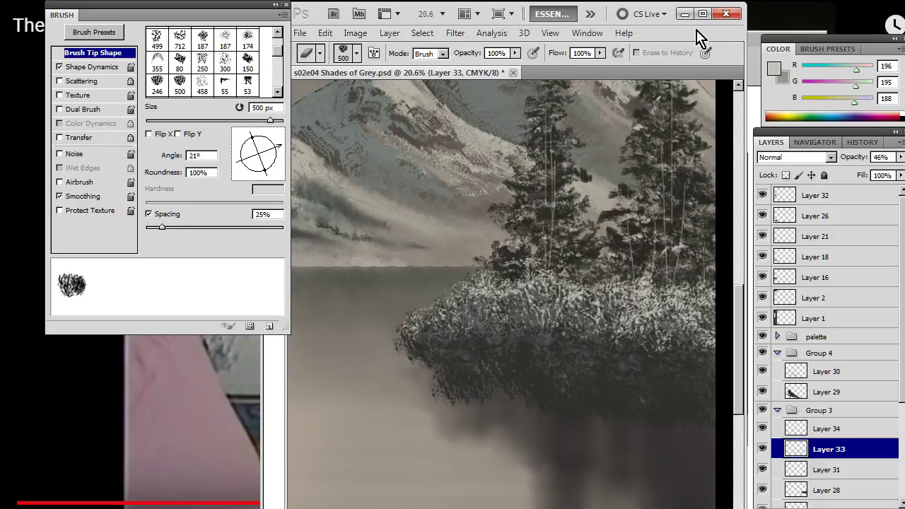
Add lighter grey highlights to the bushes' left end on Layer 34 with the open-textured Brush at 300 px, undoing the last dab
{"action": "key", "text": "b"}
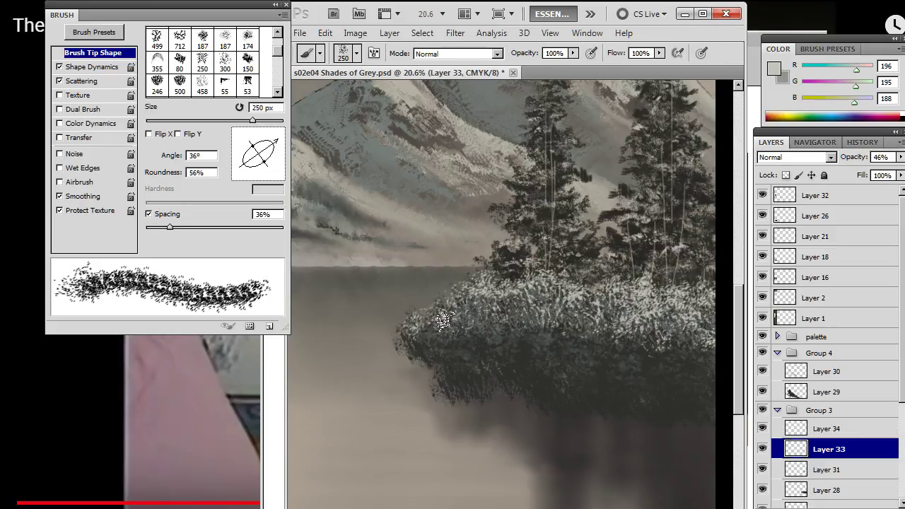
{"action": "left_click", "coordinate": [831, 430]}
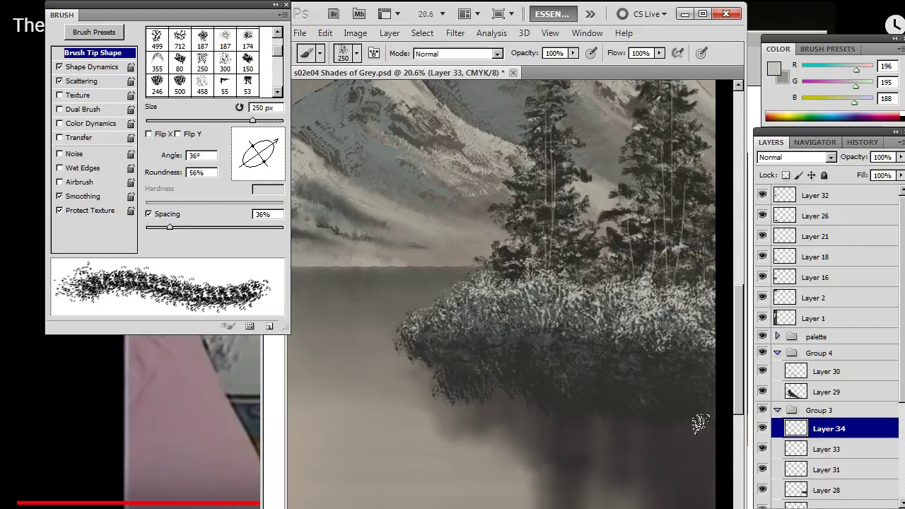
{"action": "key", "text": "bracketright"}
{"action": "mouse_move", "coordinate": [416, 314]}
{"action": "left_mouse_down"}
{"action": "mouse_move", "coordinate": [427, 348]}
{"action": "mouse_move", "coordinate": [431, 301]}
{"action": "mouse_move", "coordinate": [439, 329]}
{"action": "mouse_move", "coordinate": [458, 286]}
{"action": "mouse_move", "coordinate": [467, 311]}
{"action": "mouse_move", "coordinate": [484, 287]}
{"action": "left_mouse_up"}
{"action": "left_click", "coordinate": [473, 277]}
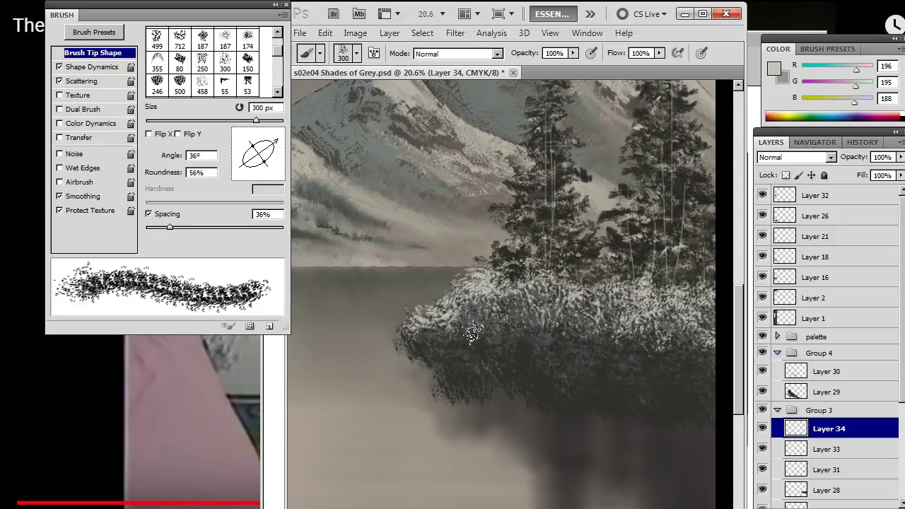
{"action": "key", "text": "ctrl+z"}
Switch the Brush to the other speckled 300 px tip, listed before the 119 px one, and rotate it to 30°
{"action": "right_click", "coordinate": [485, 272]}
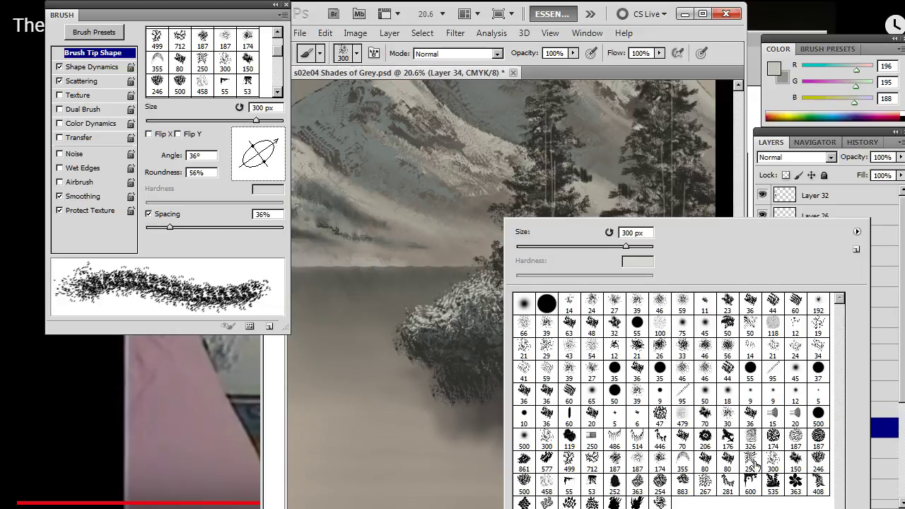
{"action": "left_click", "coordinate": [545, 435]}
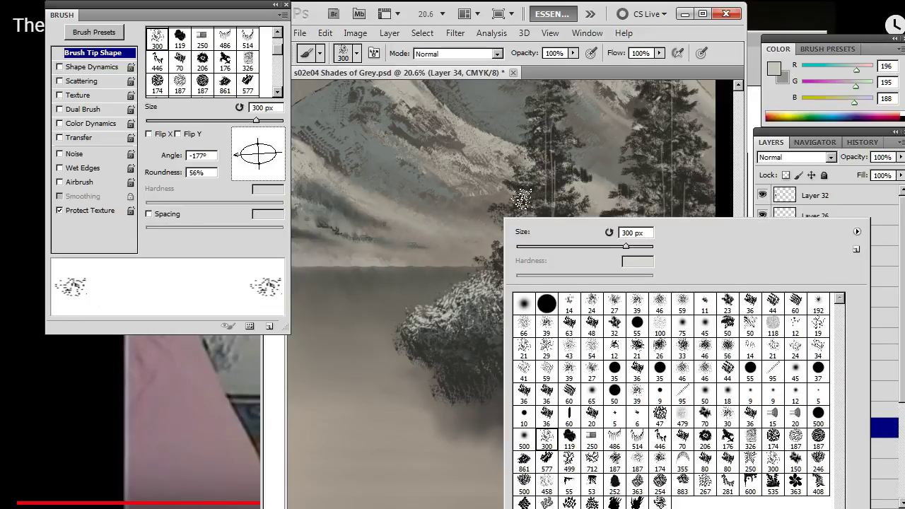
{"action": "left_click", "coordinate": [710, 43]}
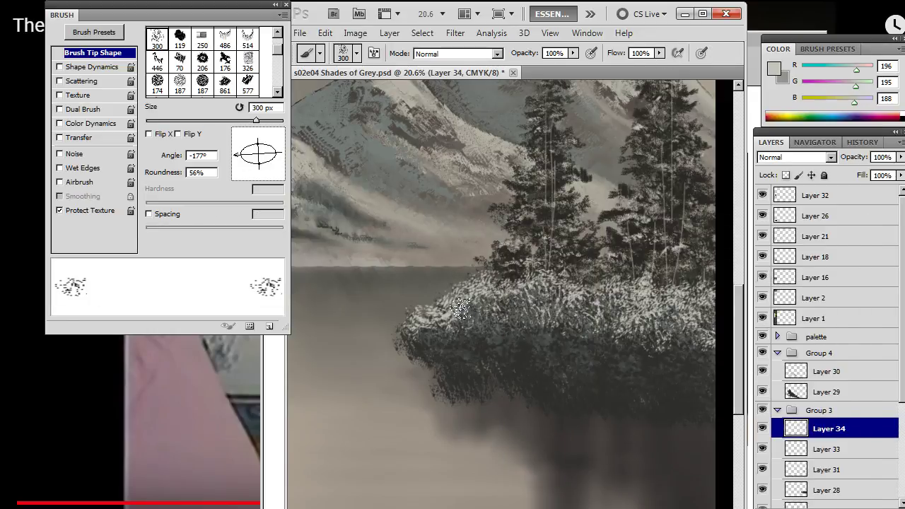
{"action": "mouse_move", "coordinate": [243, 167]}
{"action": "left_mouse_down"}
{"action": "mouse_move", "coordinate": [265, 138]}
{"action": "mouse_move", "coordinate": [277, 143]}
{"action": "left_mouse_up"}
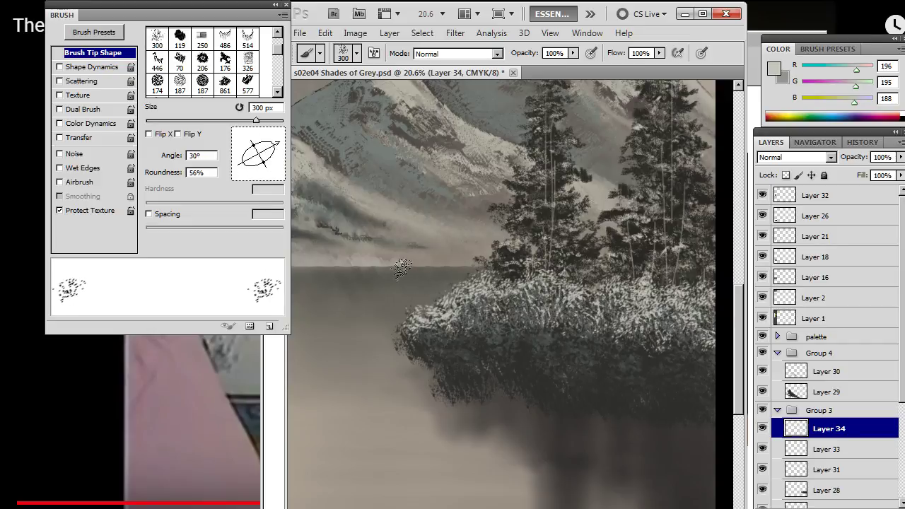
Try a lighter grey dab with the speckled tip on the bushes' left end, undo it, and delete Layer 34
{"action": "mouse_move", "coordinate": [459, 325]}
{"action": "left_mouse_down"}
{"action": "mouse_move", "coordinate": [457, 356]}
{"action": "mouse_move", "coordinate": [433, 306]}
{"action": "mouse_move", "coordinate": [444, 291]}
{"action": "mouse_move", "coordinate": [453, 324]}
{"action": "mouse_move", "coordinate": [473, 301]}
{"action": "left_mouse_up"}
{"action": "key", "text": "ctrl+z"}
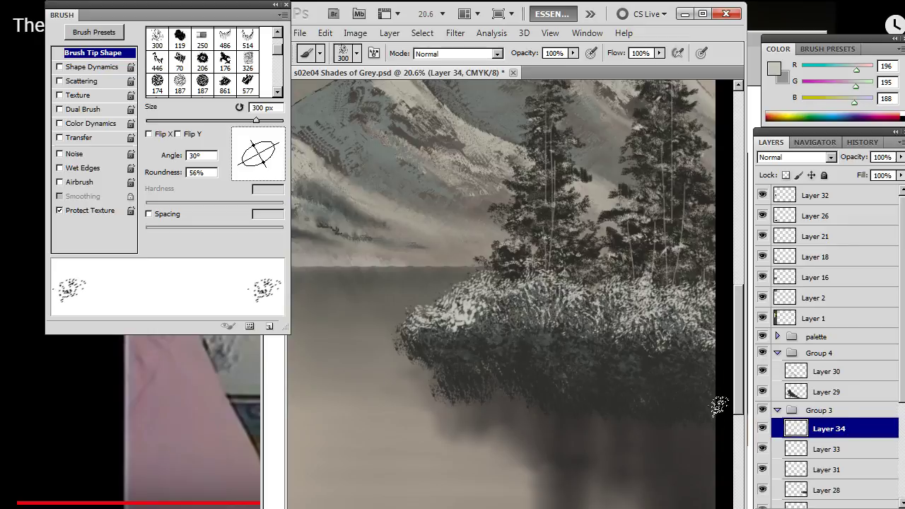
{"action": "key", "text": "Delete"}
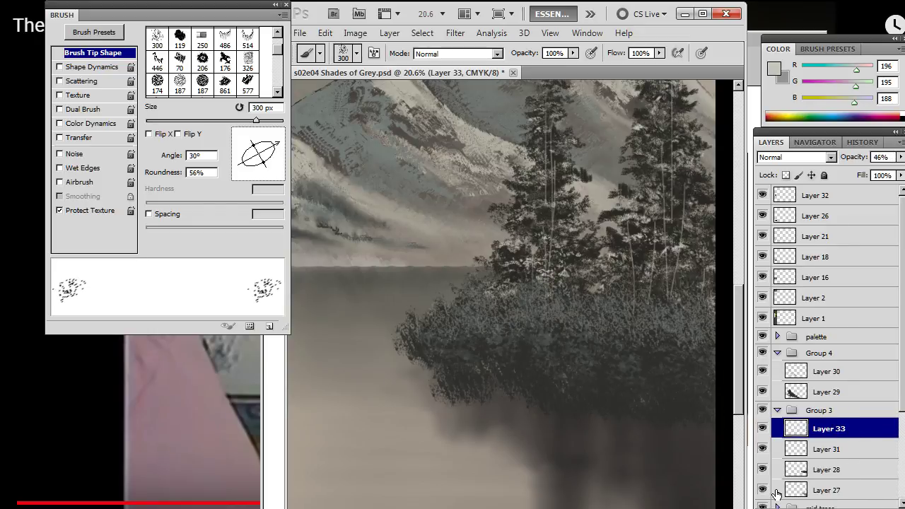
Toggle Layer 33's visibility off and on to compare, and try a 300 px speckled dab at the bushes' left end, undoing it
{"action": "left_click", "coordinate": [762, 428]}
{"action": "left_click", "coordinate": [762, 428]}
{"action": "mouse_move", "coordinate": [410, 317]}
{"action": "left_mouse_down"}
{"action": "mouse_move", "coordinate": [427, 344]}
{"action": "mouse_move", "coordinate": [430, 317]}
{"action": "left_mouse_up"}
{"action": "key", "text": "ctrl+z"}
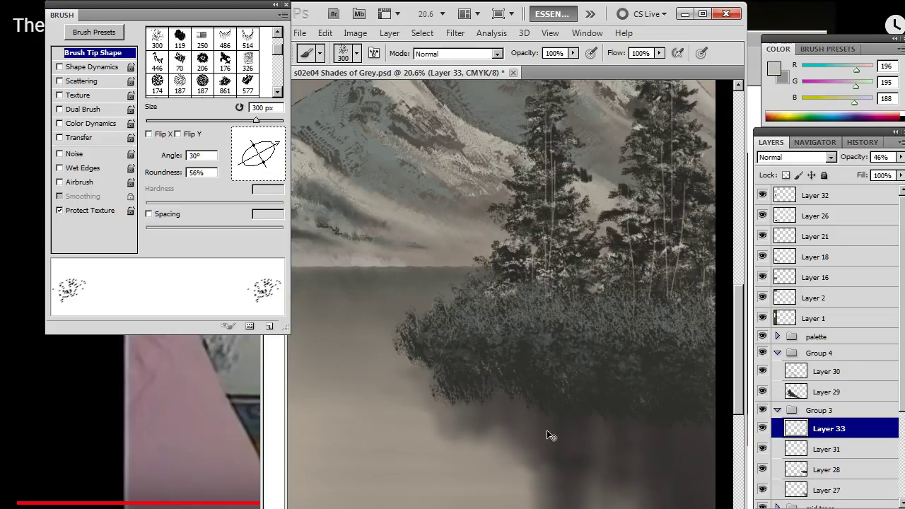